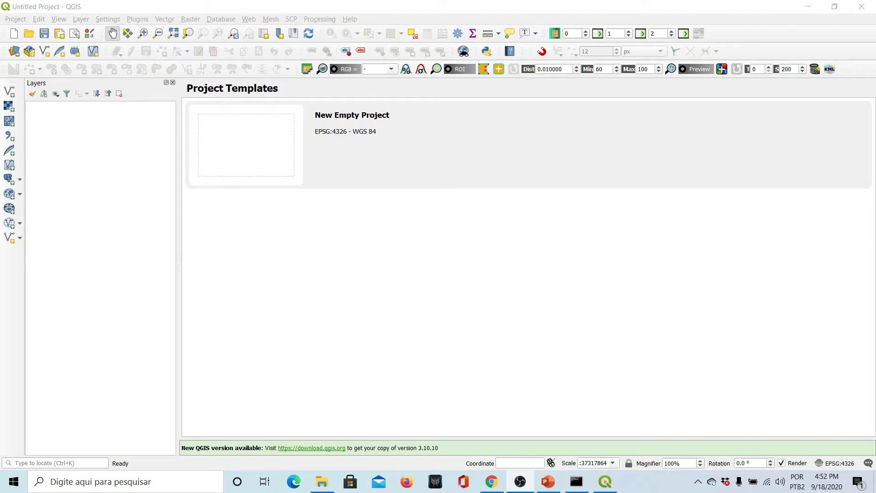
- Open the existing project Projeto_Aula2 from the Aula2 folder
left_click(23, 22)
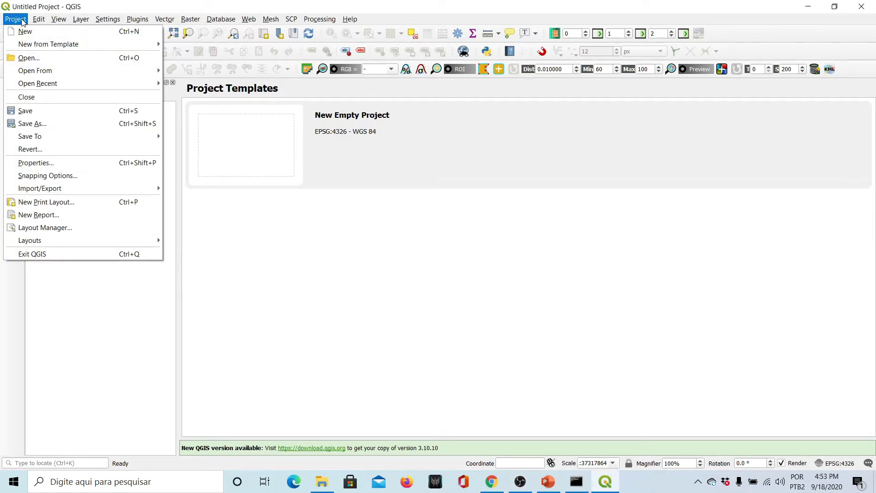
left_click(29, 57)
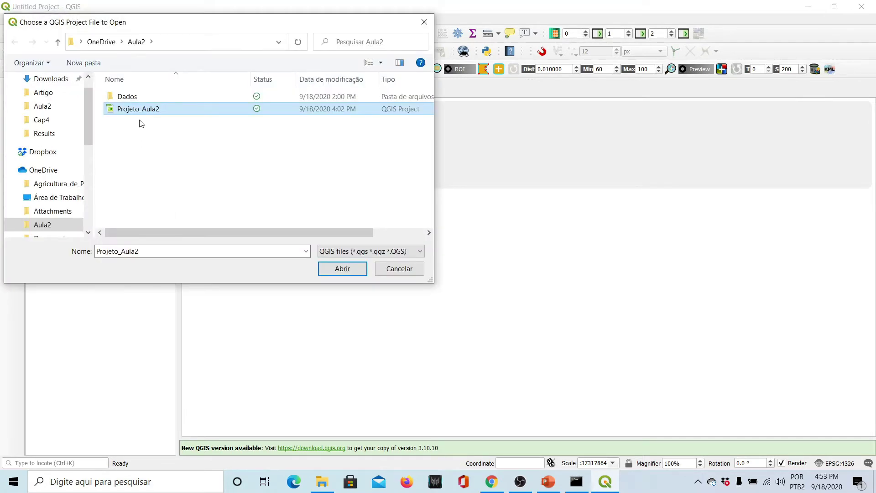
left_click(342, 269)
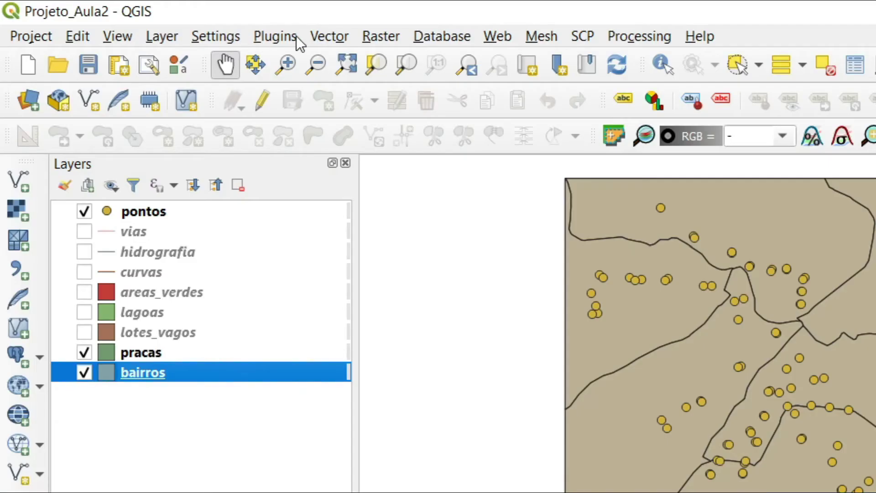
- Find the QuickMapServices plugin among the plugins not yet installed, searching for "quickmap", and install it
left_click(292, 39)
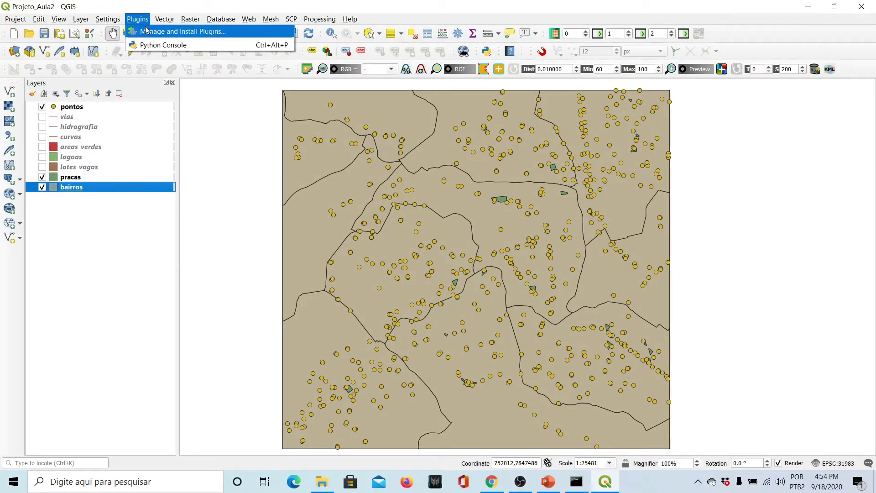
left_click(173, 31)
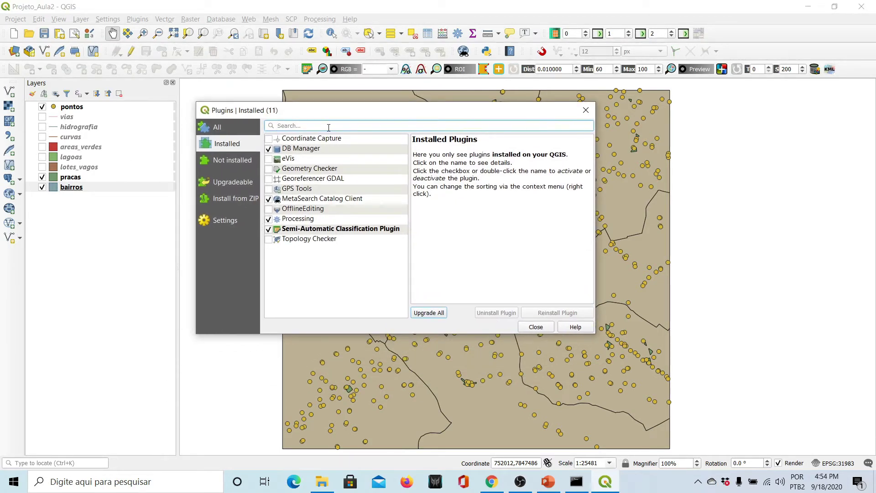
left_click(329, 128)
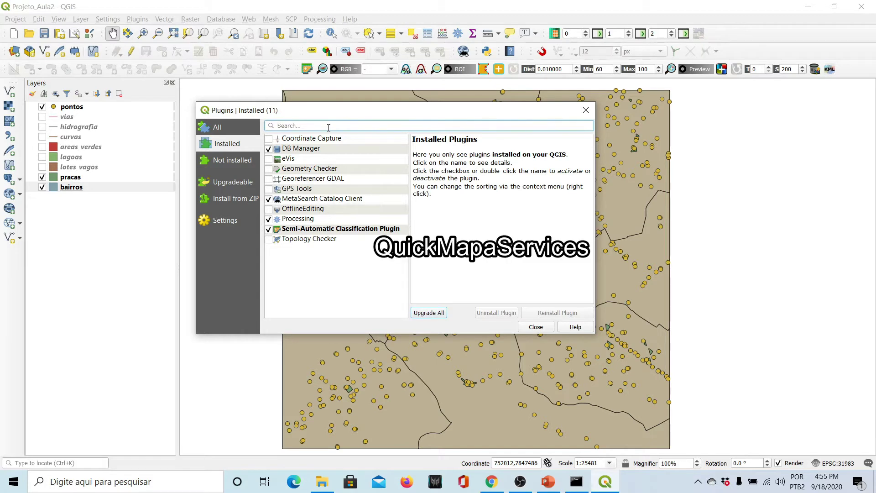
left_click(243, 163)
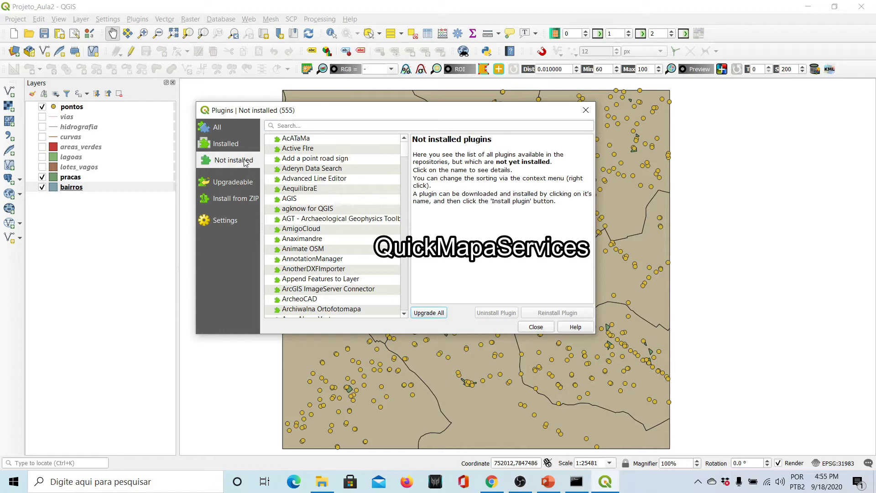
left_click(284, 125)
type("quick")
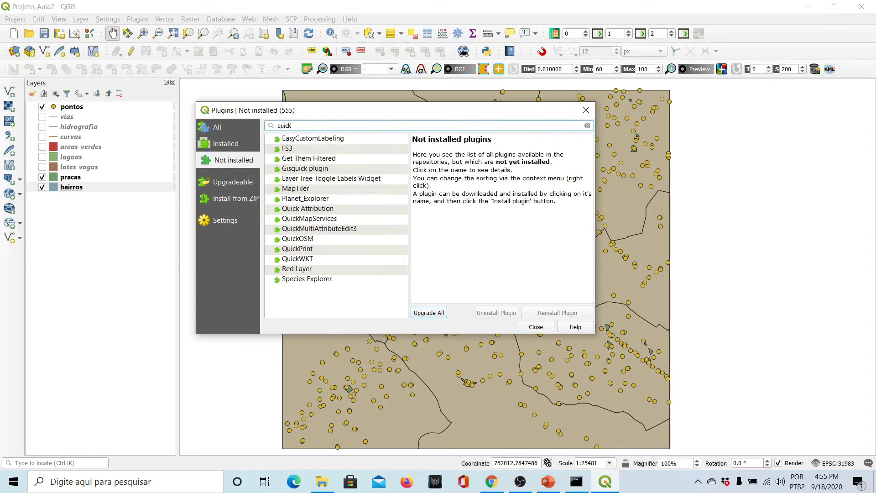
type("map")
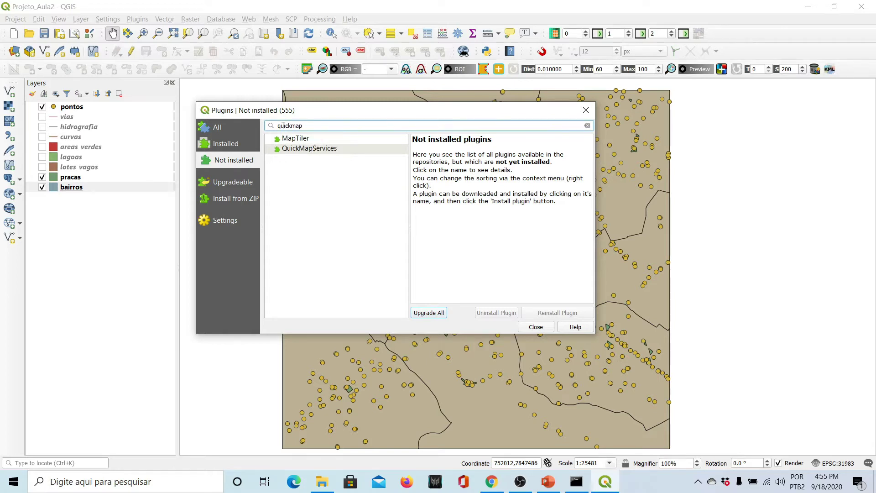
left_click(294, 150)
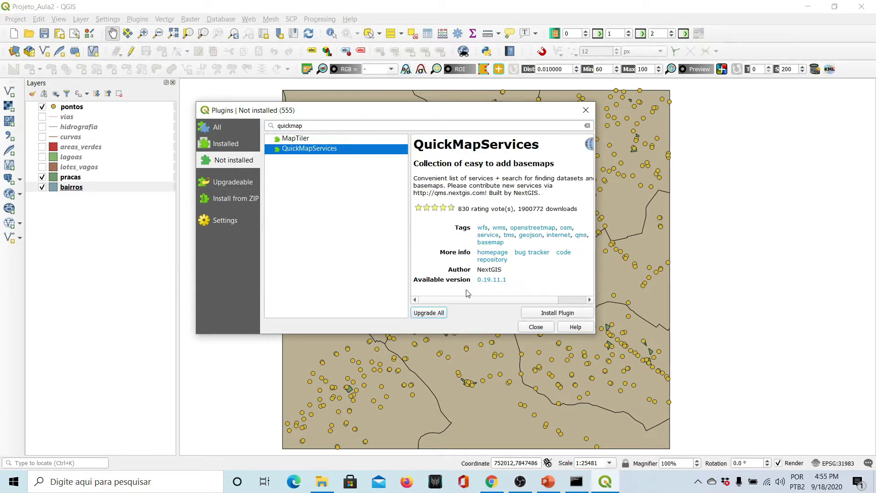
left_click(547, 314)
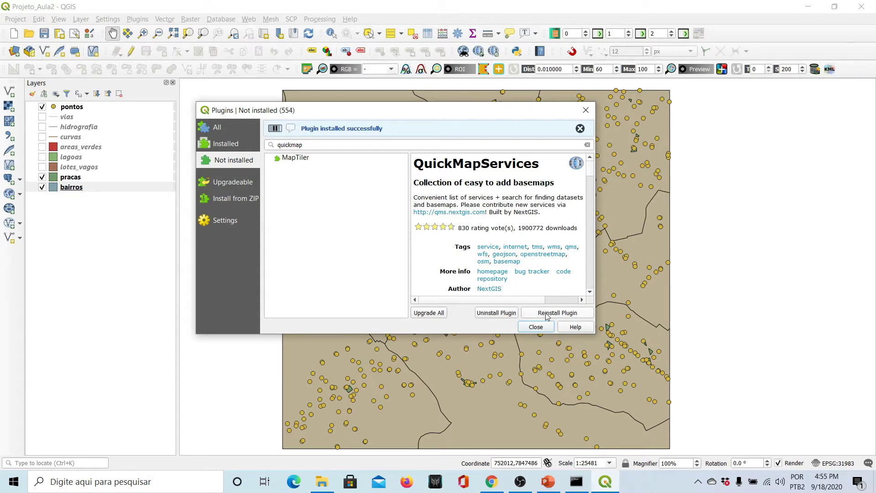
- Clear the search in the installed plugins list, deactivate the Semi-Automatic Classification Plugin and close the plugin manager
left_click(226, 146)
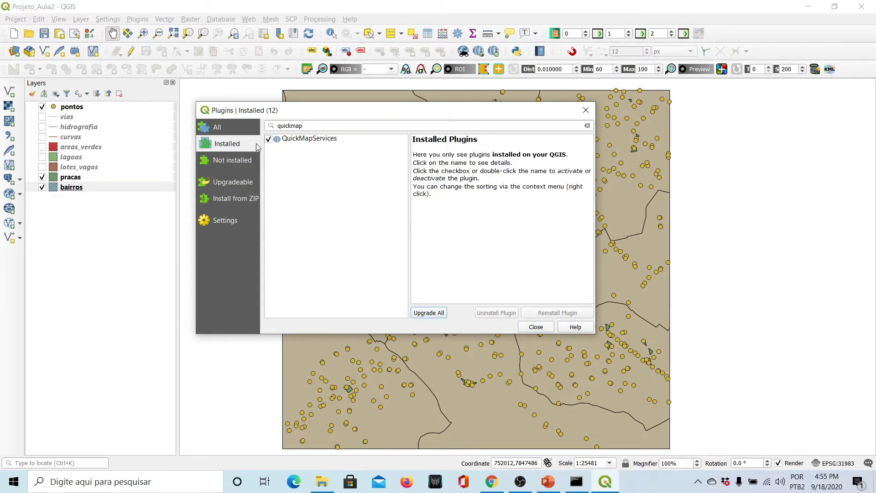
double_click(285, 127)
key("BackSpace")
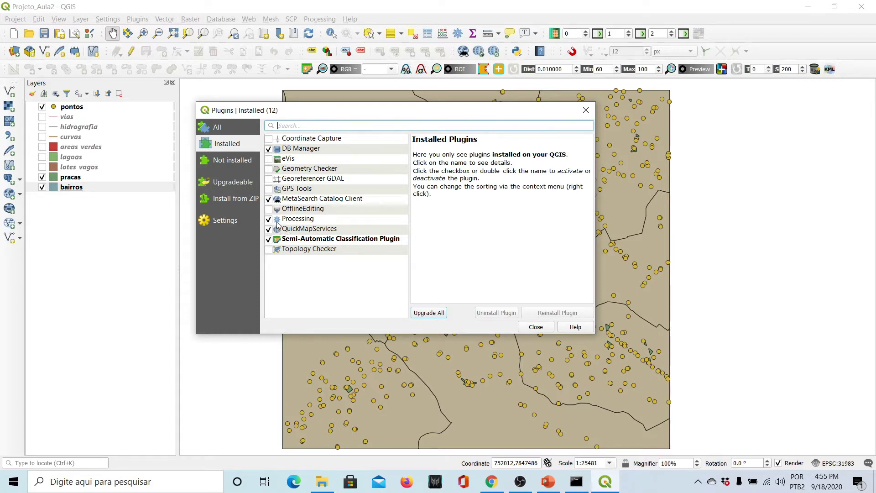
left_click(269, 238)
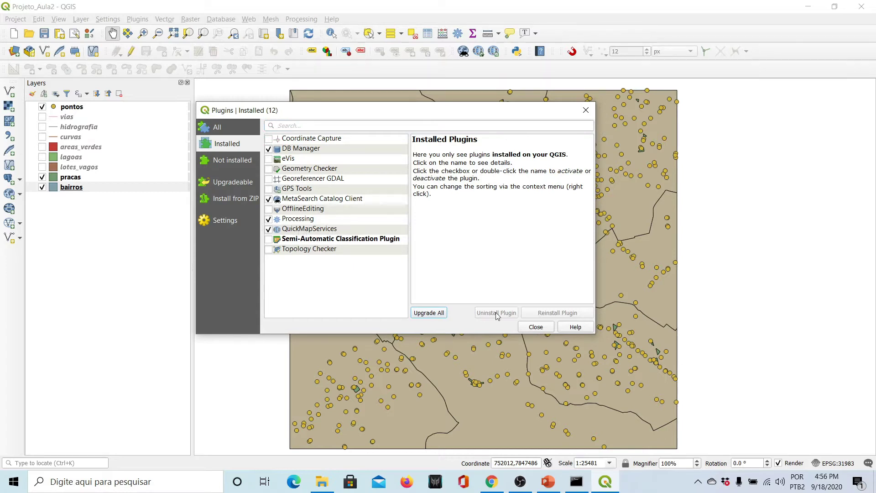
left_click(535, 327)
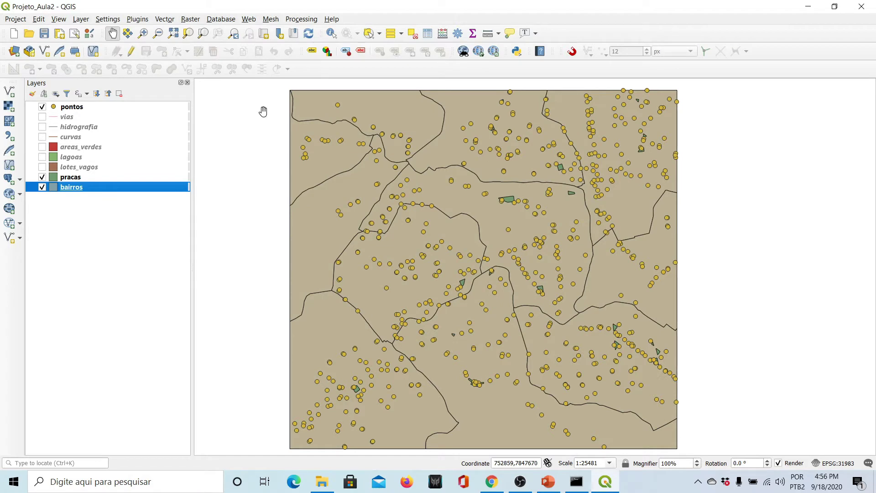
- Download the contributed services pack in the QuickMapServices settings and save the settings
left_click(249, 19)
mouse_move(259, 45)
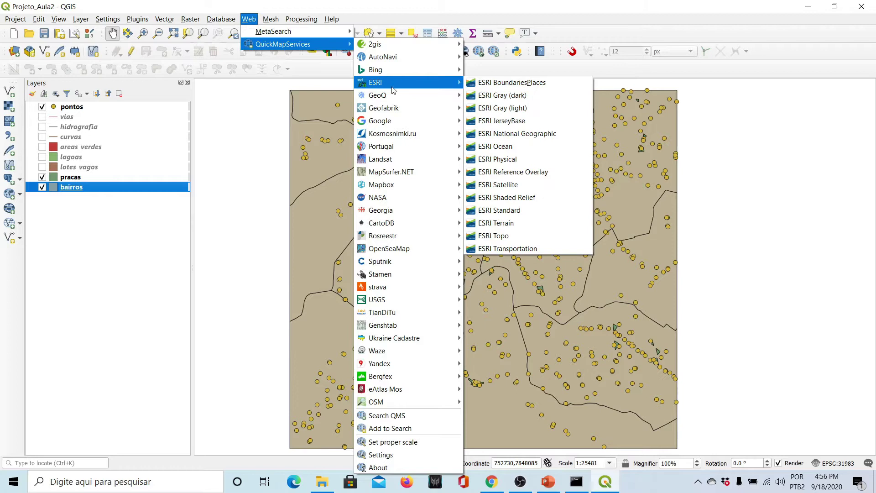
mouse_move(391, 150)
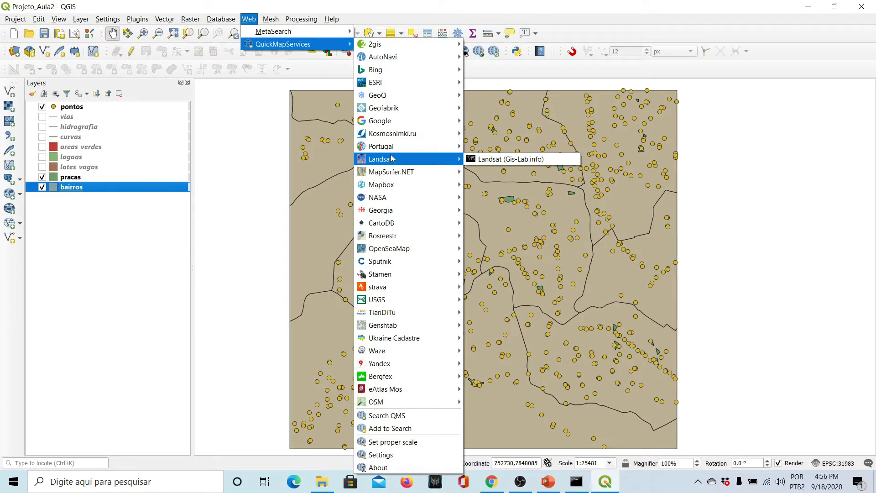
left_click(398, 456)
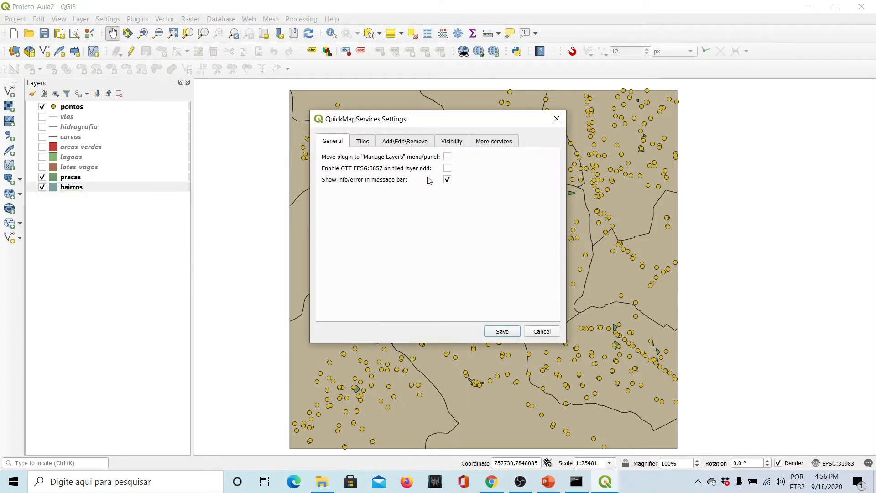
left_click(495, 145)
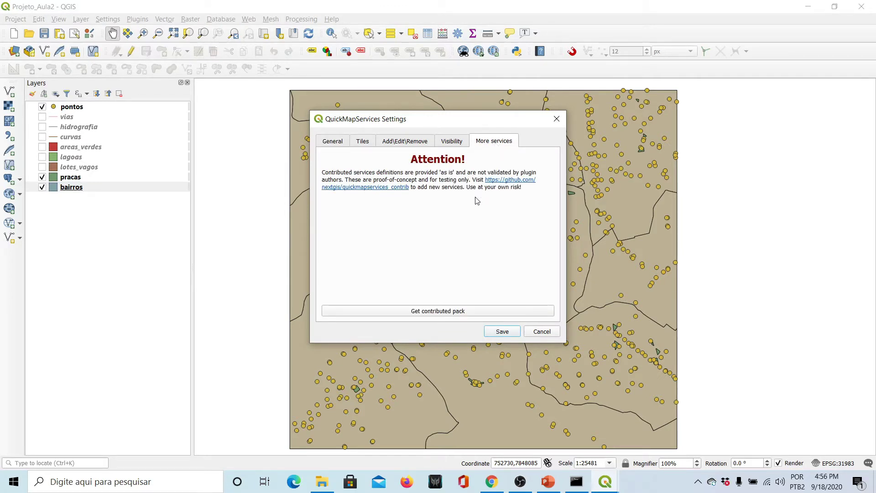
left_click(434, 314)
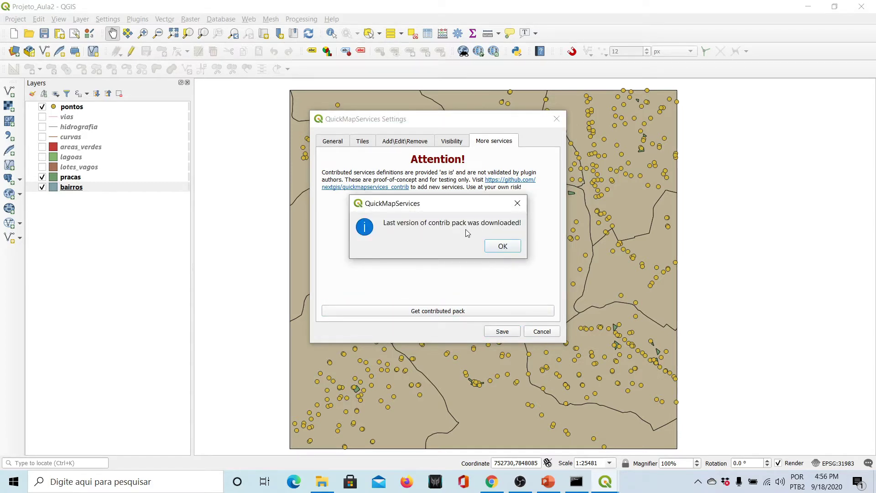
left_click(500, 247)
left_click(503, 332)
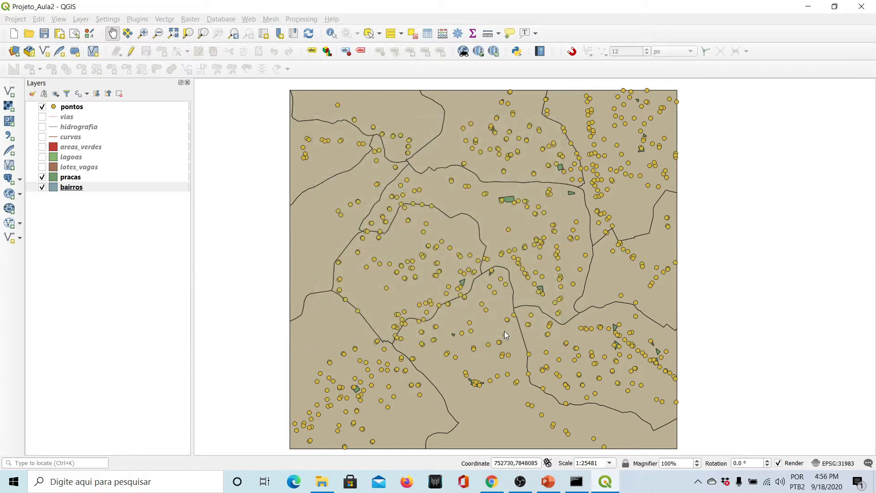
- Add the Google Satellite basemap to the project through QuickMapServices
left_click(249, 20)
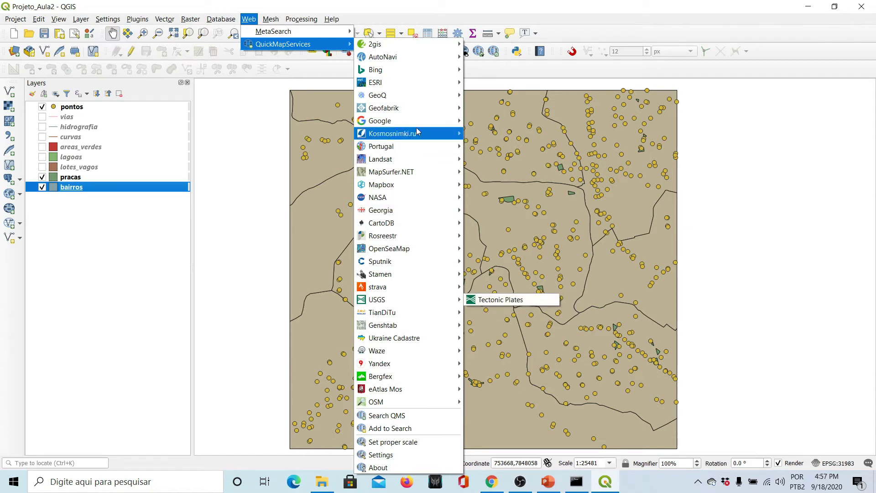
mouse_move(416, 126)
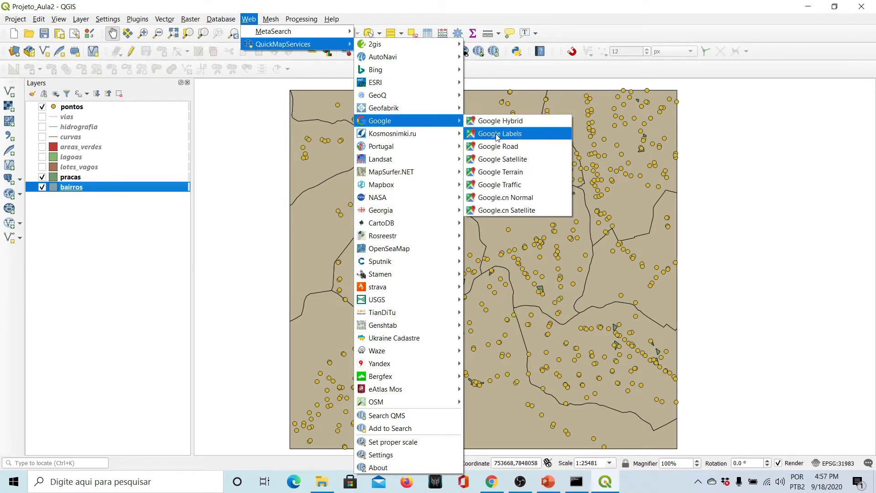
left_click(503, 161)
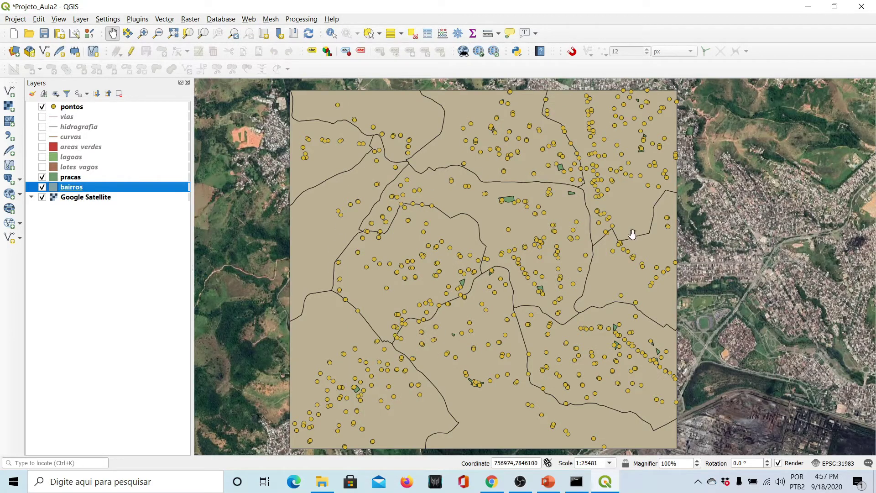
left_click_drag(277, 232, 348, 236)
key("Up")
key("Up")
key("Up")
key("Up")
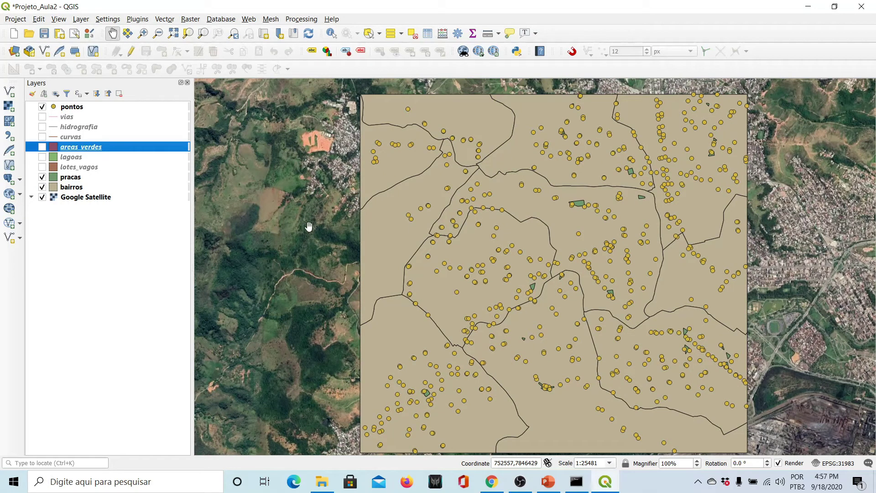
left_click(81, 177)
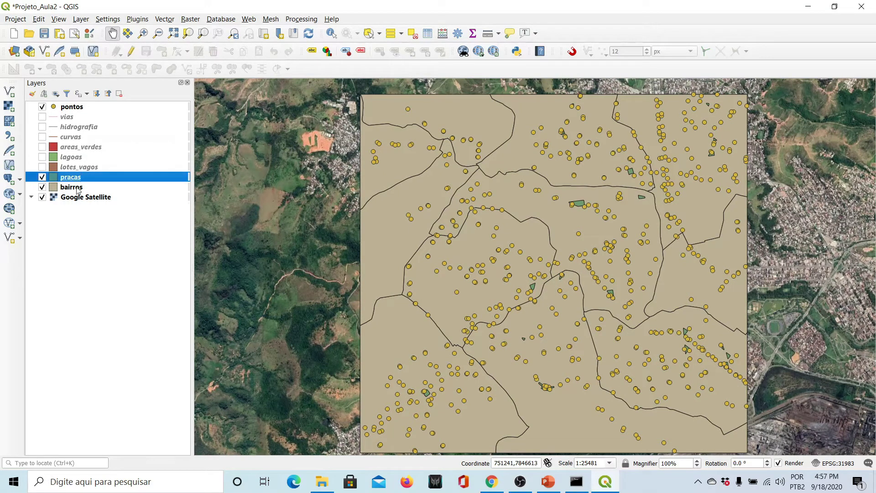
left_click(77, 188)
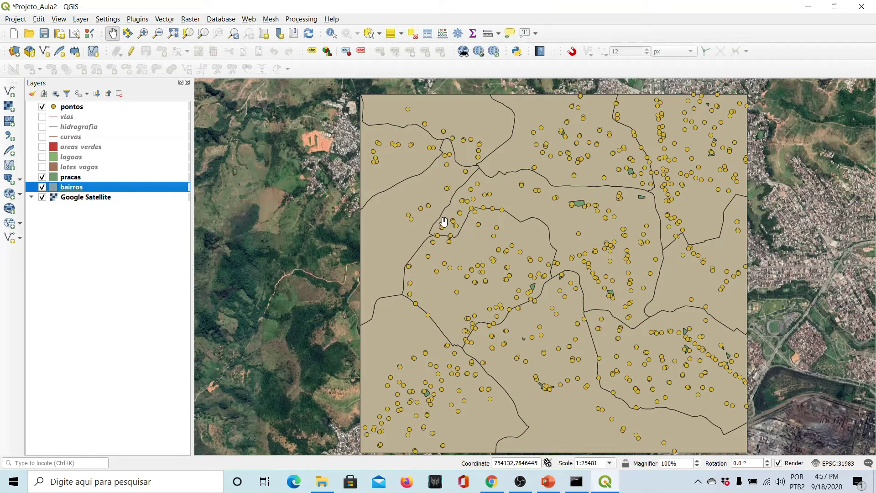
- Temporarily hide the bairros layer and toggle pracas and pontos to examine the satellite imagery beneath, restoring all three layers' visibility
scroll(460, 228, "down", 1)
scroll(461, 256, "up", 2)
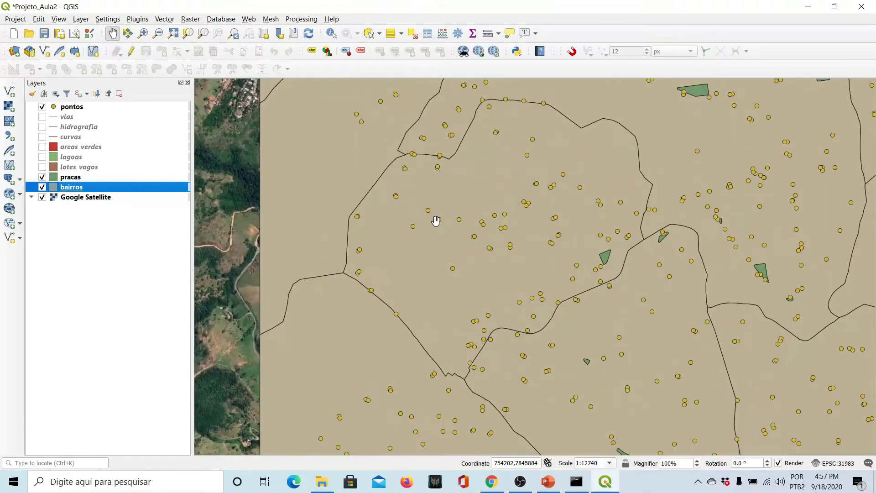
left_click(42, 187)
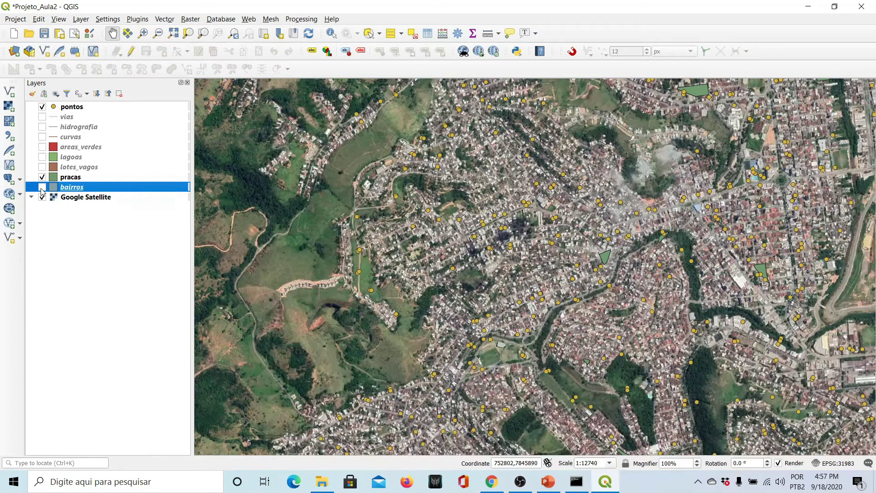
left_click(42, 178)
left_click(42, 178)
left_click(41, 108)
left_click(42, 107)
left_click_drag(648, 317, 545, 197)
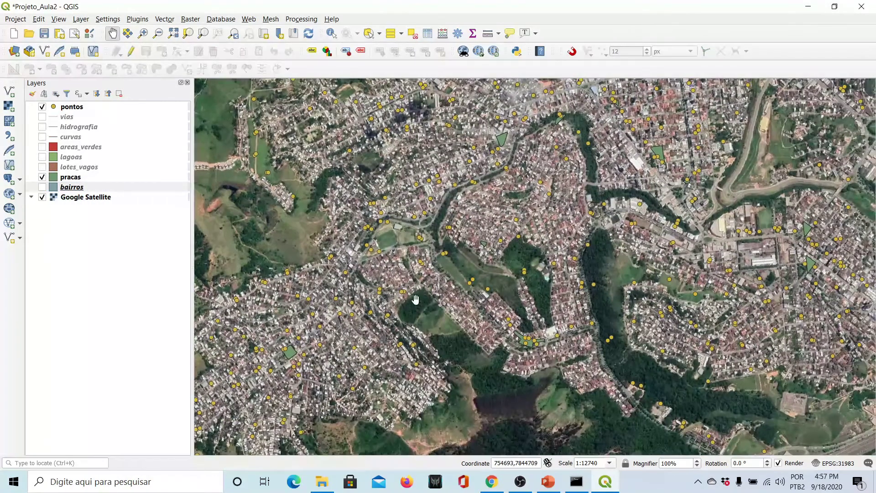
left_click(42, 187)
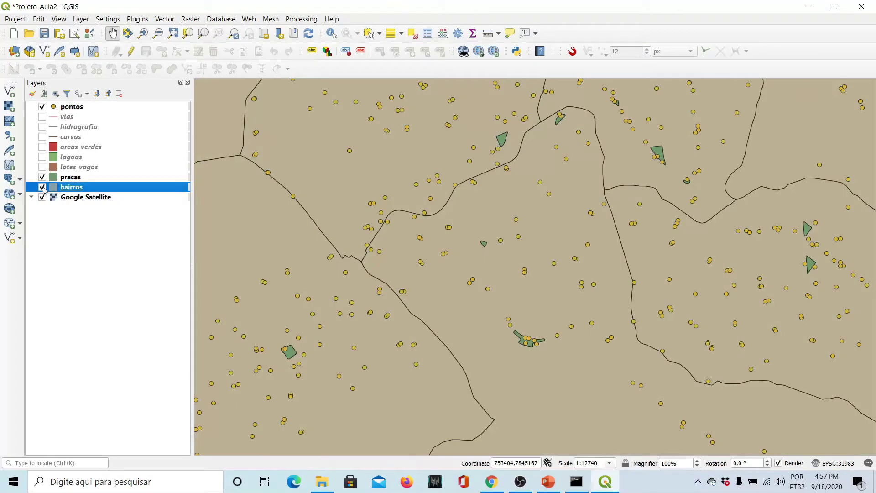
- Check the Google Satellite layer's provider information and source coordinate reference system in its properties, closing them without changes
double_click(76, 199)
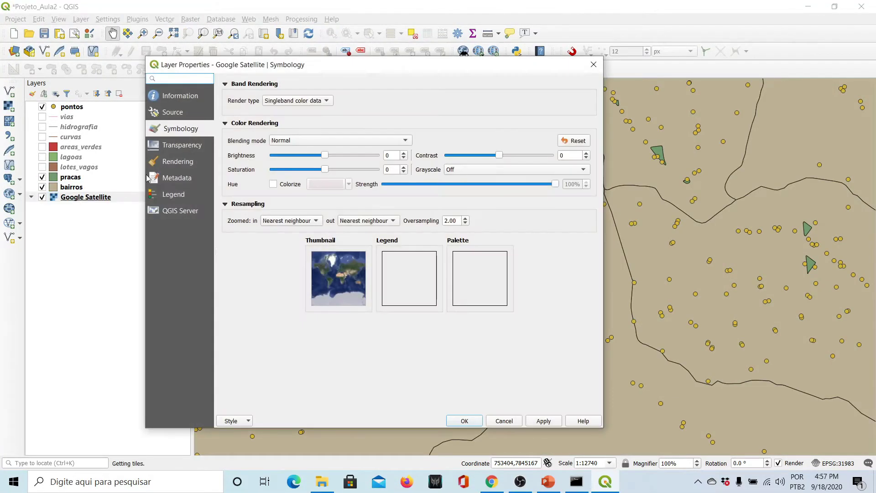
left_click(185, 97)
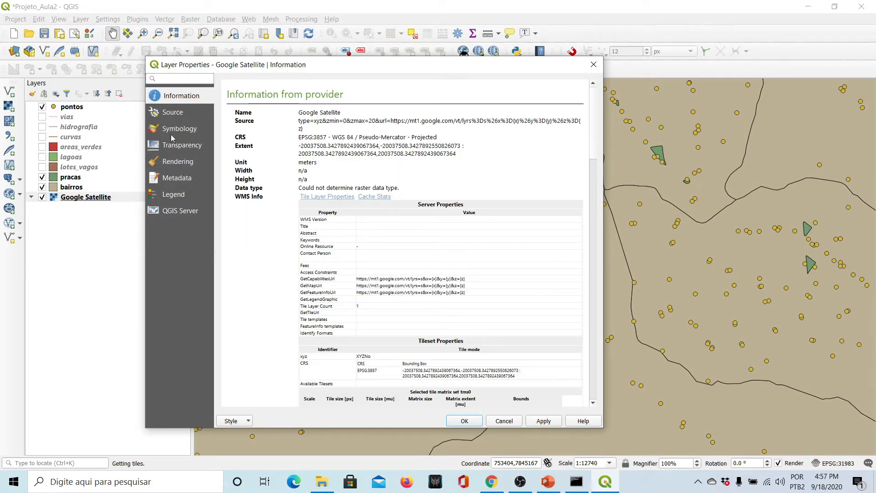
left_click(169, 114)
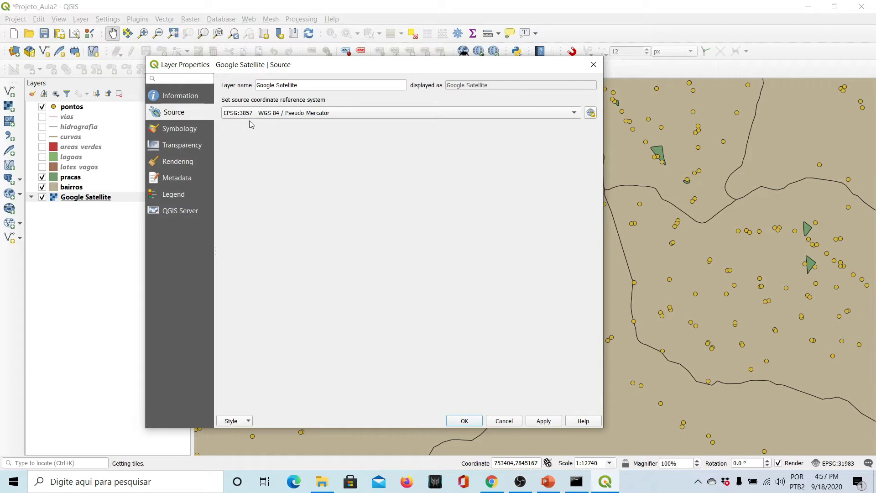
mouse_move(289, 118)
left_click(504, 420)
- Toggle the Google Satellite layer off and back on, and hide the pracas layer
left_click(42, 198)
left_click(42, 197)
left_click(43, 177)
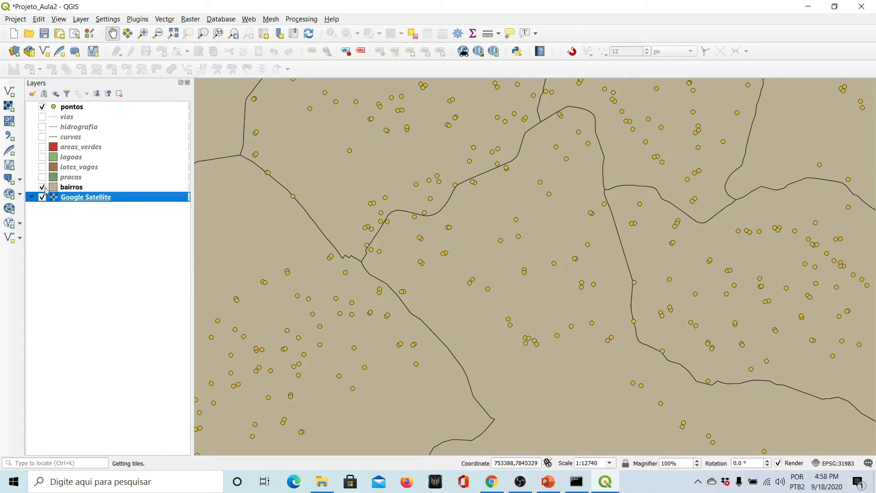
- With the bairros layer hidden and vias shown, compare the streets and pontos with the satellite imagery at different scales
left_click(42, 187)
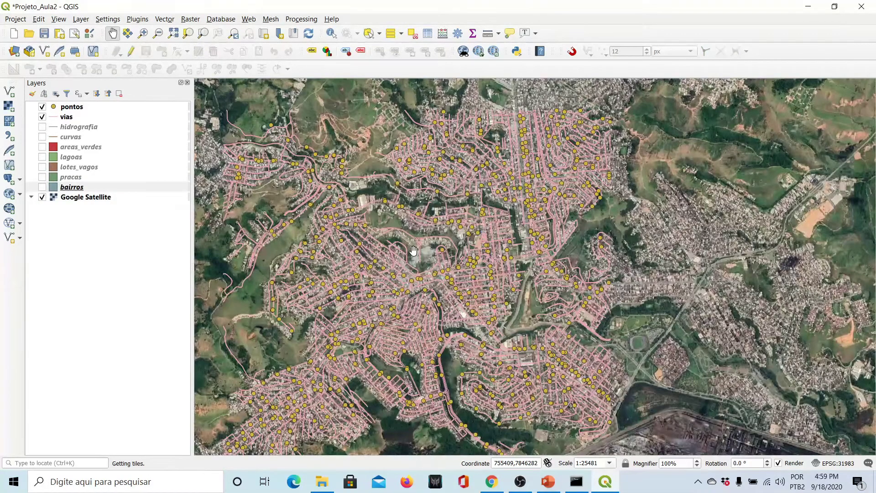
scroll(412, 249, "up", 4)
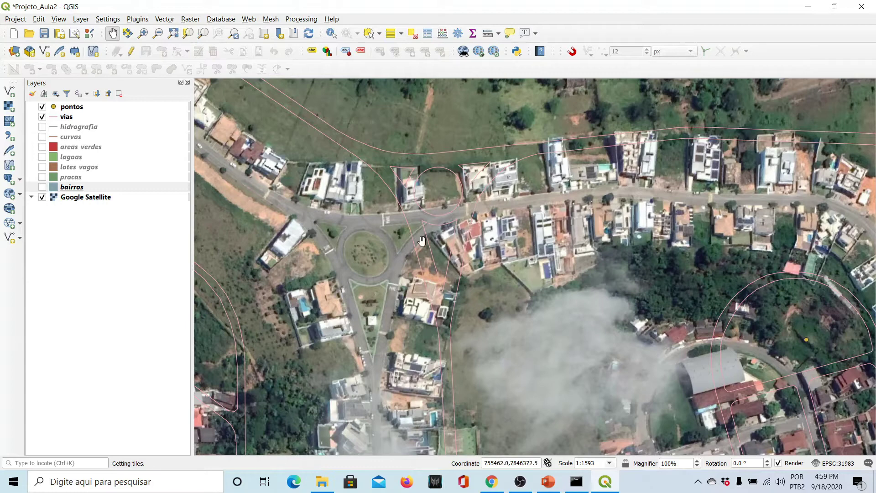
scroll(414, 231, "down", 1)
scroll(413, 231, "down", 3)
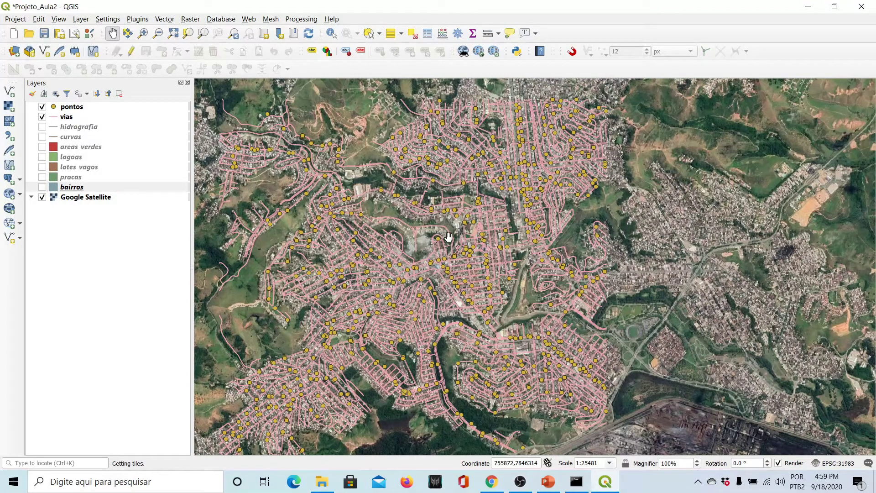
scroll(440, 268, "down", 1)
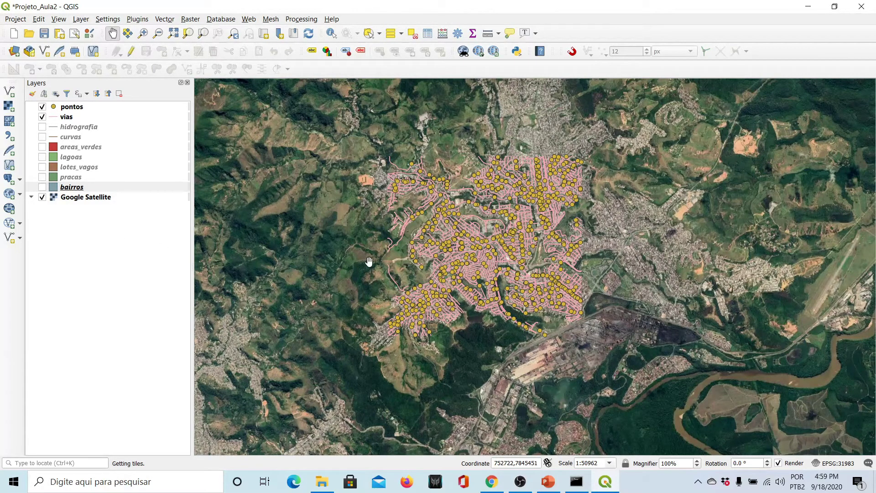
scroll(369, 261, "down", 2)
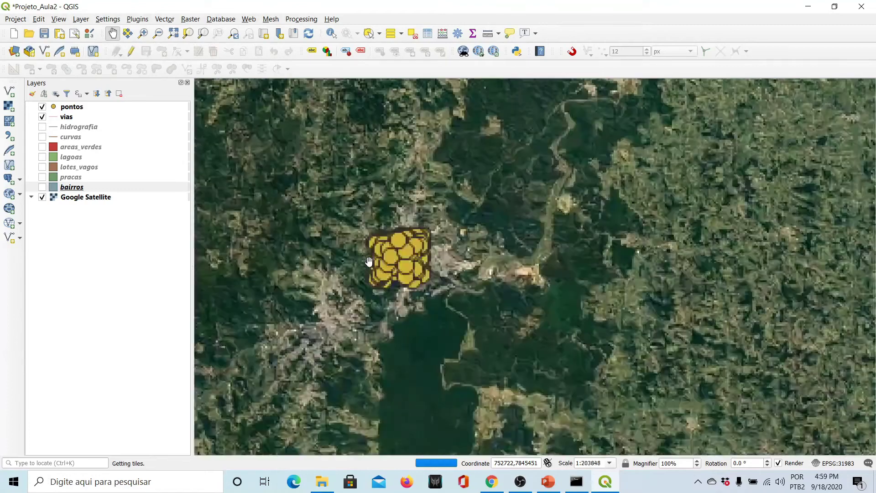
scroll(369, 261, "up", 5)
scroll(562, 241, "down", 3)
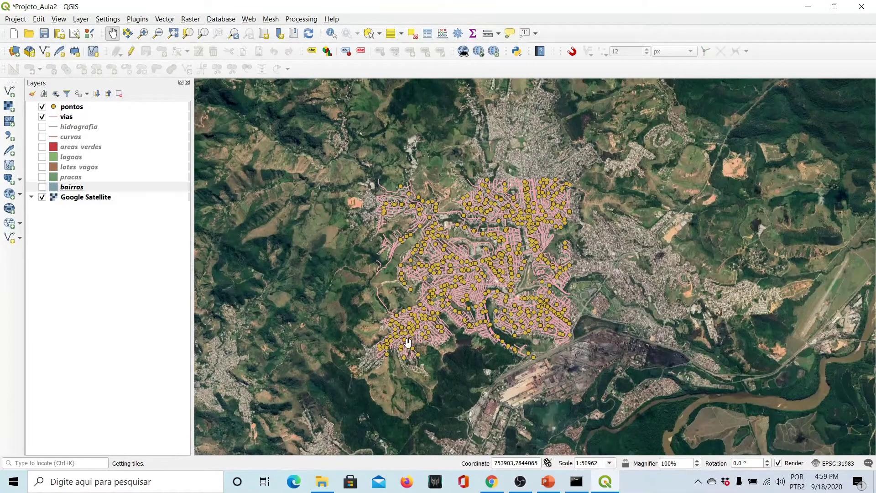
- Show the bairros layer again and frame its full extent in the map view
left_click(42, 187)
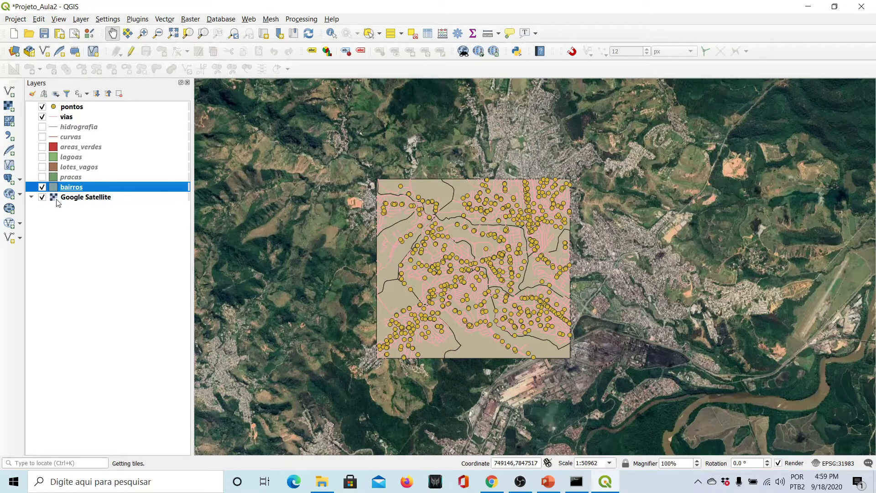
scroll(370, 179, "up", 1)
left_click_drag(395, 237, 354, 159)
left_click_drag(361, 211, 383, 209)
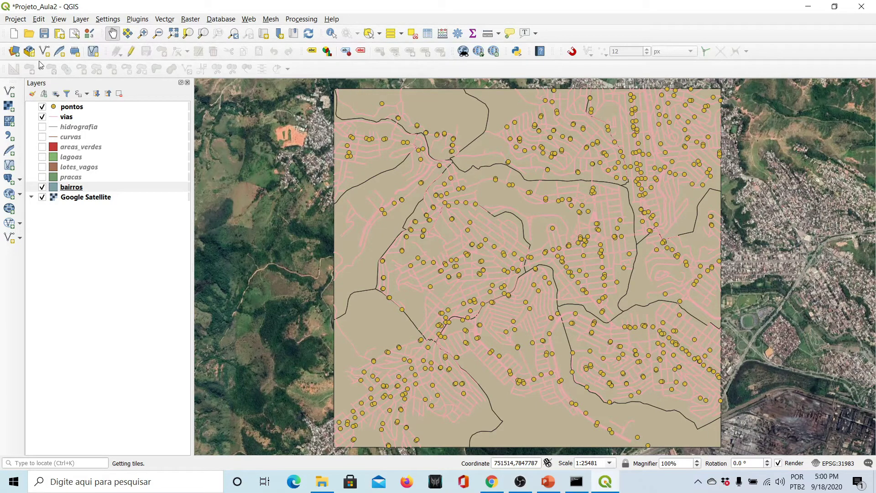
left_click(78, 202)
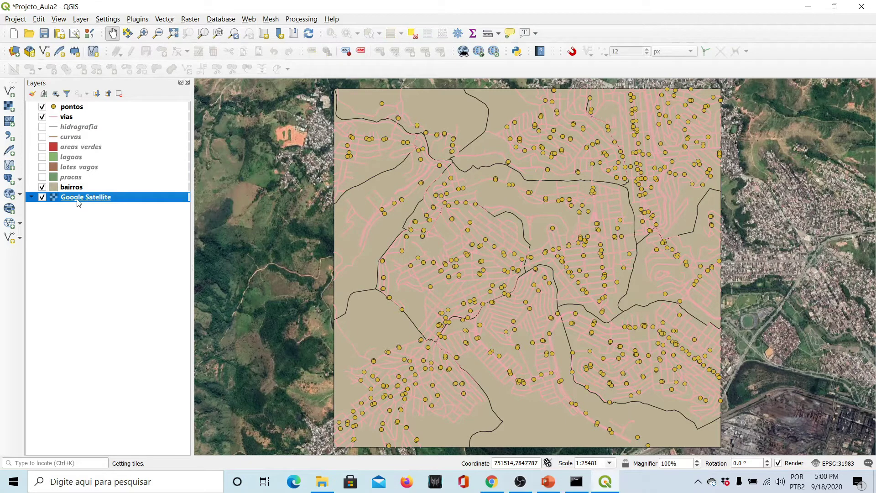
right_click(78, 202)
mouse_move(208, 364)
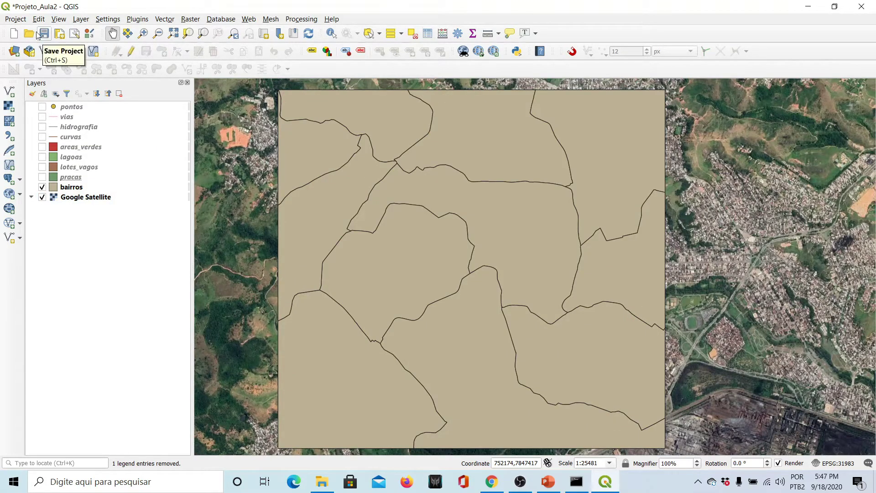
- Start exporting the map to an image, moving the export dialog aside to expose the map
left_click(16, 20)
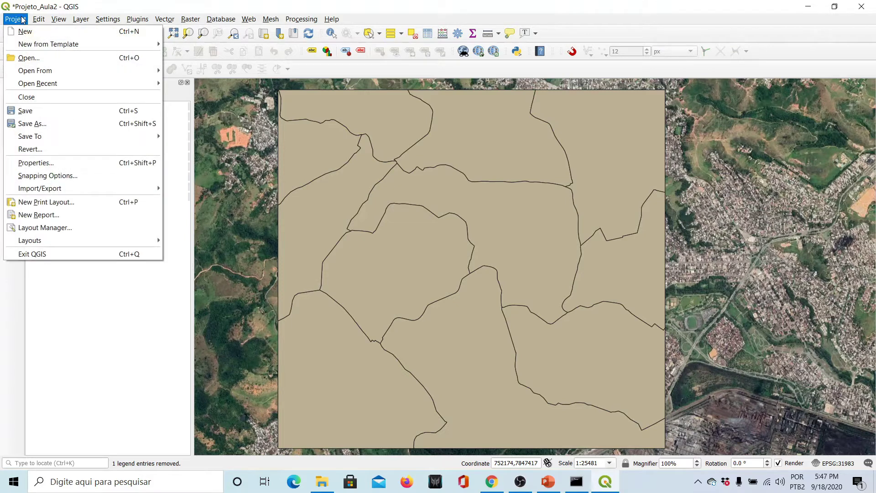
mouse_move(66, 192)
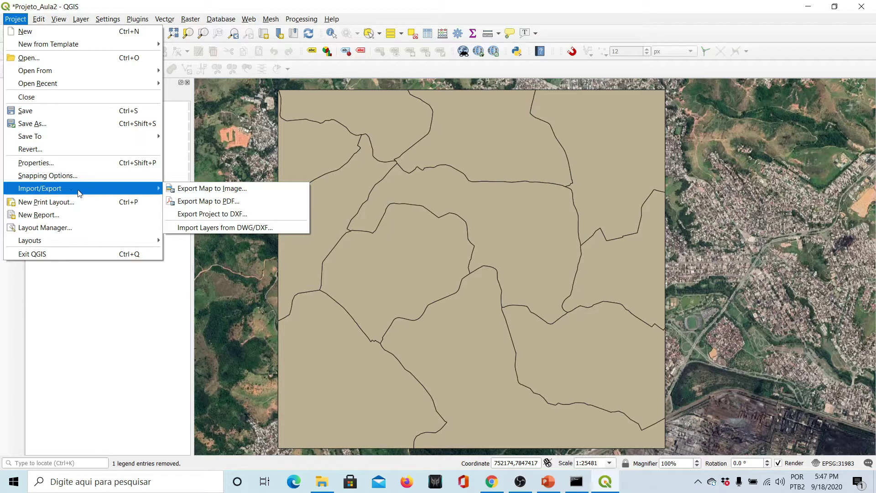
left_click(204, 189)
left_click_drag(391, 89, 279, 85)
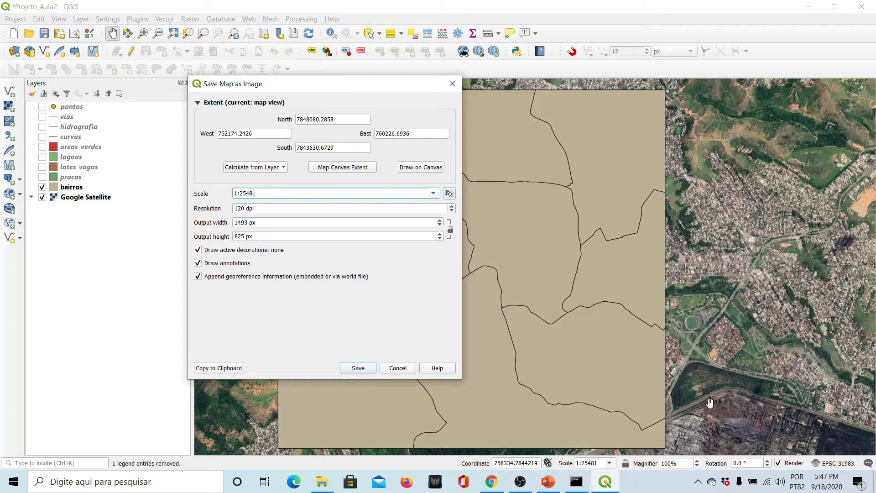
- Calculate the image export extent from the areas_verdes layer, and replace it with the extent of the bairros layer
left_click(268, 169)
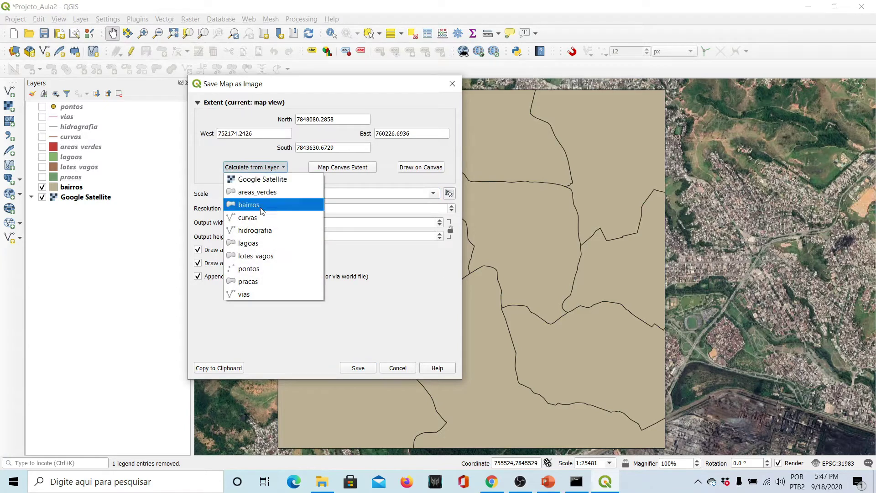
left_click(265, 193)
left_click(271, 167)
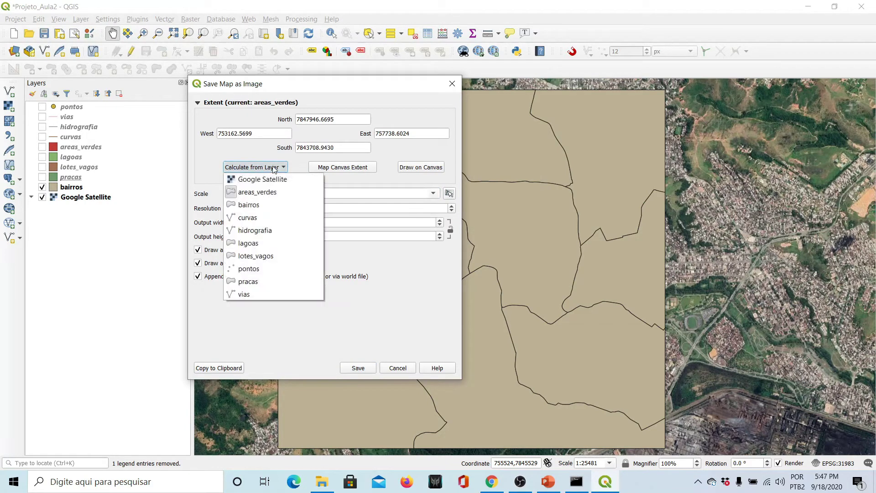
left_click(268, 204)
left_click(263, 168)
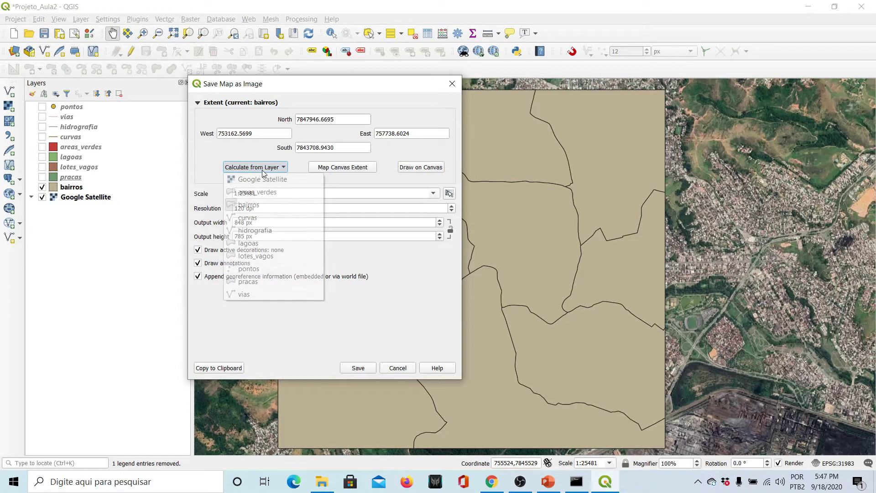
left_click(263, 205)
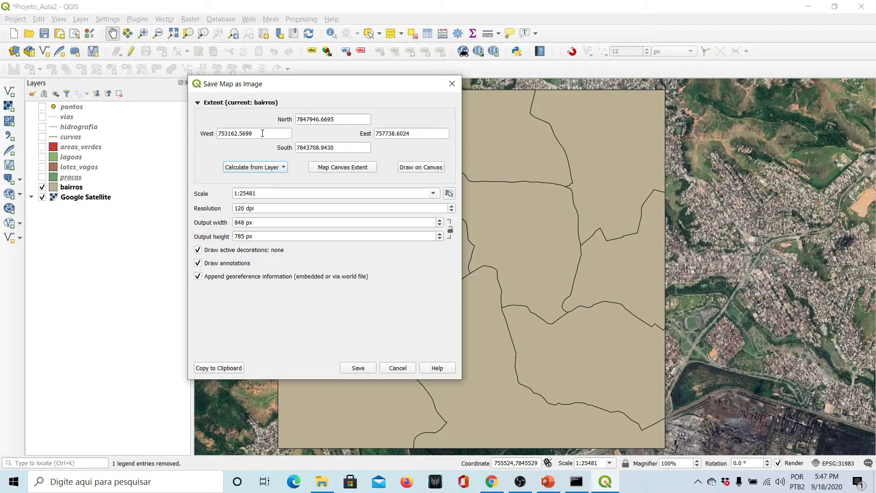
left_click(264, 168)
left_click(257, 205)
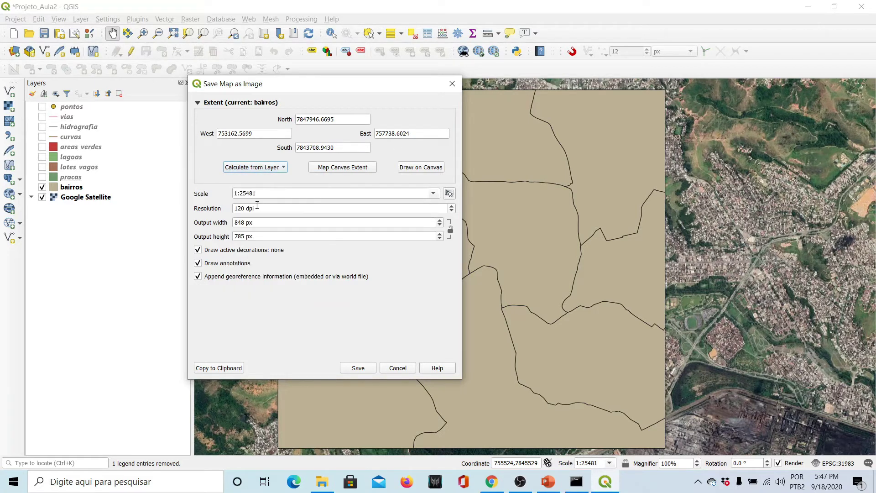
- Switch the export extent to the map canvas, try the areas_verdes extent, and return to the map canvas extent
left_click(334, 169)
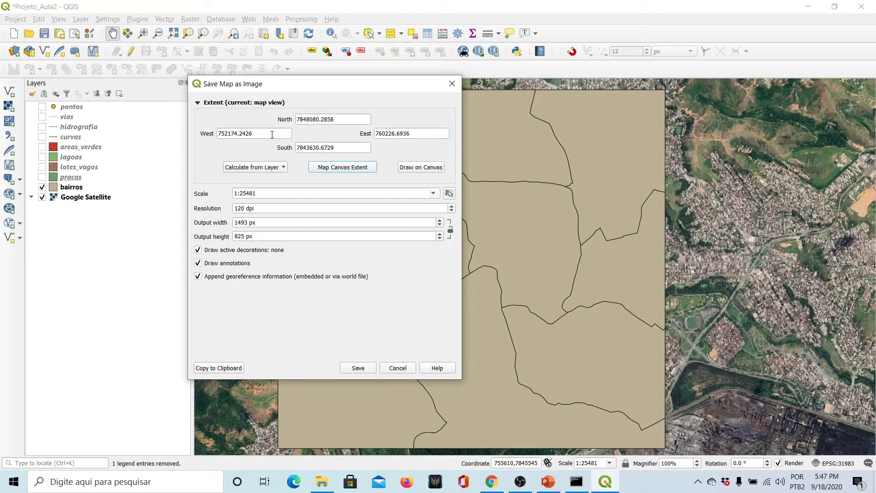
left_click(255, 167)
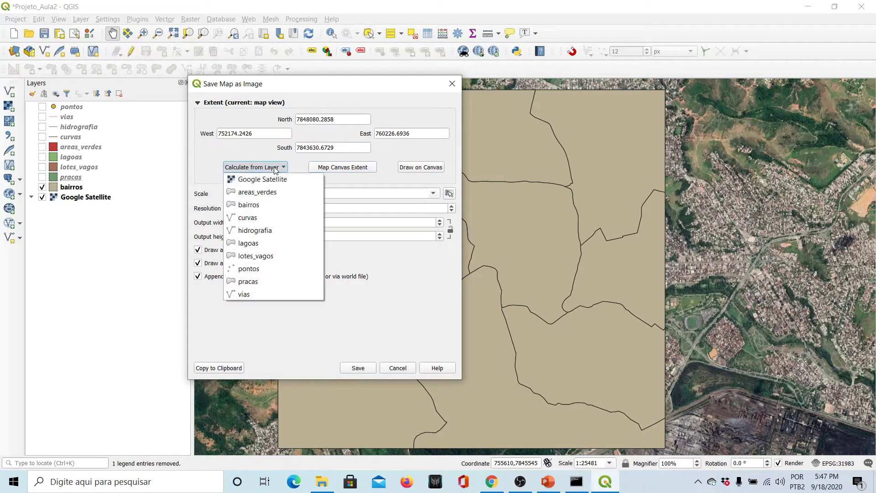
left_click(268, 191)
left_click(349, 173)
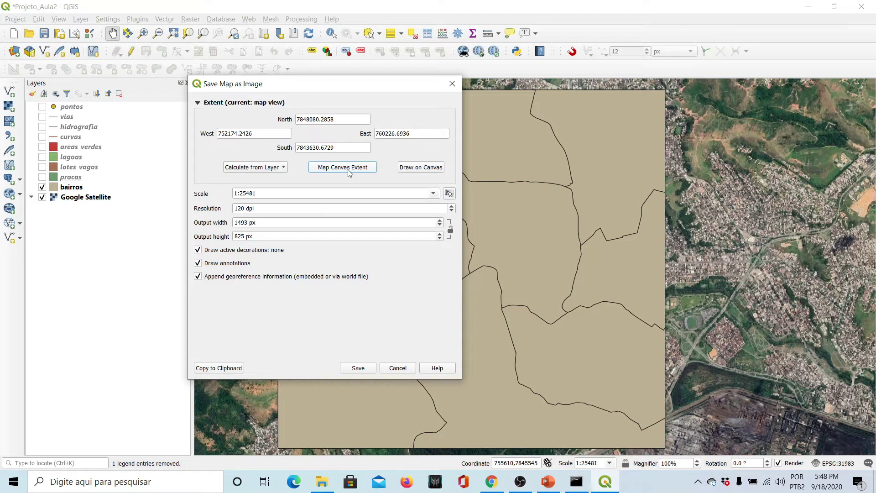
- Draw the export extent on the canvas around the bairros area, keep 120 dpi, and hide the bairros layer
left_click(424, 169)
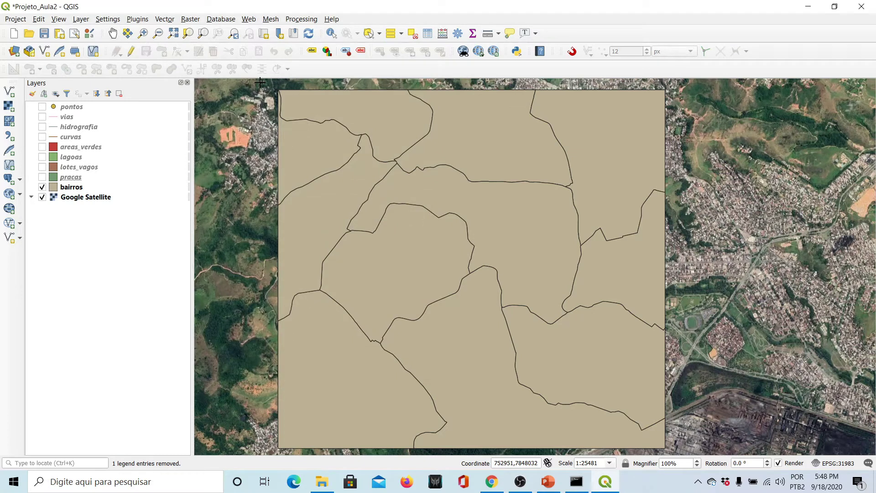
left_click_drag(260, 83, 672, 455)
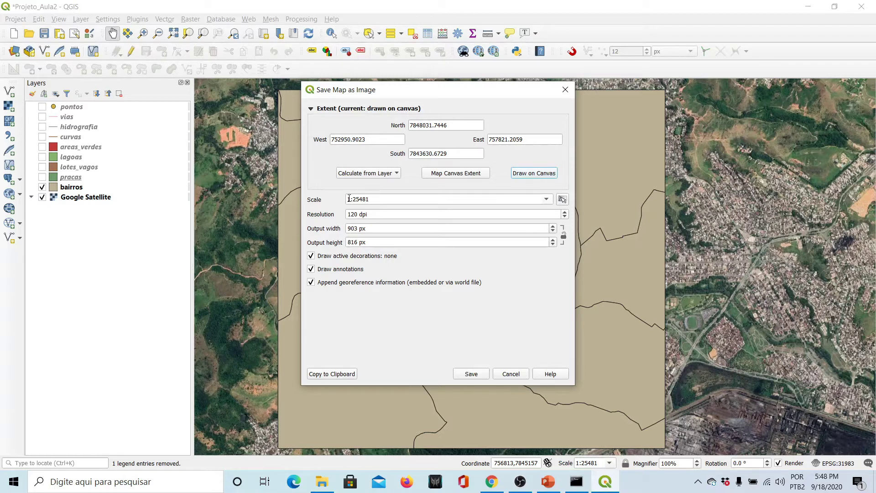
double_click(352, 214)
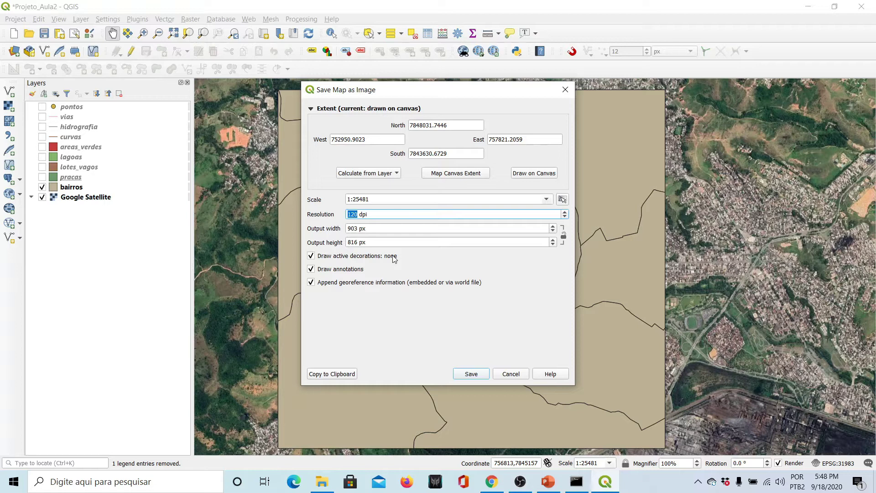
left_click(350, 214)
left_click(42, 188)
left_click_drag(372, 93, 353, 98)
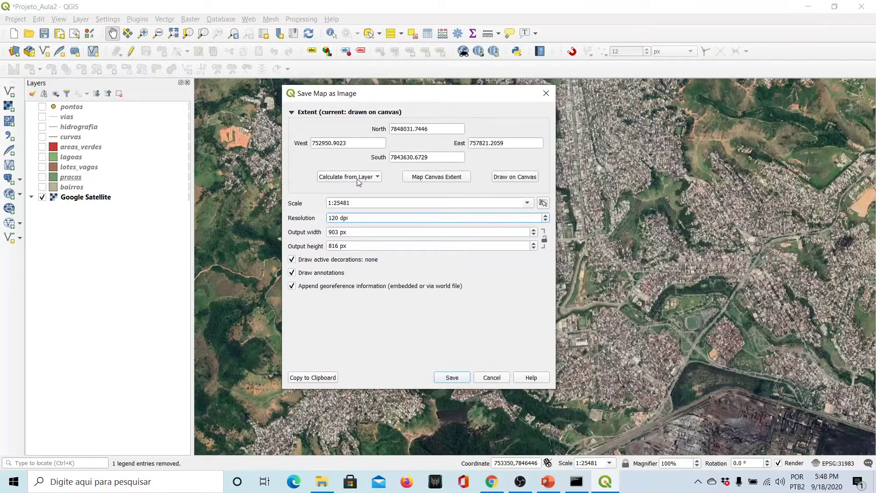
- Save the map image as imagem_120 in TIFF format (*.tiff) in the Dados folder of Aula2
left_click(452, 377)
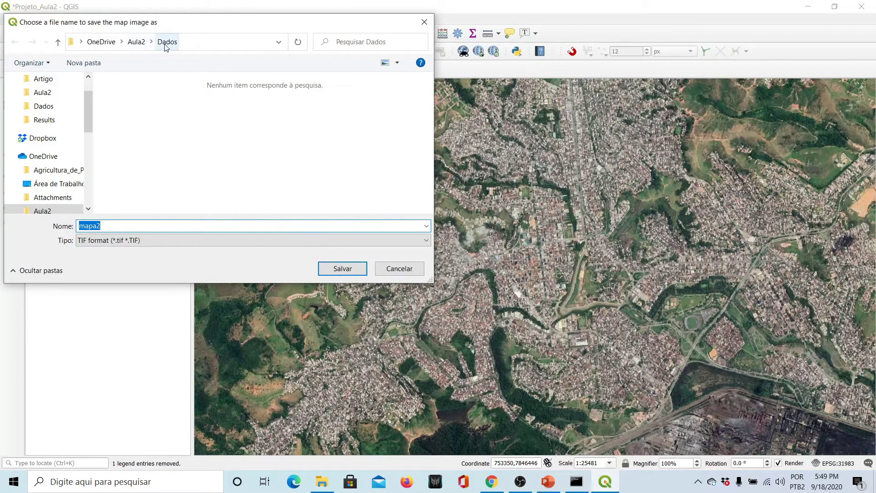
left_click(118, 227)
left_click_drag(94, 226, 60, 228)
type("imagem_120")
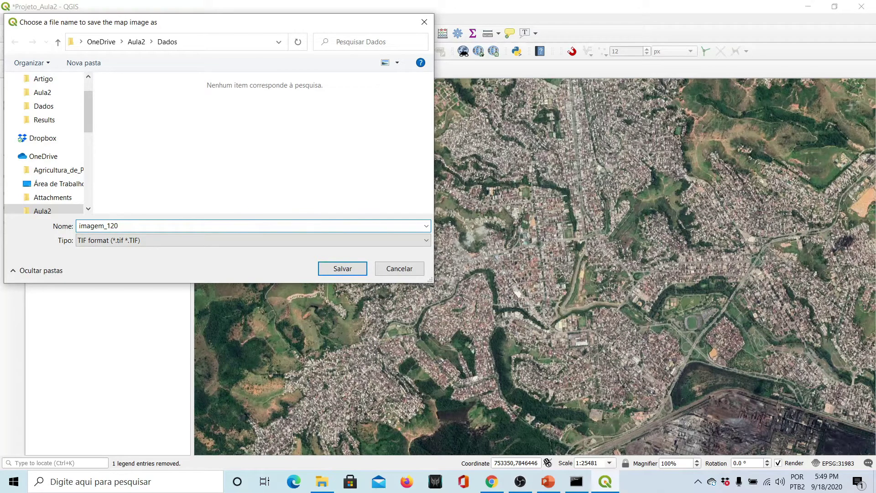
left_click(150, 240)
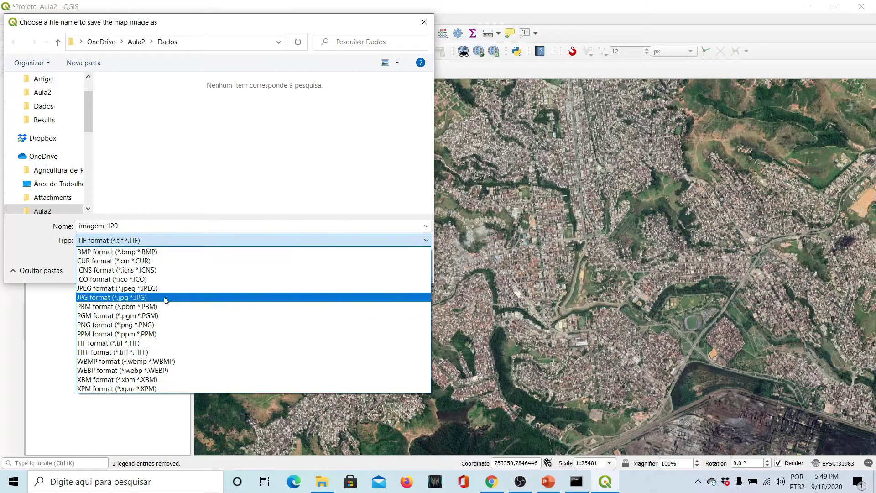
left_click(161, 353)
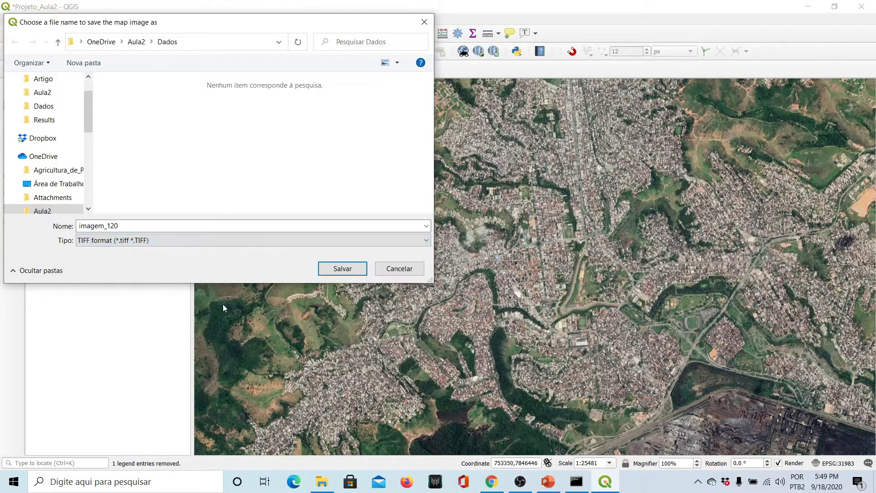
left_click(342, 268)
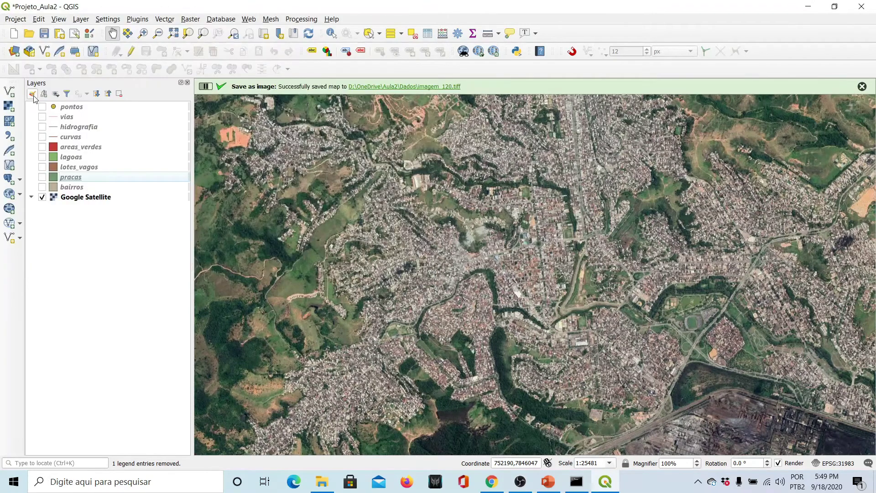
- Start another map image export, showing the bairros layer to draw the new extent around it on the canvas
left_click(20, 20)
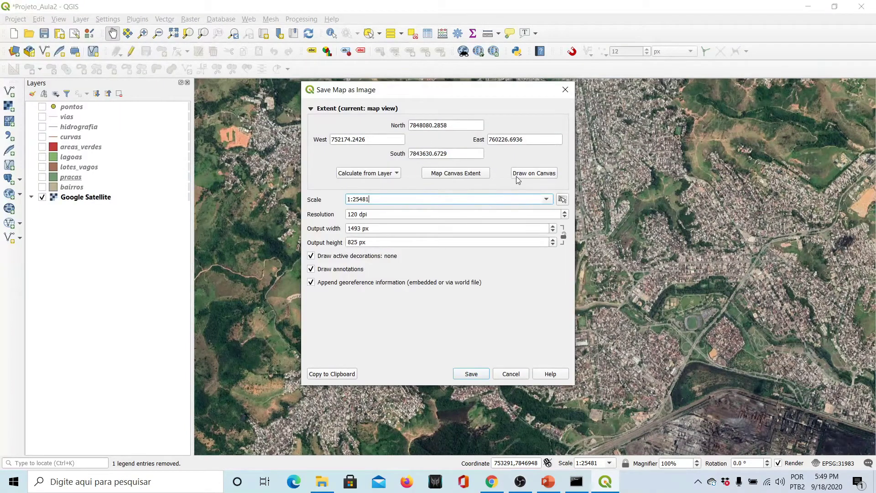
left_click(42, 187)
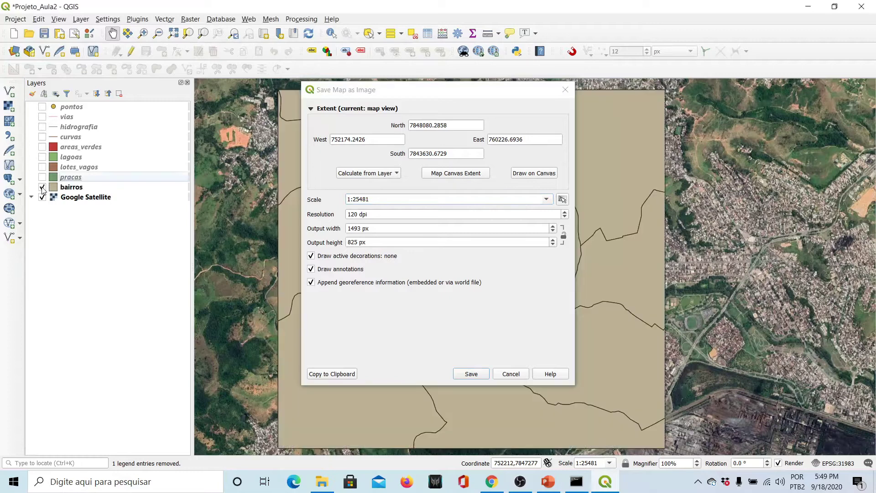
left_click(532, 173)
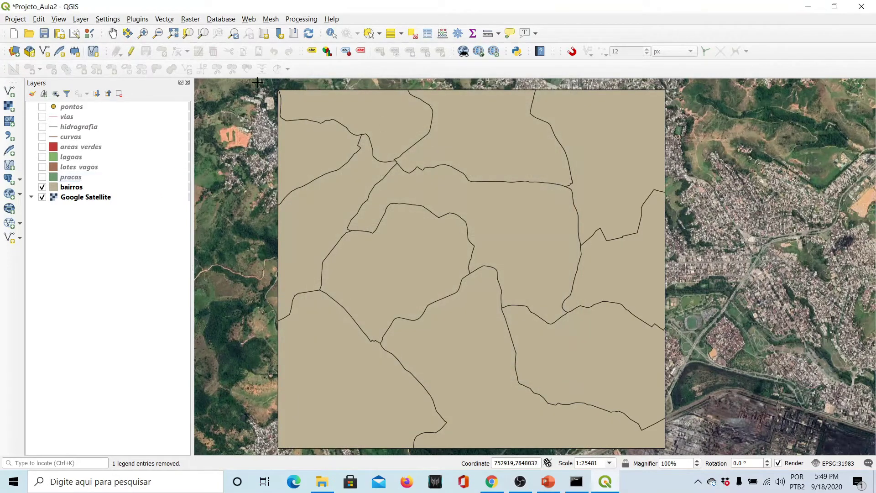
left_click_drag(612, 414, 673, 454)
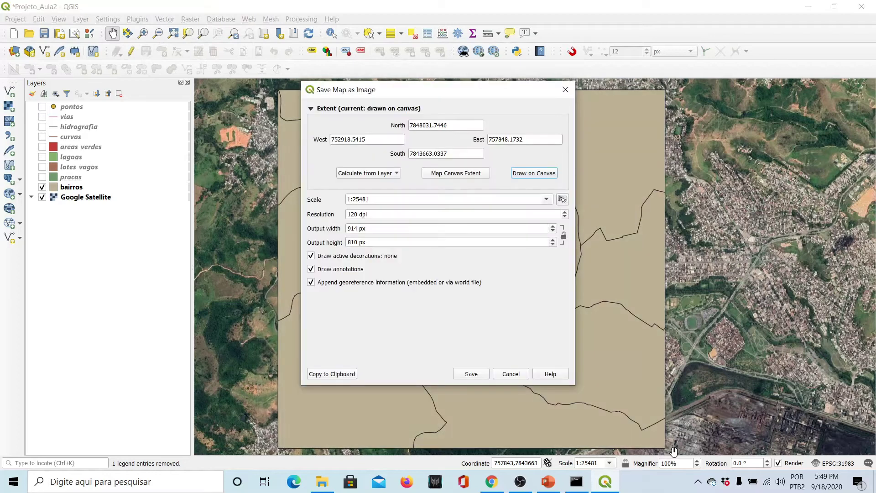
- Set the export resolution to 600 dpi and hide the bairros layer so only the satellite basemap is exported
key("BackSpace")
key("BackSpace")
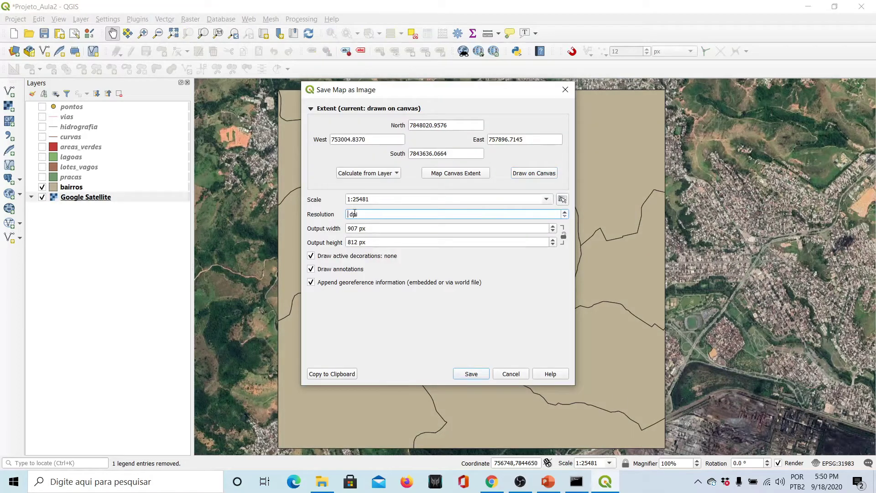
type("00")
left_click(43, 187)
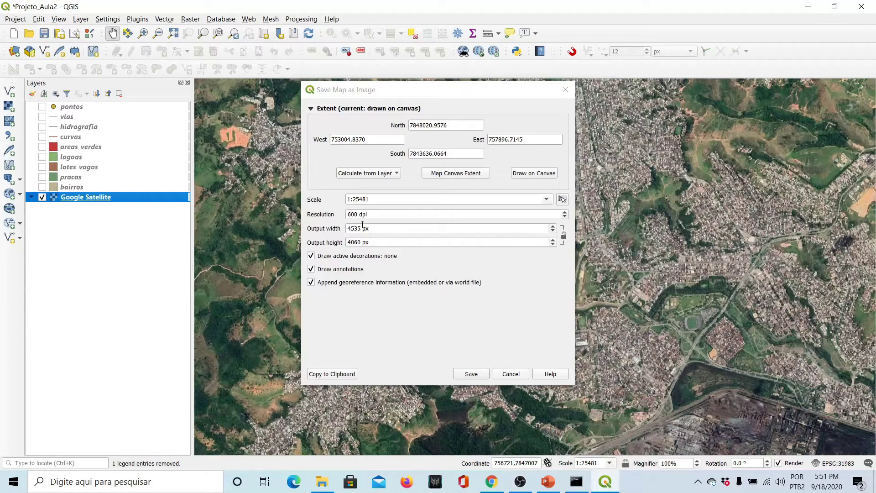
- Save the map image as imagem_600 in TIFF format in the Dados folder of Aula2
left_click(472, 373)
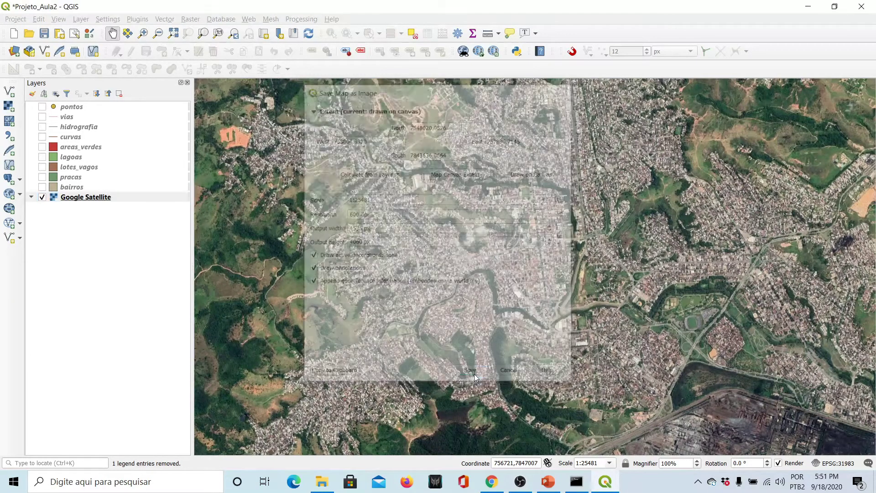
type("imagem_600")
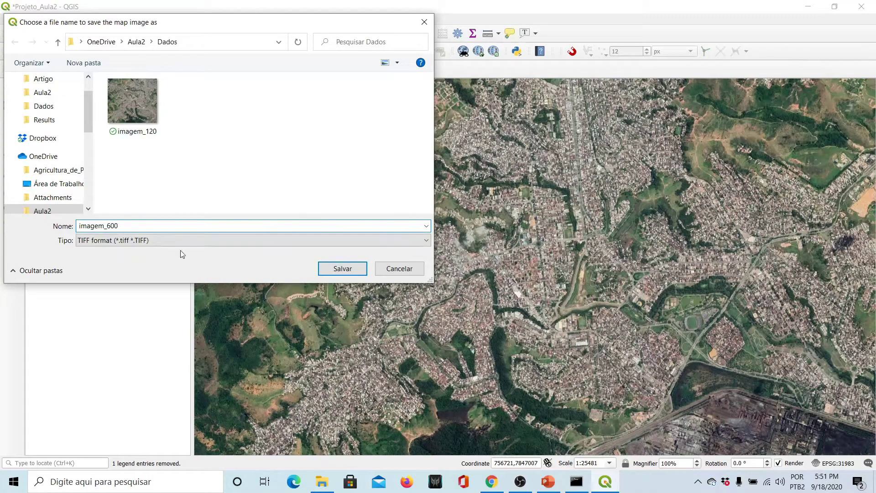
left_click(343, 268)
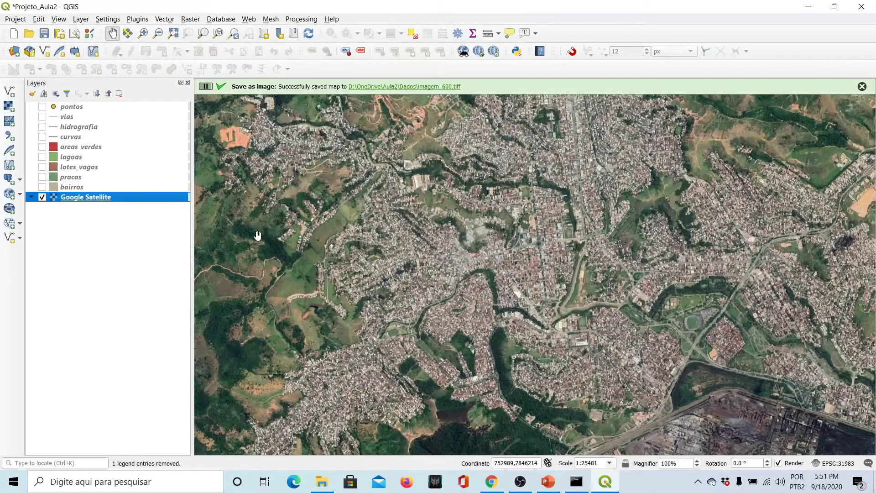
left_click(90, 223)
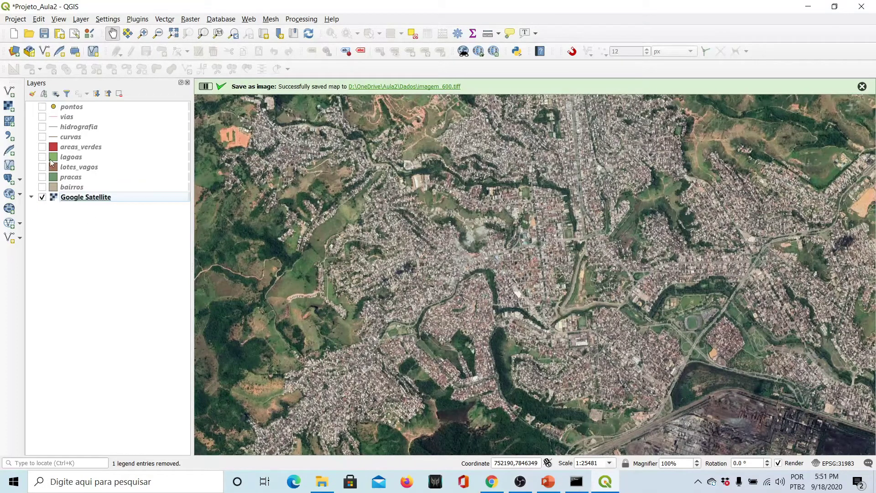
- Start adding a raster layer, browsing the Dados folder with the file type filtered to GeoTIFF
left_click(9, 106)
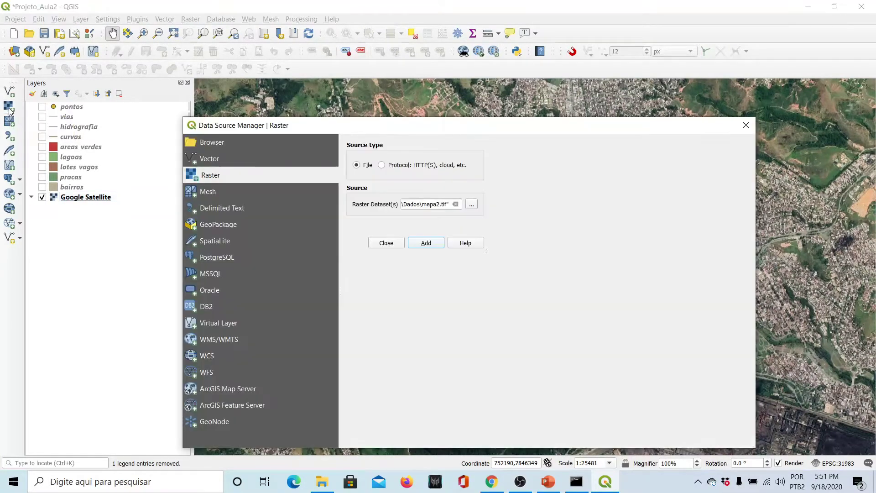
left_click(476, 206)
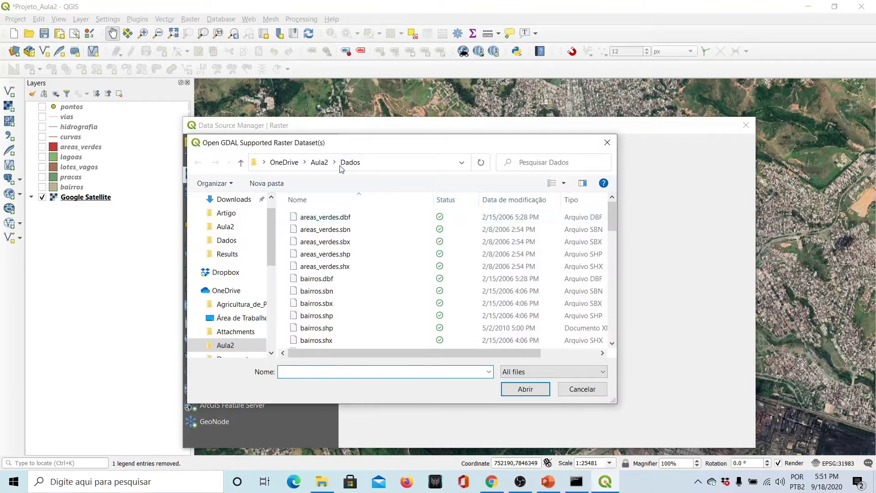
left_click(559, 370)
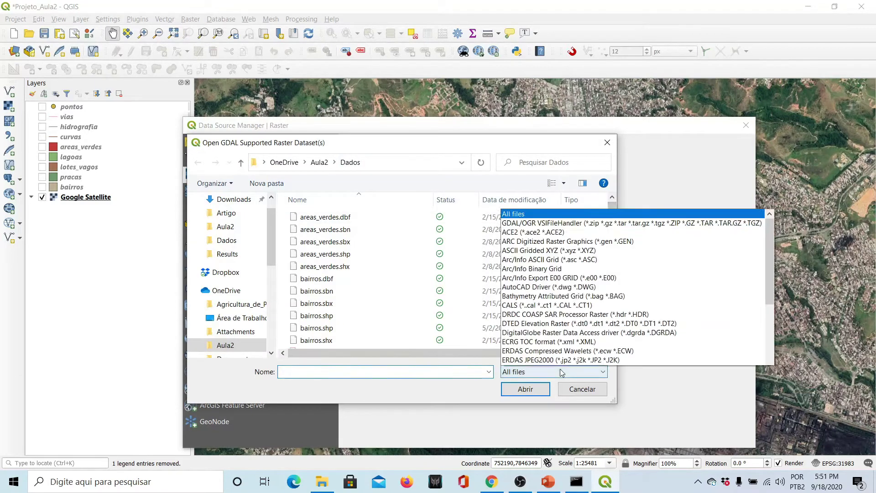
scroll(566, 319, "down", 3)
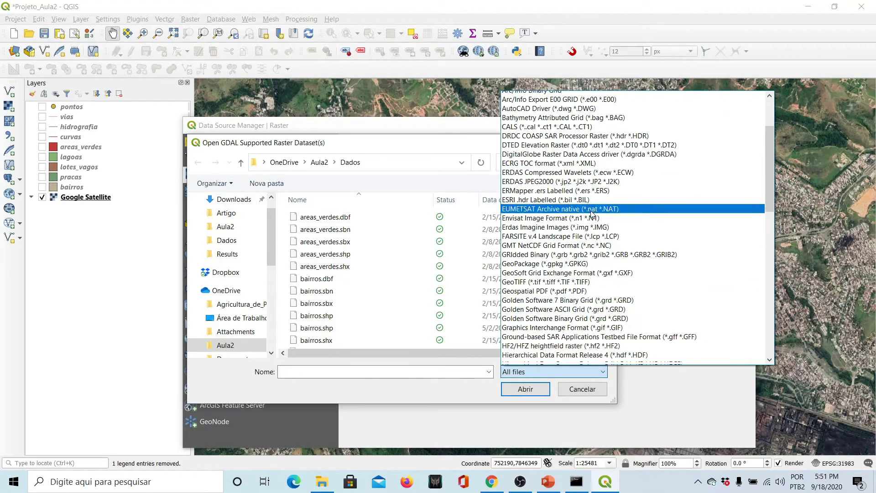
left_click(593, 259)
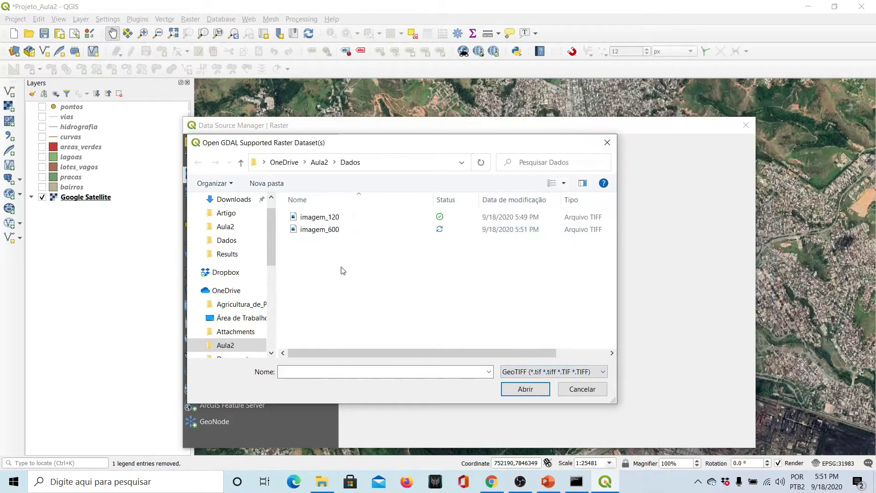
- Add both imagem_120 and imagem_600 to the project as raster layers and close the data source manager
left_click(331, 218)
left_click(335, 230, "ctrl")
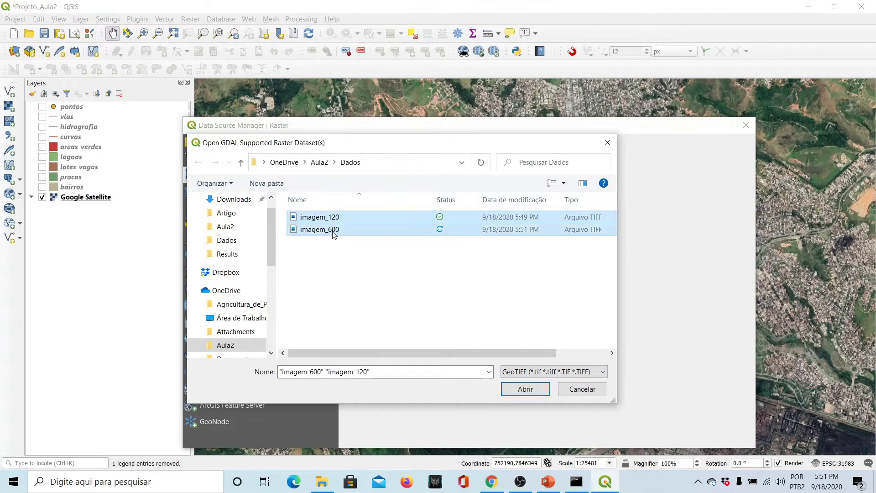
left_click(511, 387)
left_click(686, 437)
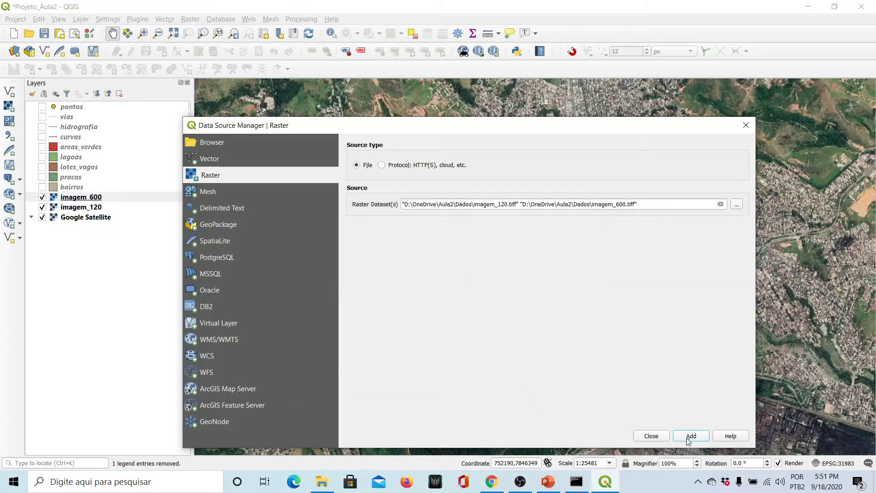
left_click(651, 437)
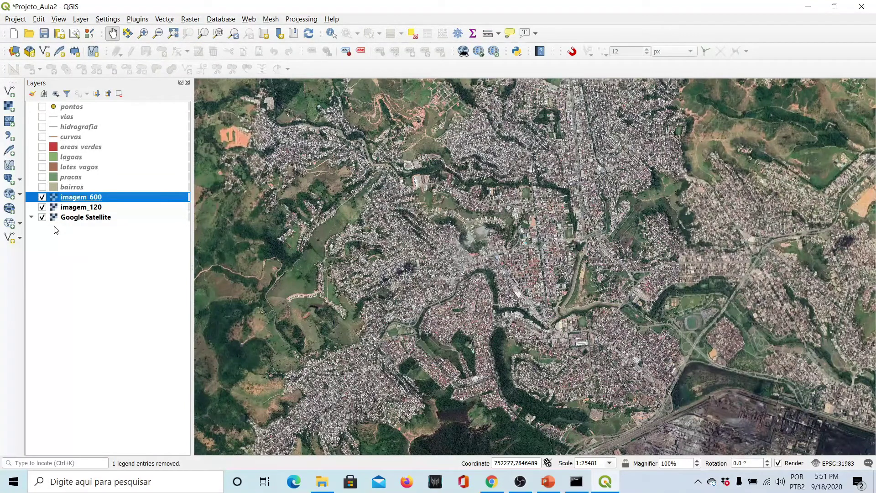
- Hide the Google Satellite layer and compare imagem_600 with imagem_120 by toggling the visibility of imagem_600
left_click(42, 218)
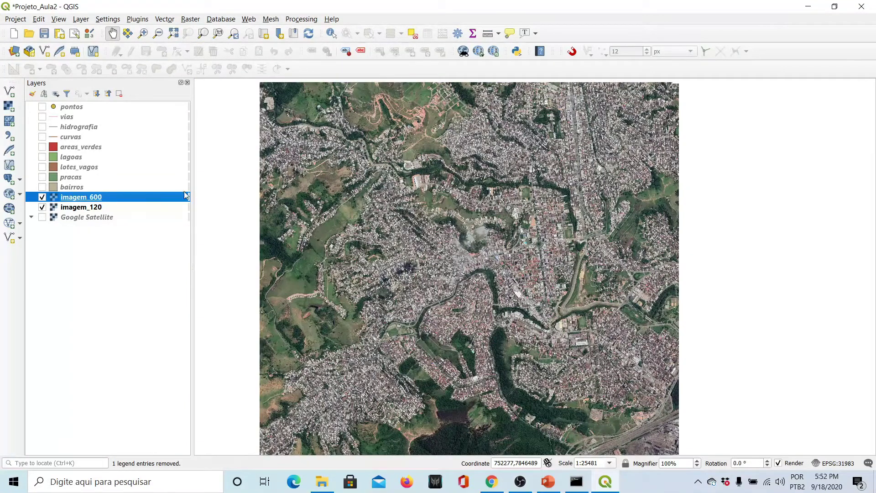
left_click(42, 197)
left_click(43, 197)
left_click(42, 197)
left_click(42, 197)
scroll(267, 84, "up", 2)
scroll(296, 248, "up", 1)
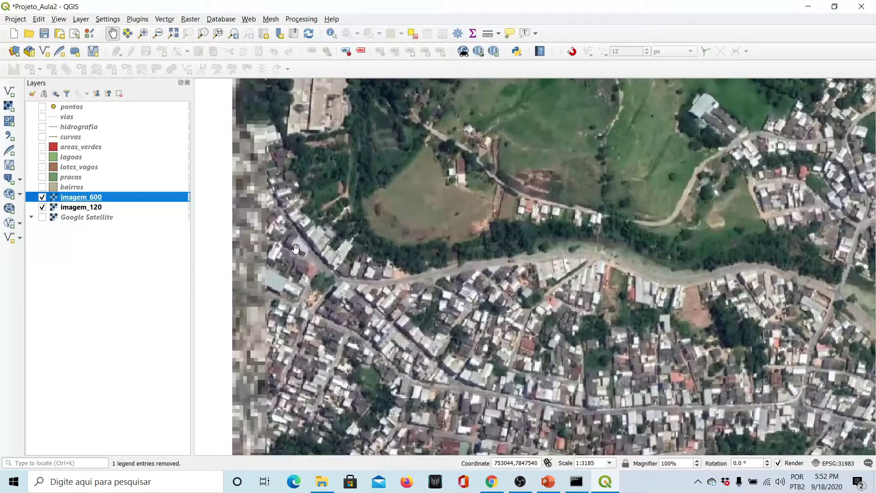
scroll(274, 246, "up", 1)
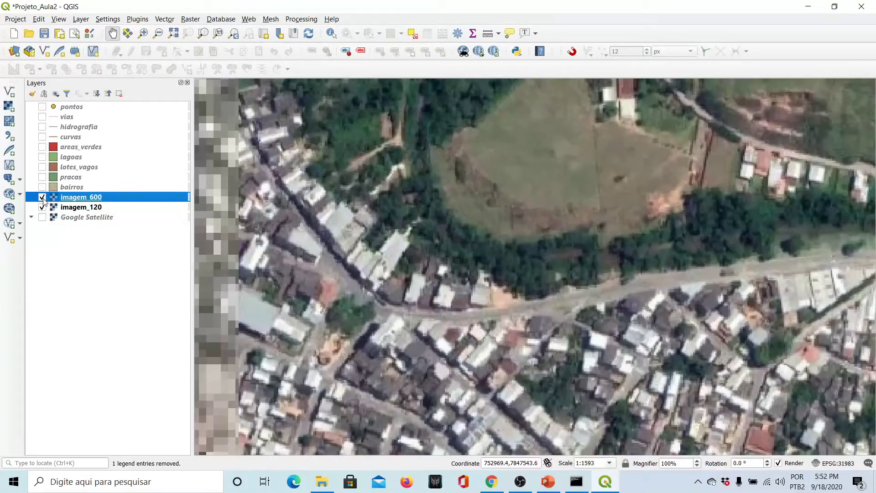
- Compare the detail of the two exported images up close by repeatedly hiding and showing imagem_600 over imagem_120
left_click(42, 197)
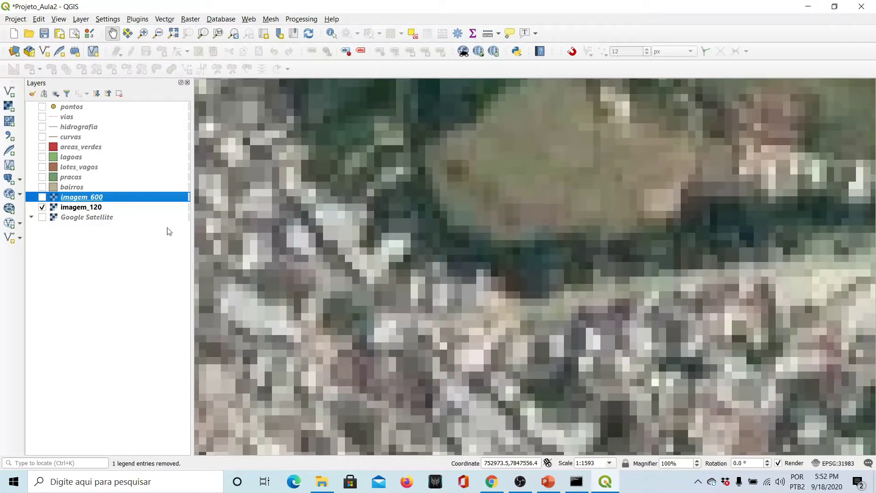
left_click(42, 197)
left_click(42, 198)
left_click(43, 198)
left_click(43, 197)
left_click(42, 197)
left_click(42, 197)
left_click(43, 197)
left_click_drag(279, 235, 191, 242)
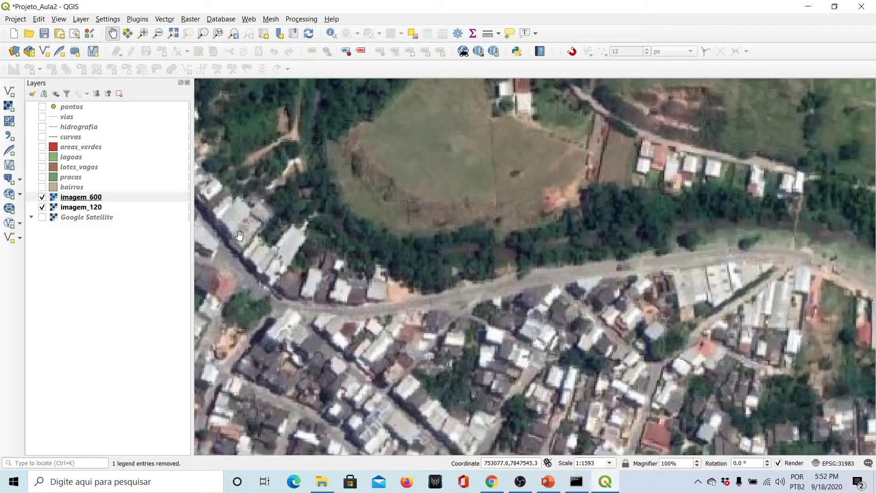
left_click(43, 201)
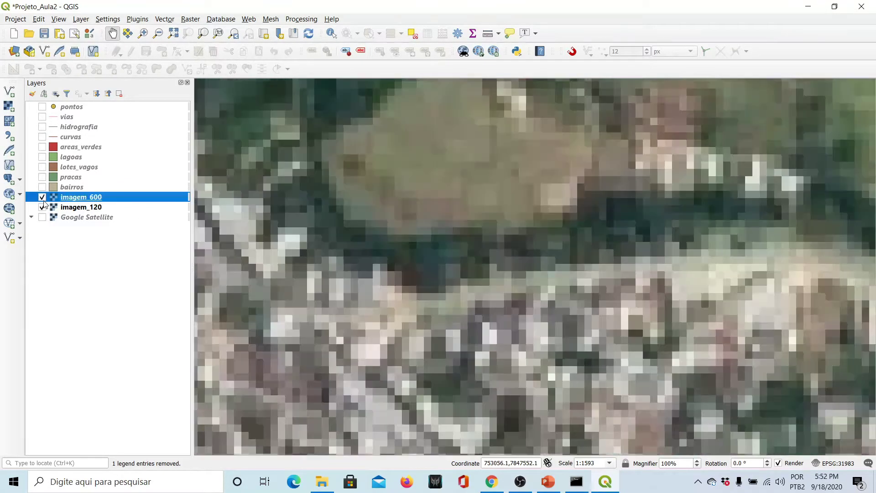
left_click(43, 200)
- Remove the imagem_120 layer from the project and make imagem_600 the active layer
left_click(73, 208)
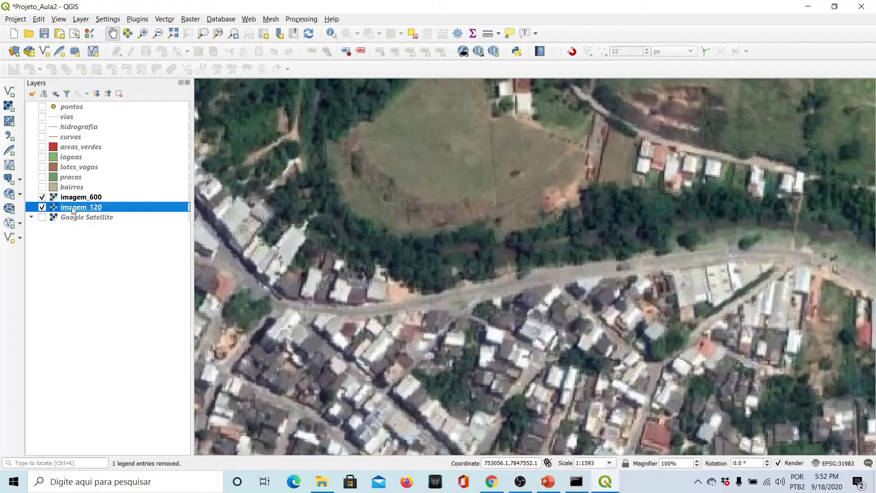
right_click(73, 210)
left_click(102, 300)
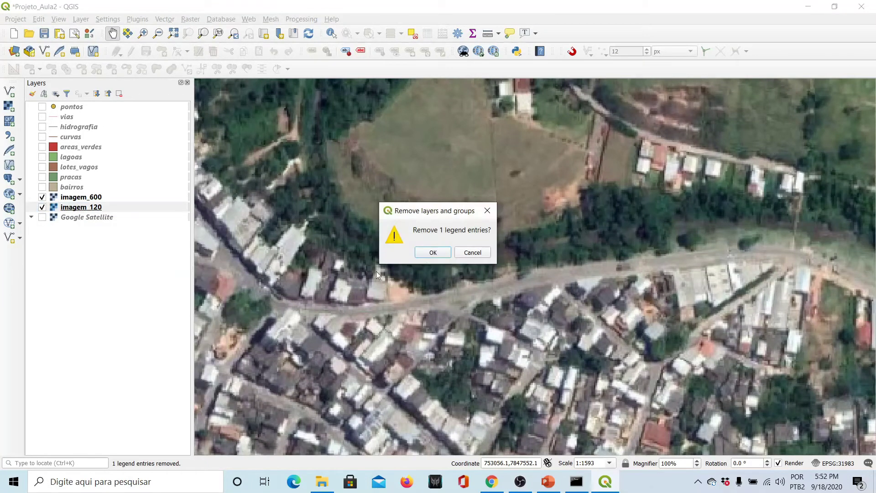
left_click(435, 256)
left_click(100, 198)
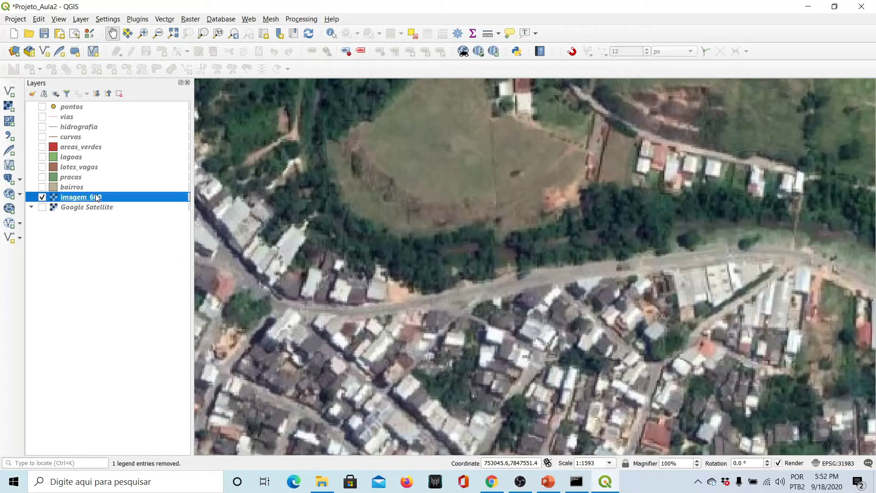
- Measure the width and height of a single pixel in imagem_600, and close the measurement
scroll(357, 231, "down", 2)
scroll(465, 228, "up", 3)
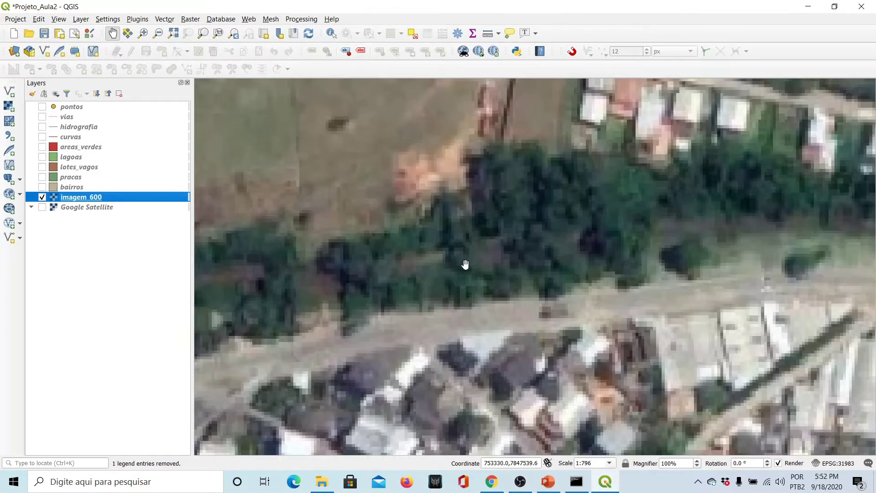
scroll(463, 260, "up", 4)
scroll(412, 234, "down", 1)
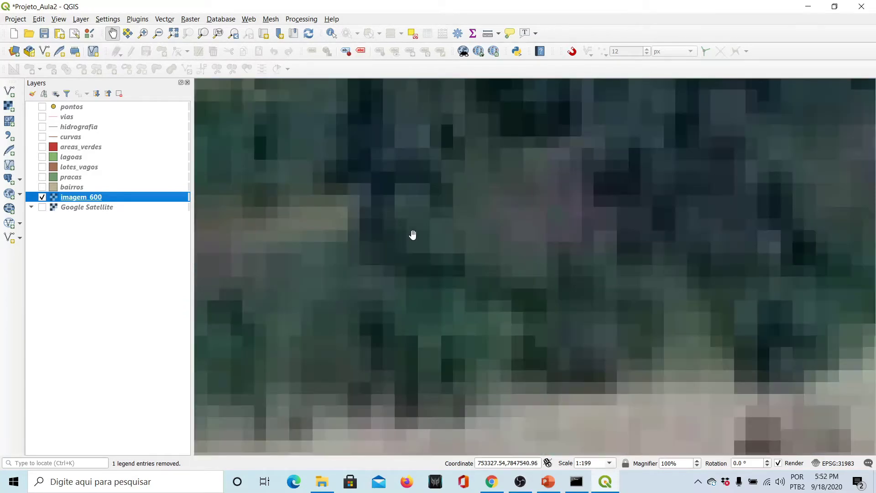
scroll(402, 203, "up", 2)
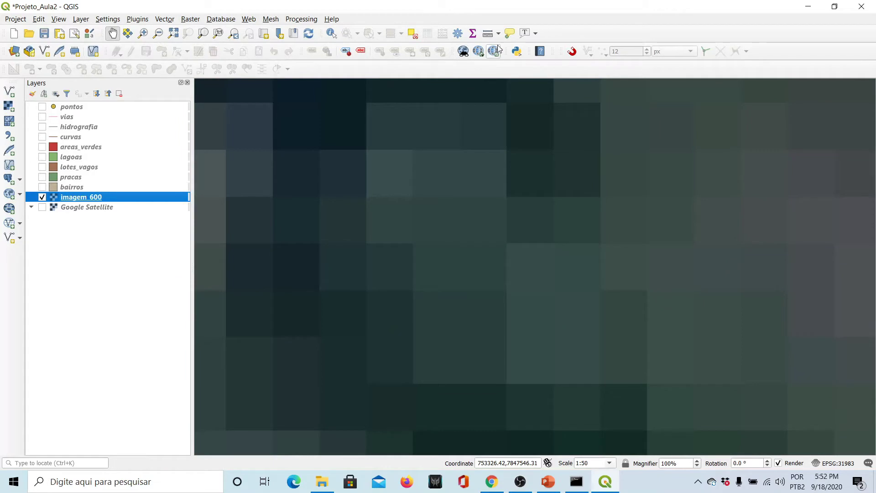
left_click(487, 34)
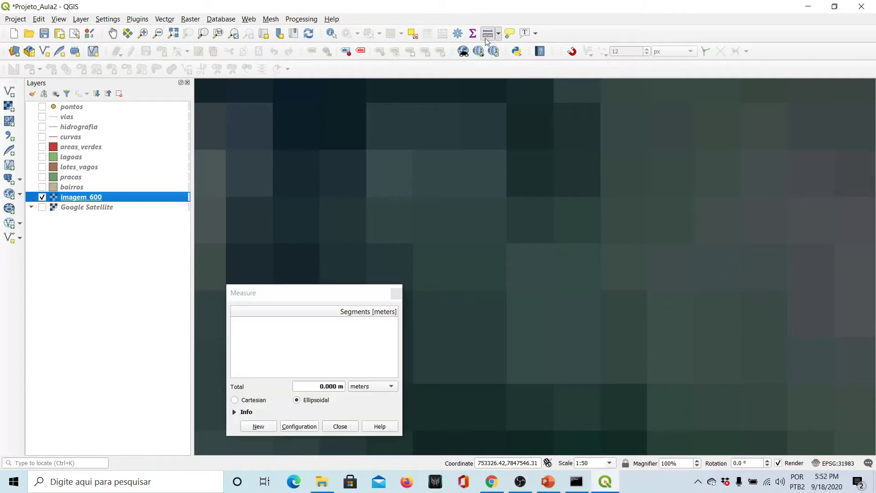
left_click(366, 150)
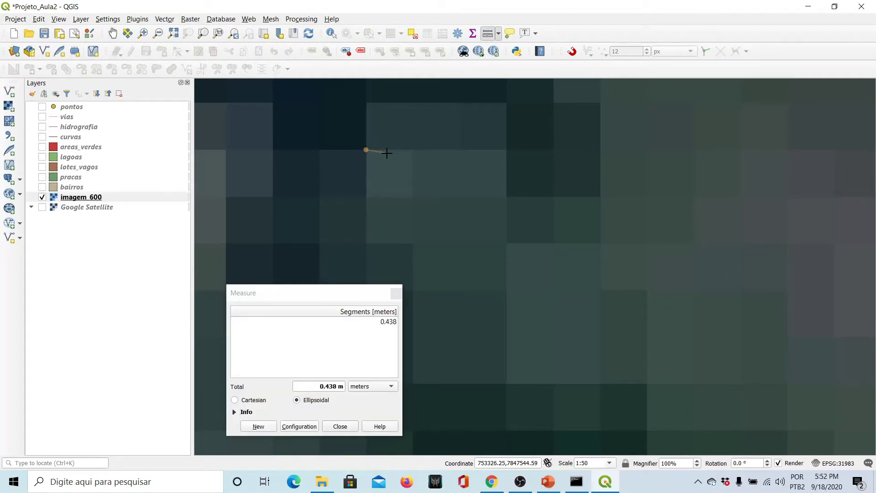
left_click(412, 150)
left_click(412, 198)
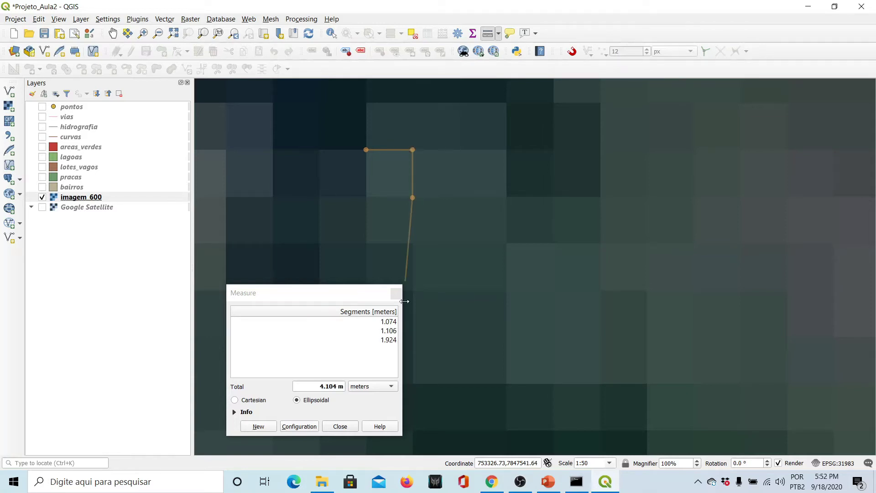
left_click(340, 426)
- Identify the band values of a pixel in the vegetation area of imagem_600
scroll(309, 236, "down", 3)
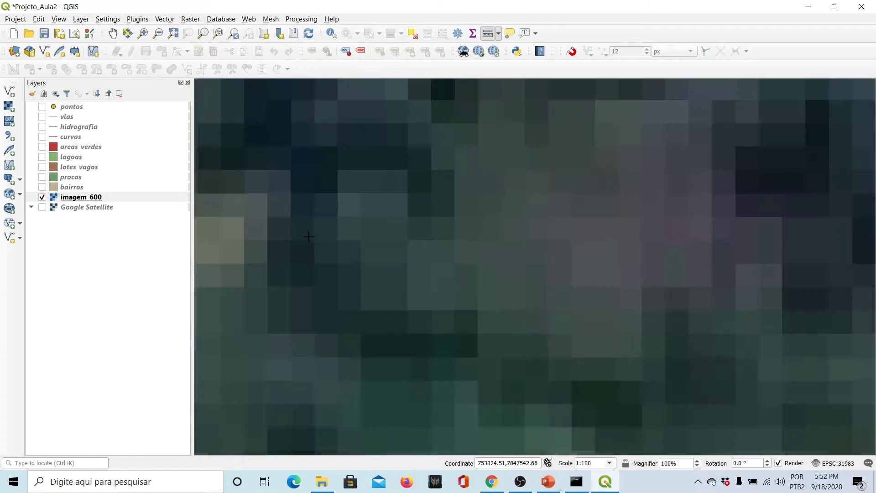
scroll(309, 236, "down", 5)
scroll(546, 238, "up", 8)
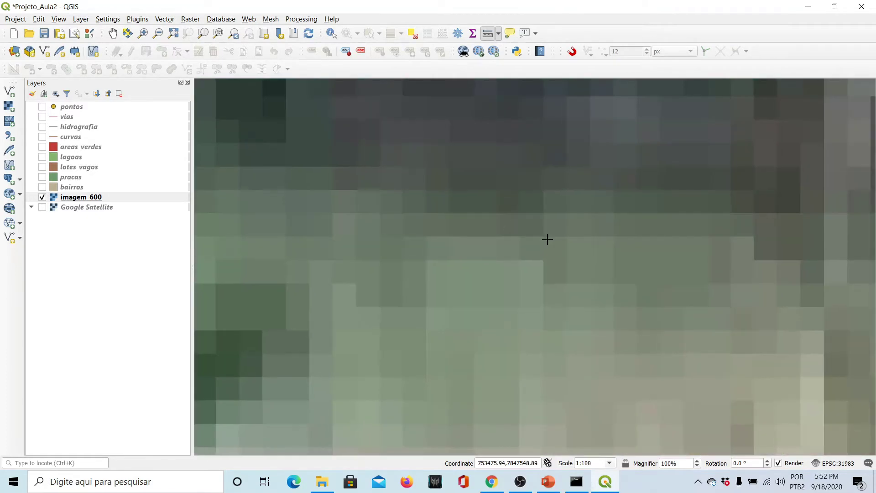
scroll(437, 263, "down", 2)
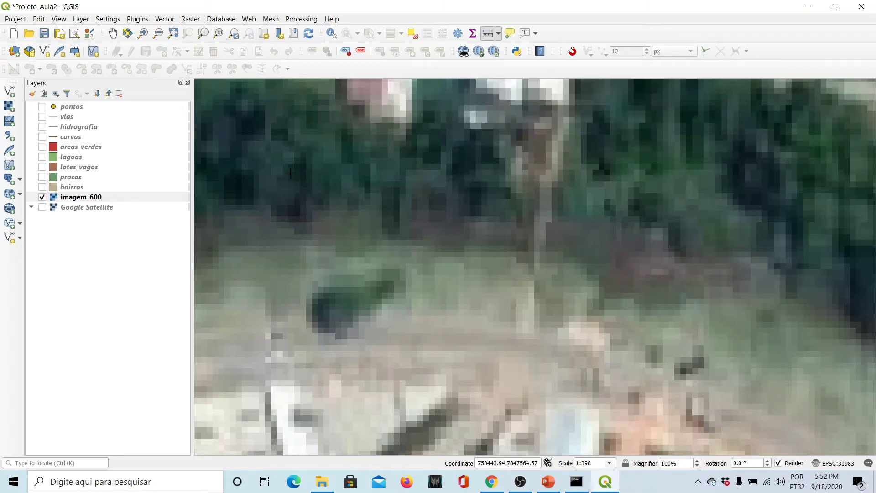
left_click(82, 204)
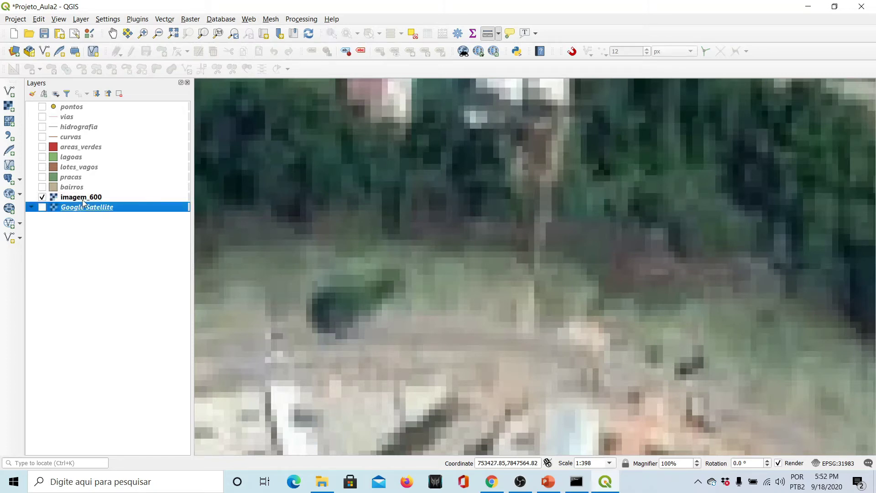
left_click(83, 199)
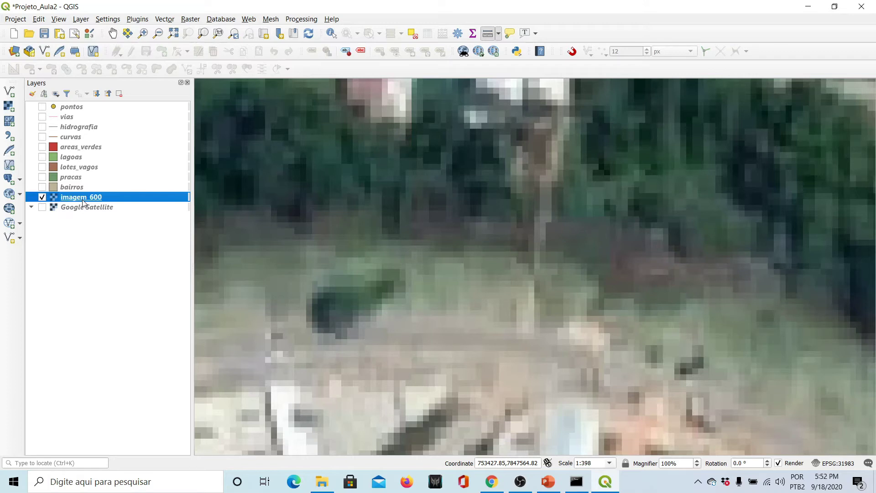
left_click(331, 34)
left_click(523, 206)
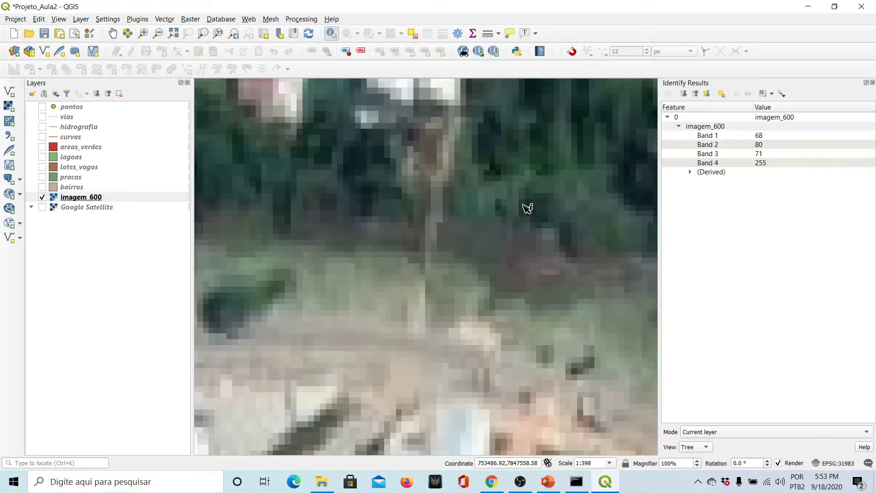
- Go over the individual band values identified for the vegetation pixel of imagem_600
left_click(82, 196)
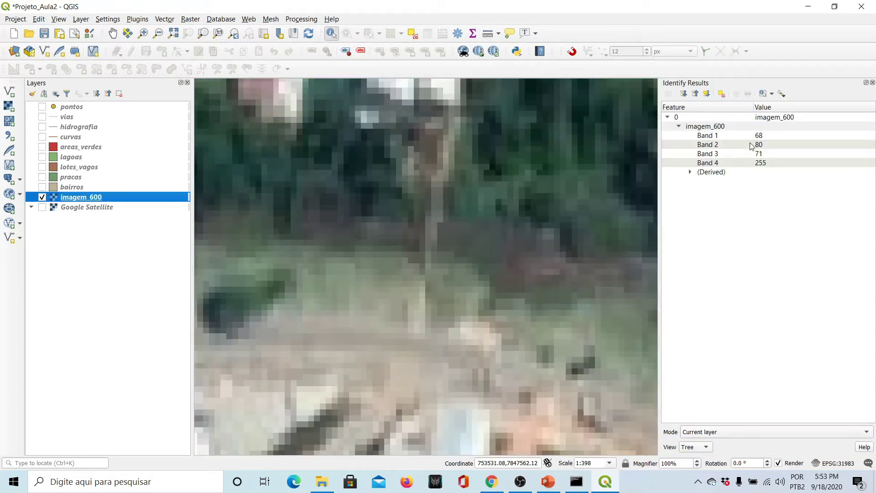
left_click(722, 137)
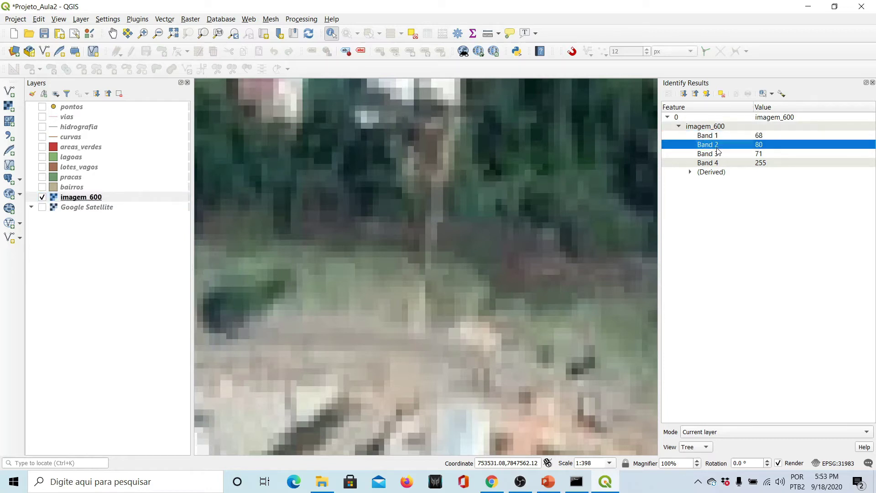
left_click(715, 156)
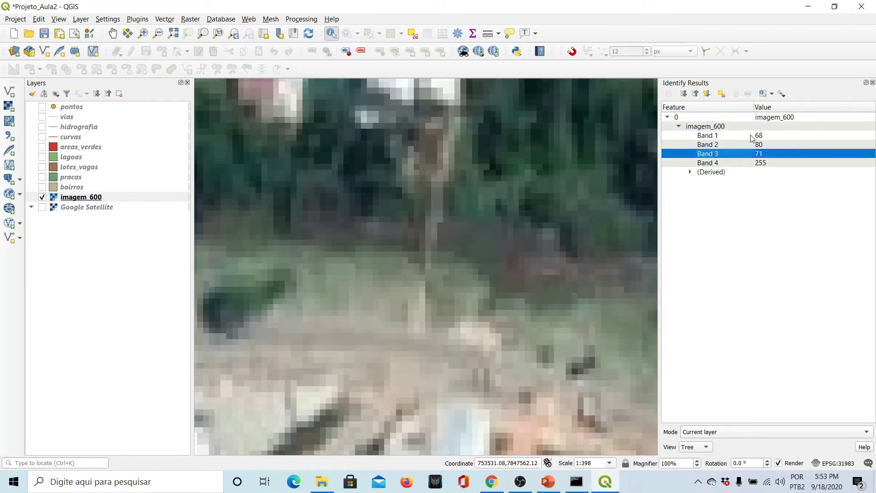
left_click(751, 137)
left_click(744, 144)
left_click(720, 138)
left_click(719, 144)
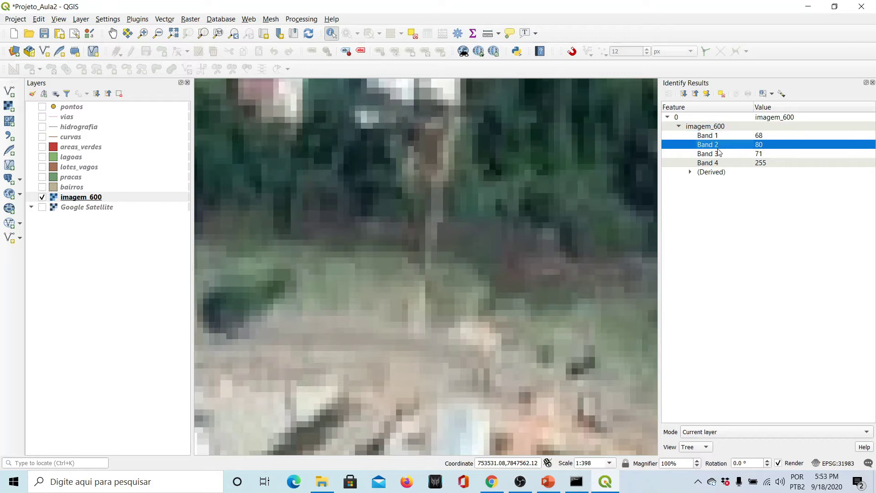
- Identify the band values of many different imagem_600 pixels across the trees, grass, bare ground and bright roofs
left_click(579, 162)
left_click(523, 233)
left_click(730, 164)
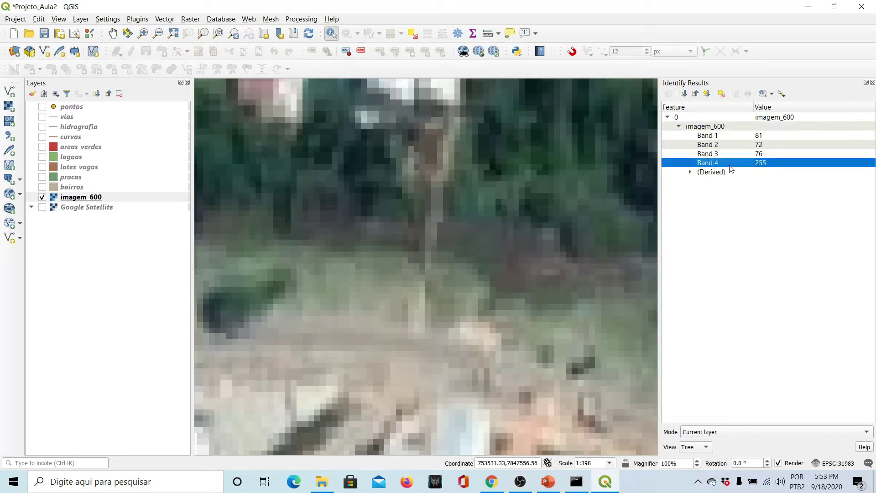
left_click(539, 270)
left_click(456, 230)
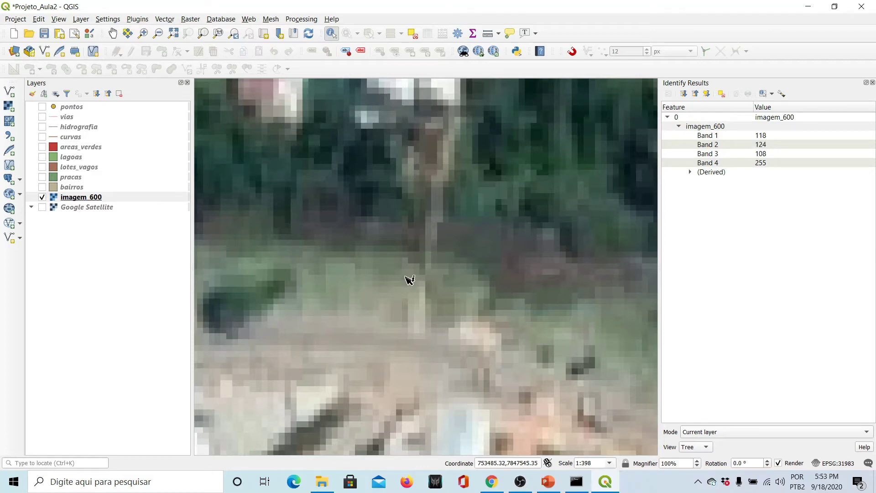
left_click(532, 207)
left_click(573, 207)
left_click(530, 151)
left_click(424, 194)
left_click(475, 296)
left_click(571, 198)
left_click(440, 279)
left_click(532, 217)
left_click(465, 227)
left_click(415, 283)
left_click(532, 217)
left_click(508, 174)
left_click(426, 168)
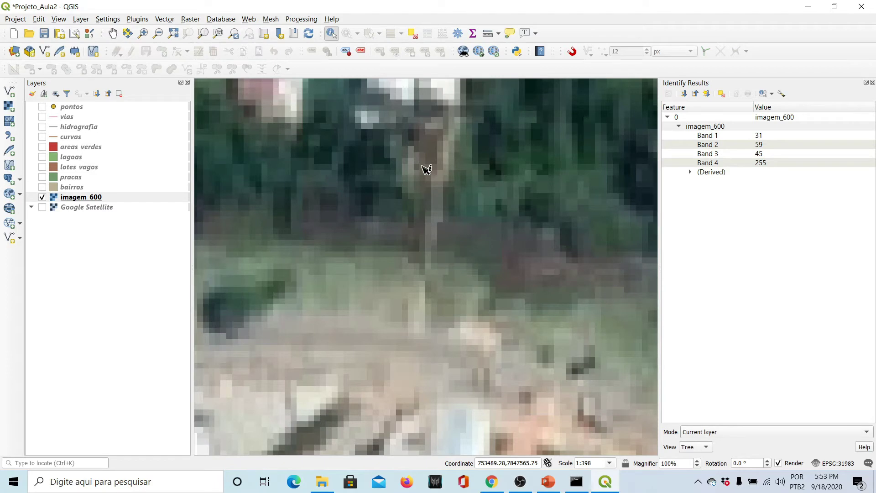
left_click(410, 87)
- Identify the band values of the small dark spot and nearby lighter pixels in the rural area northwest of the houses
scroll(424, 232, "down", 3)
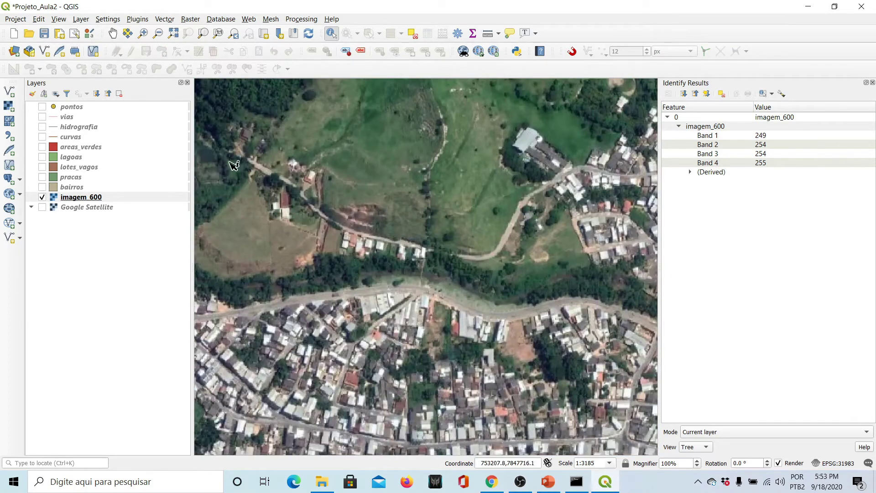
scroll(235, 164, "up", 2)
scroll(425, 230, "up", 2)
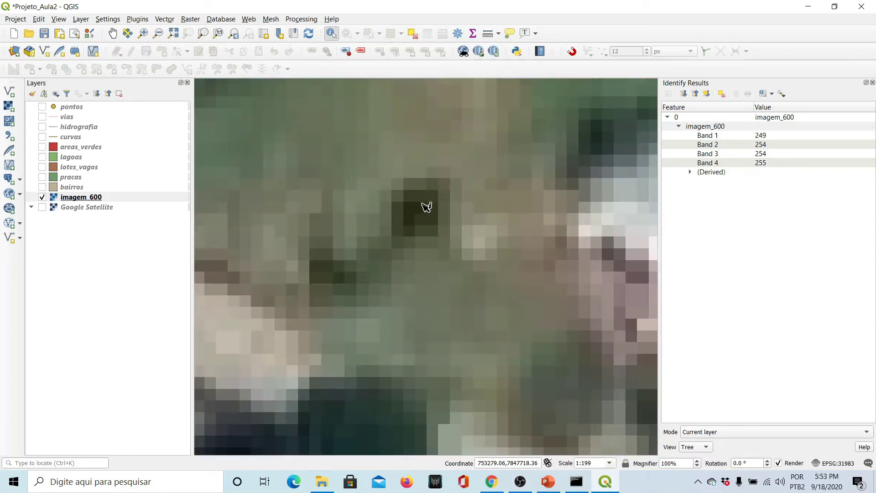
left_click(425, 209)
left_click(477, 217)
left_click(511, 299)
left_click(384, 240)
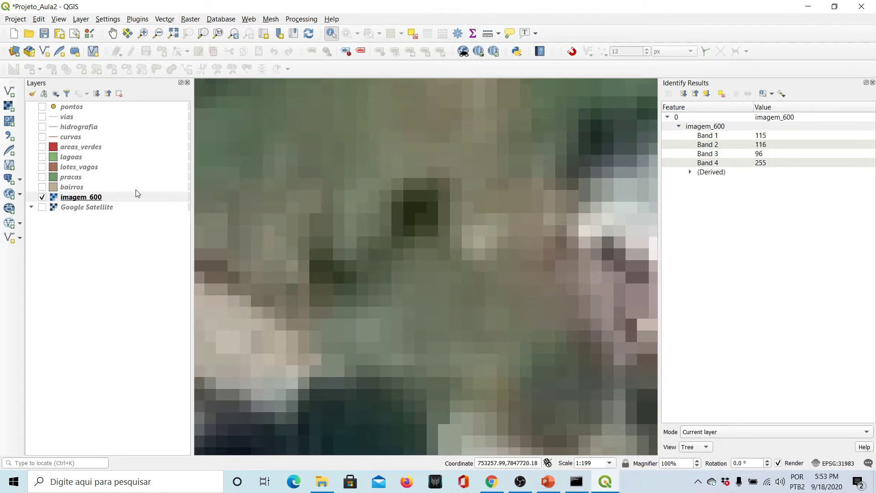
- Render imagem_600 with Band 3 (Blue) as the red band, Band 2 (Green) as green and Band 1 (Red) as blue
left_click(83, 199)
right_click(83, 199)
left_click(134, 386)
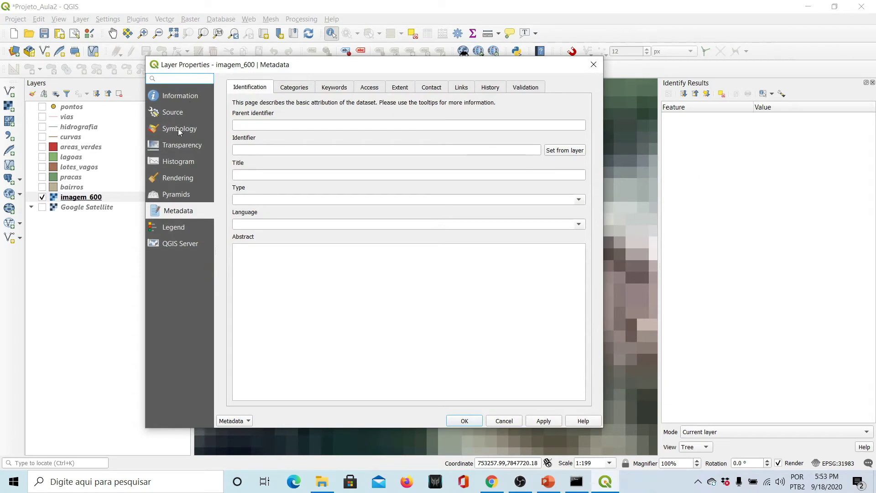
left_click(179, 130)
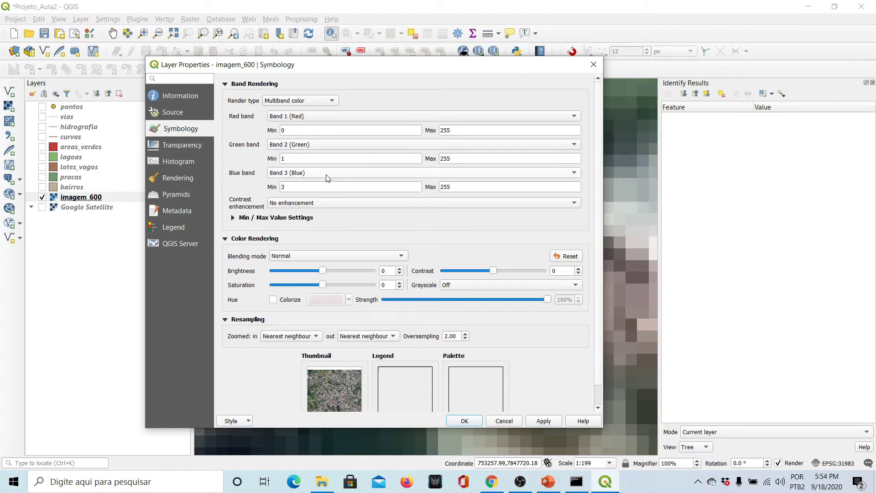
left_click(312, 117)
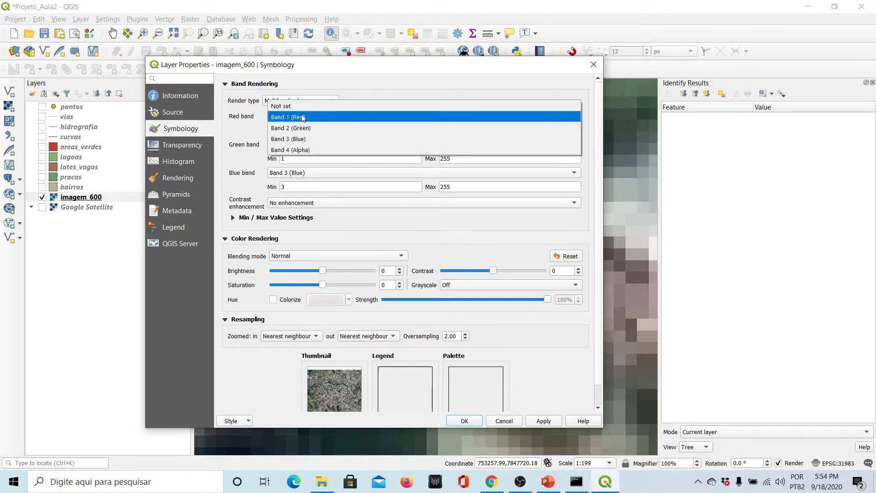
left_click(310, 140)
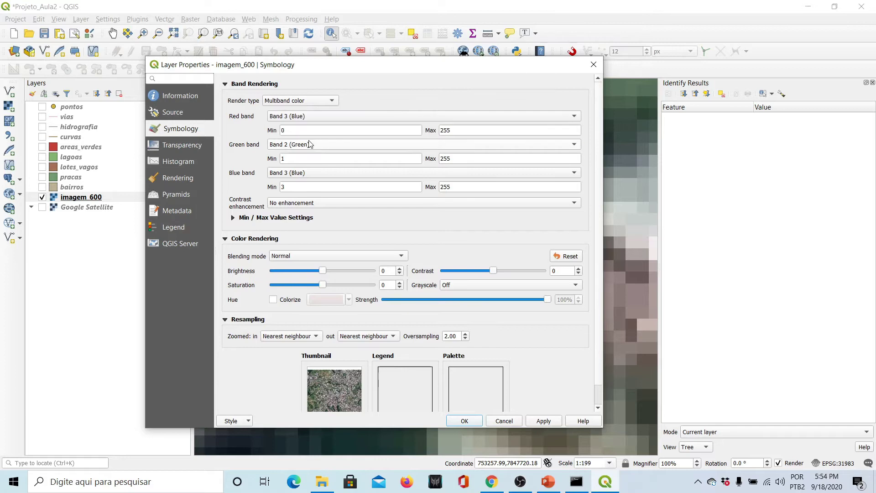
left_click(309, 146)
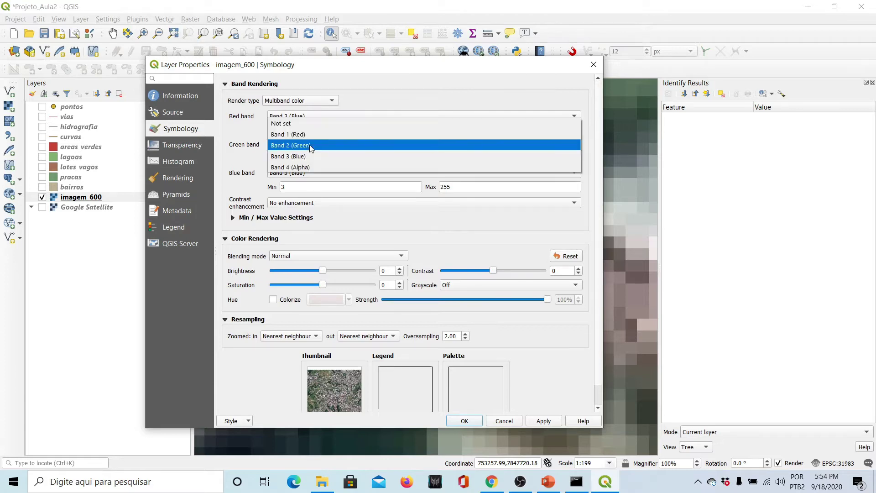
left_click(310, 145)
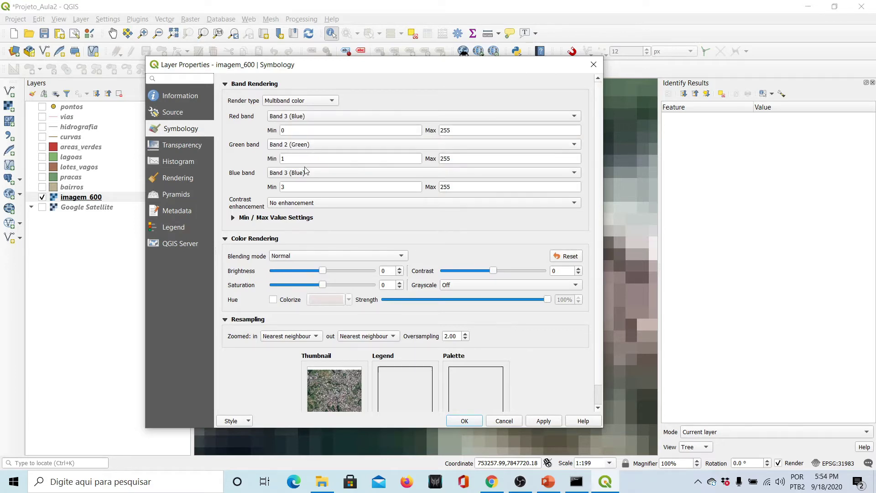
left_click(310, 173)
left_click(306, 152)
left_click(544, 422)
left_click(475, 421)
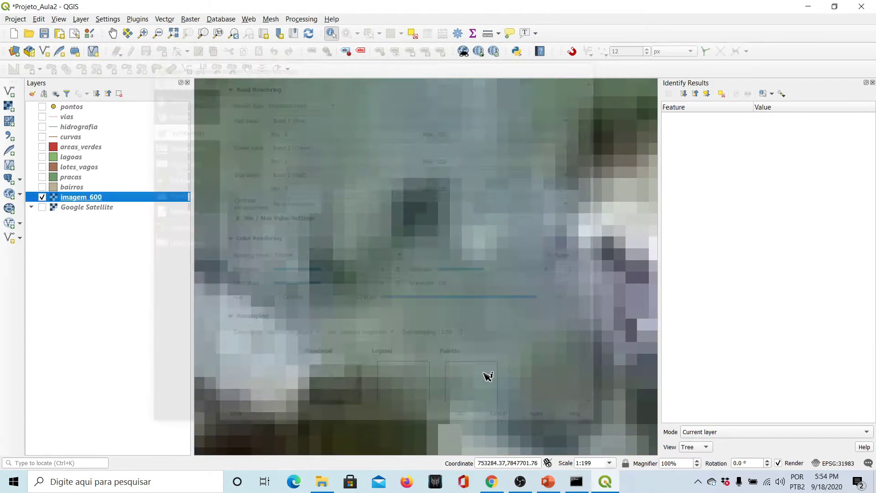
scroll(486, 312, "down", 8)
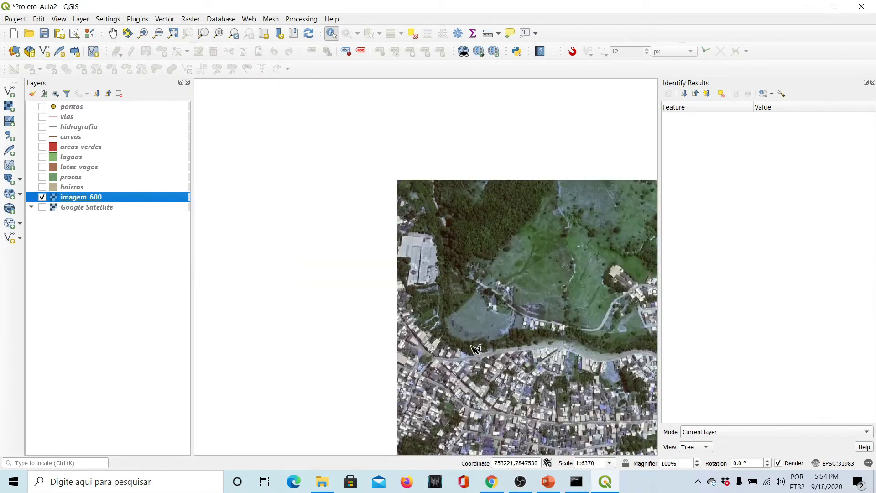
scroll(507, 426, "up", 5)
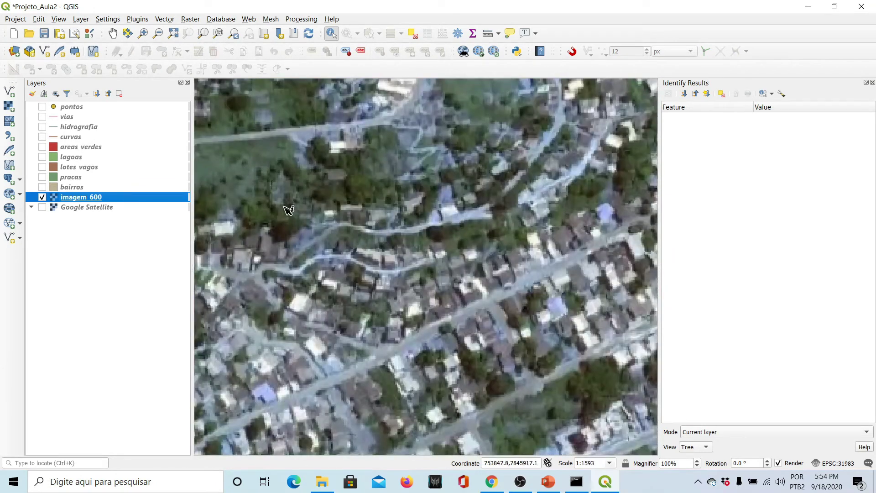
- Restore the natural colours of imagem_600 by assigning Band 1 (Red) to the red band and Band 3 (Blue) to the blue band
double_click(88, 200)
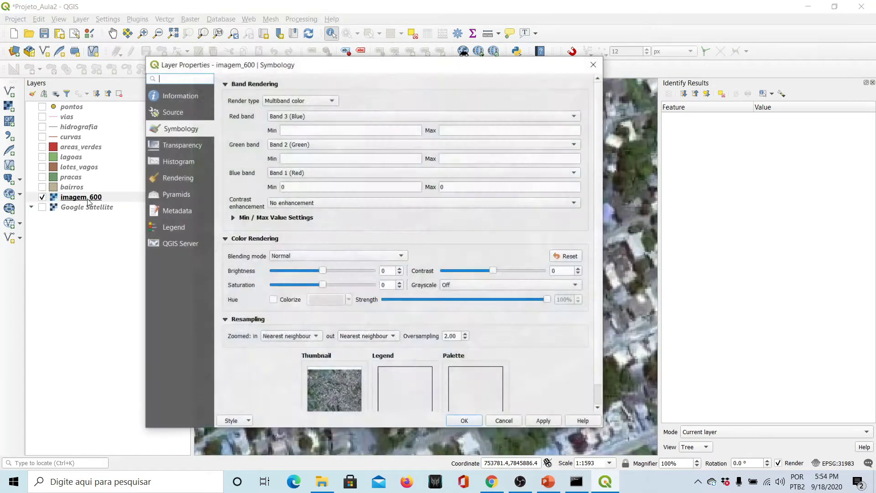
left_click(314, 116)
left_click(313, 95)
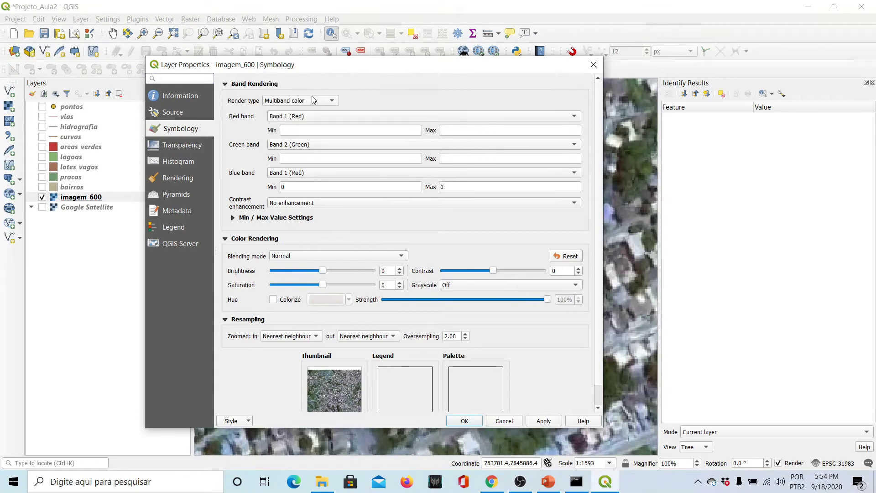
left_click(301, 175)
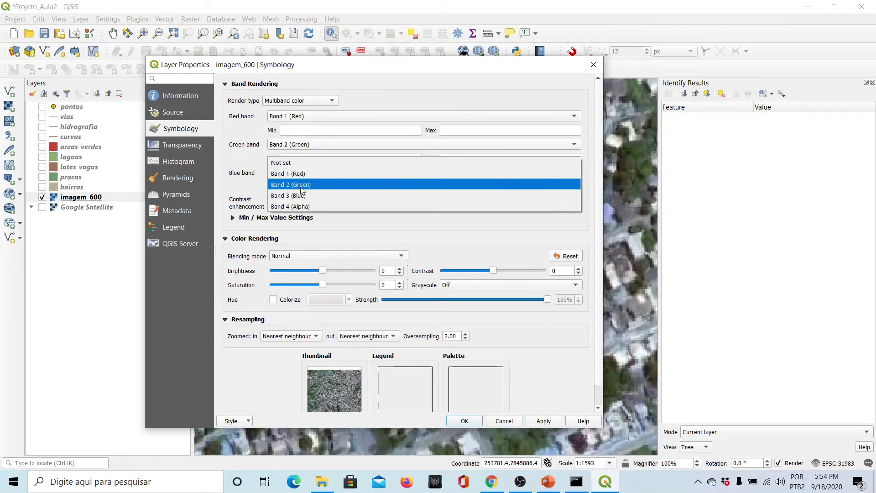
left_click(302, 196)
left_click(465, 419)
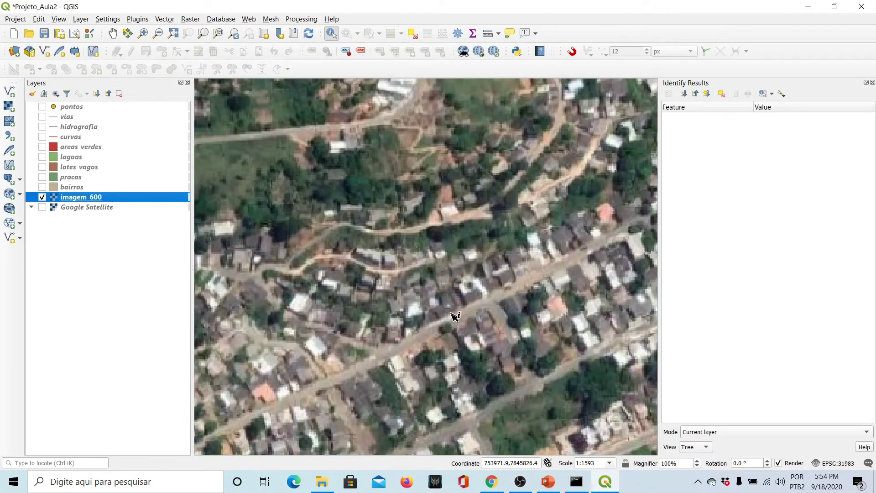
- Open the Raster Calculator and go through the available imagem_600 bands
scroll(456, 232, "down", 3)
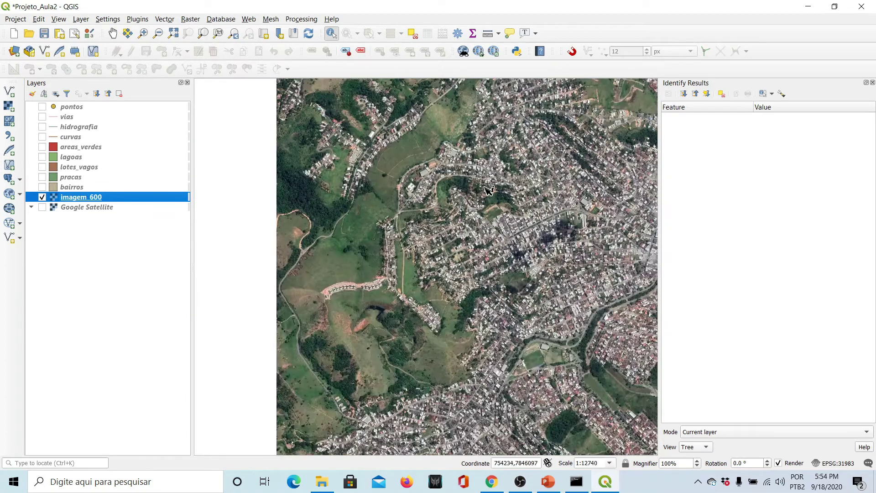
left_click(112, 33)
left_click_drag(511, 216, 311, 255)
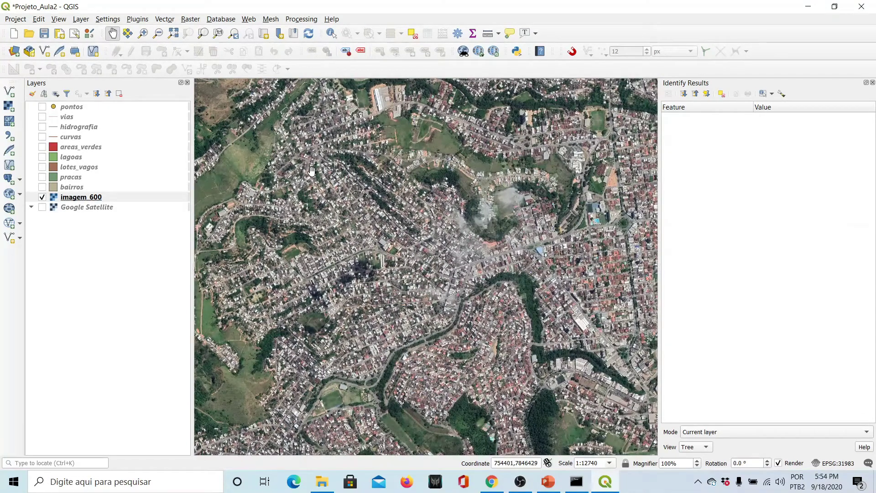
left_click(197, 22)
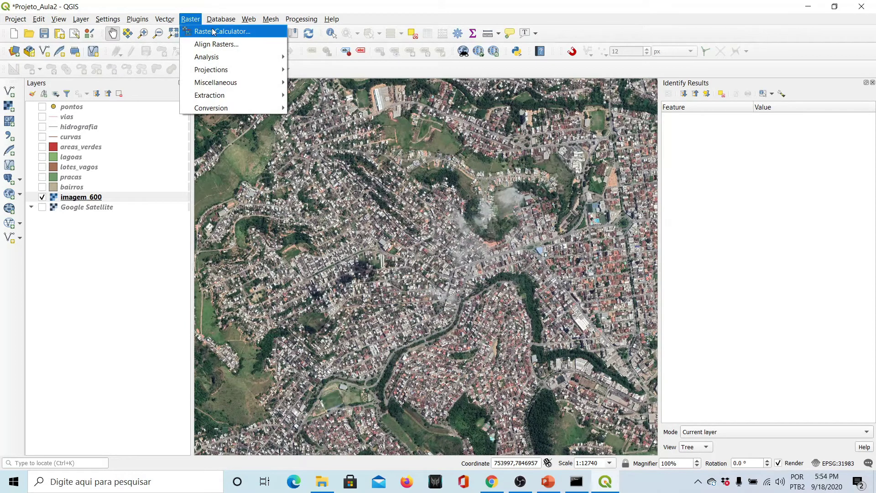
left_click(214, 31)
left_click(287, 178)
left_click(286, 187)
left_click(285, 197)
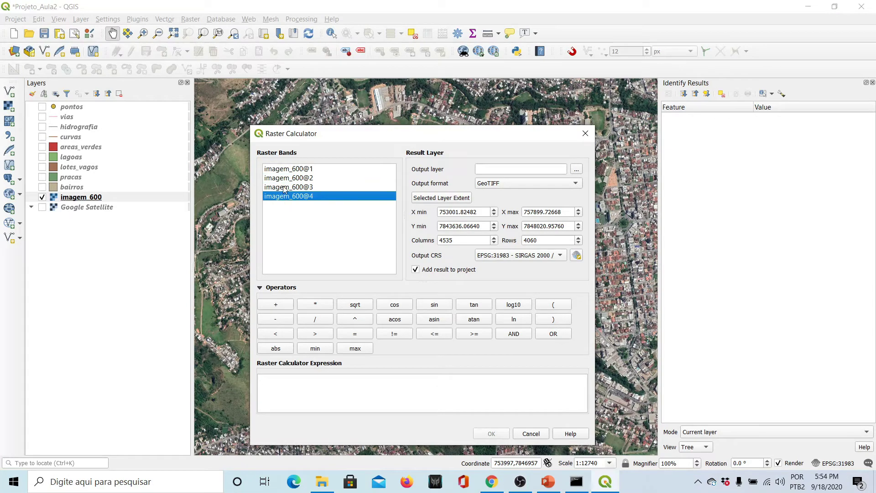
left_click(284, 171)
left_click(286, 178)
left_click(286, 187)
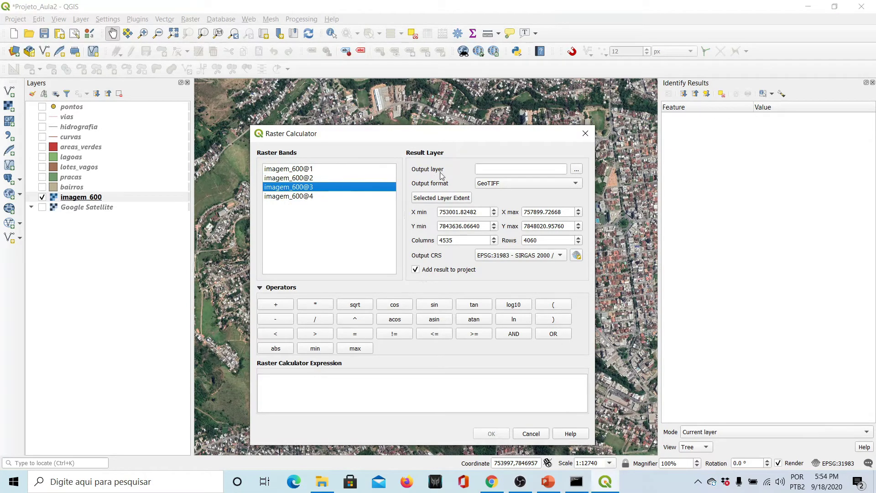
- Set the calculation's output layer to a file named red in the Dados folder of Aula2
left_click(576, 171)
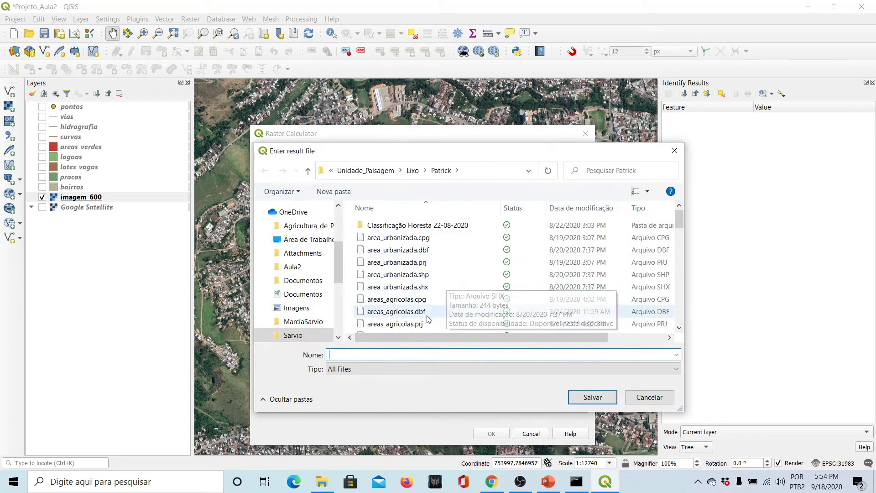
left_click(293, 212)
double_click(374, 262)
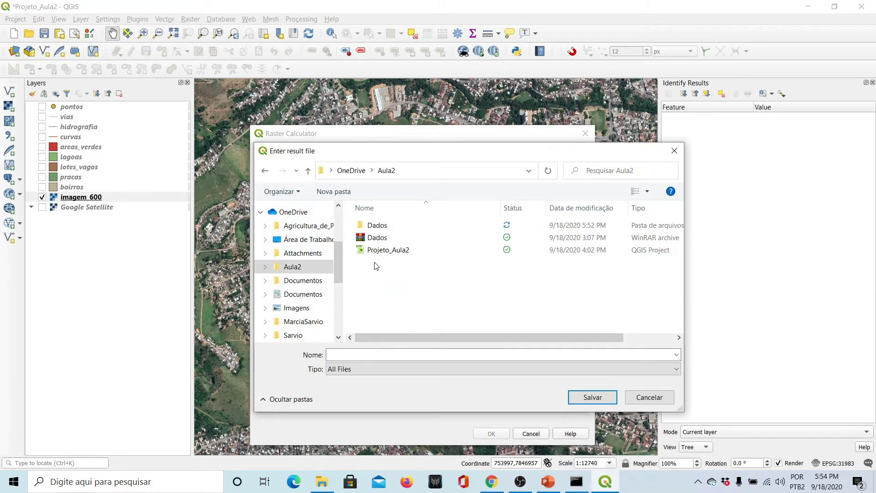
double_click(377, 226)
left_click(359, 354)
type("red")
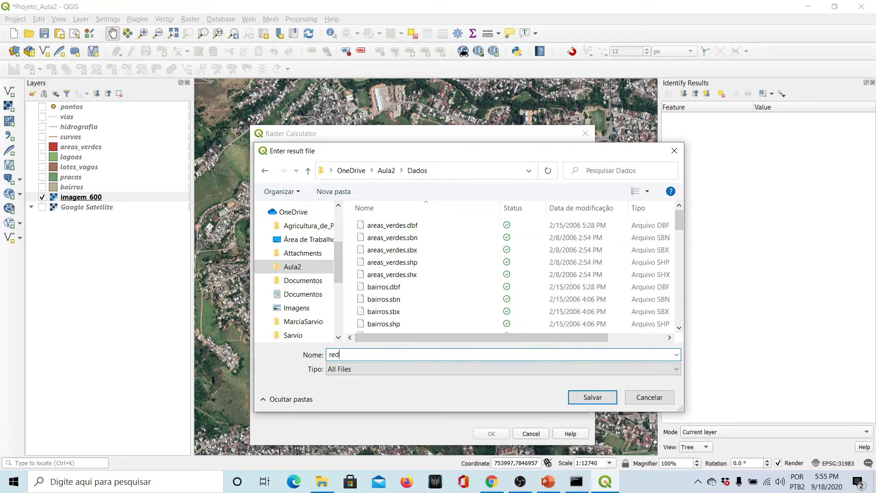
left_click(584, 399)
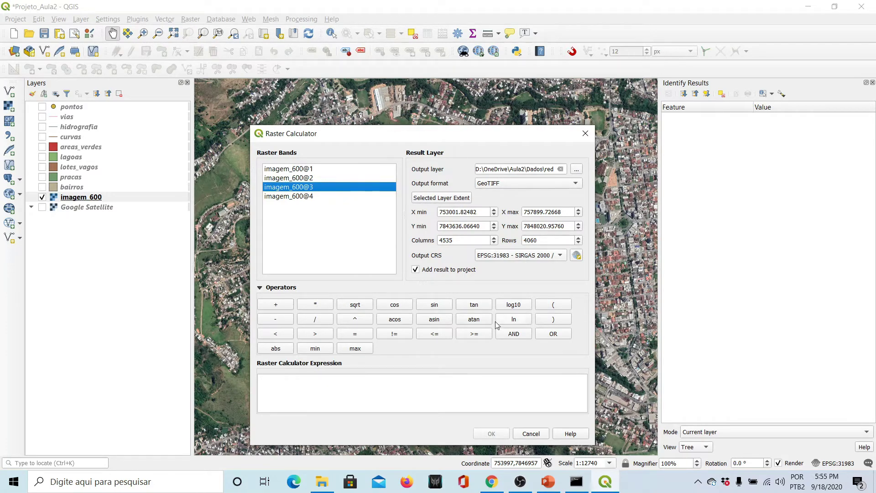
- Use "imagem_600@1" as the raster expression and run the calculation to extract the first band
double_click(303, 169)
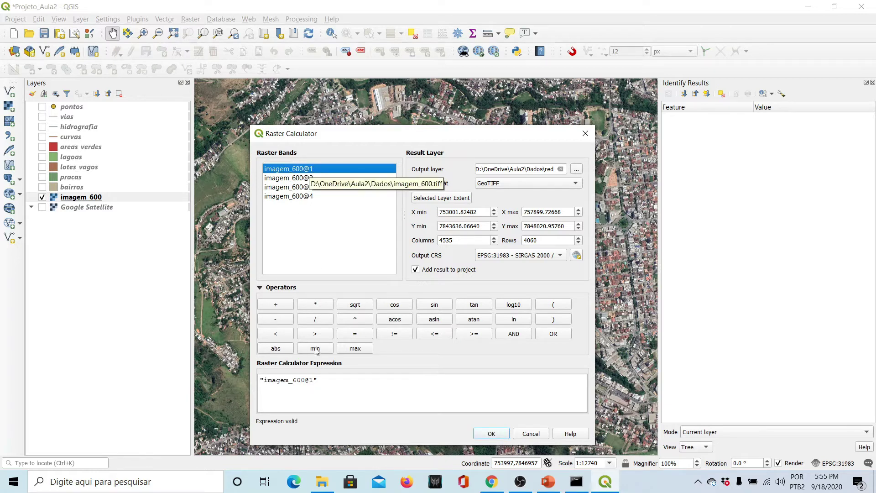
left_click_drag(325, 385, 256, 380)
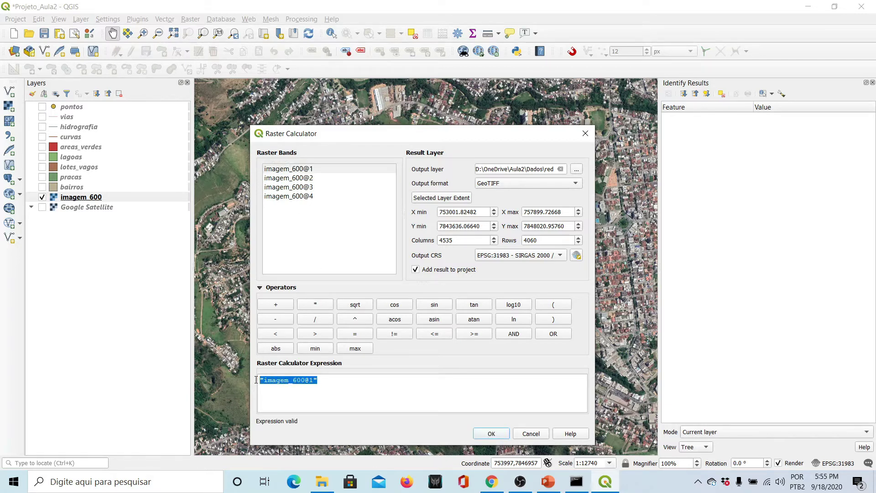
left_click(492, 433)
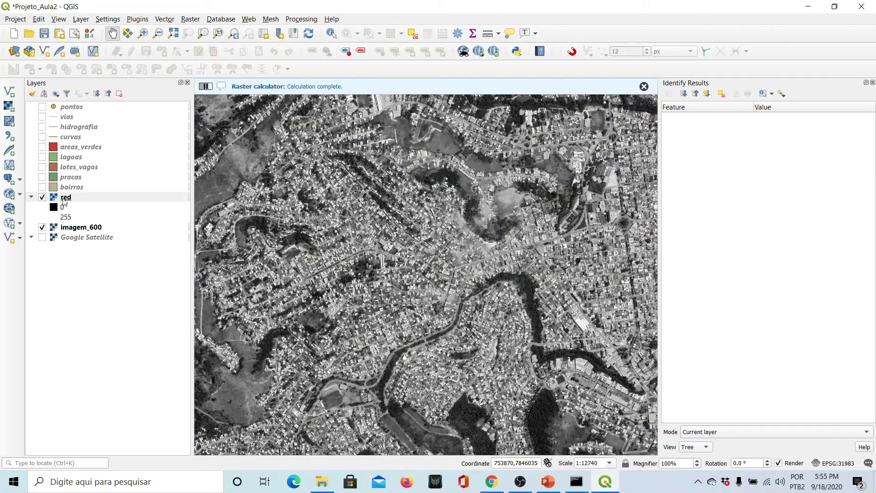
- Extract the second band with the raster expression "imagem_600@2", saving it as green in the Dados folder of Aula2, and collapse the result's legend
left_click(32, 197)
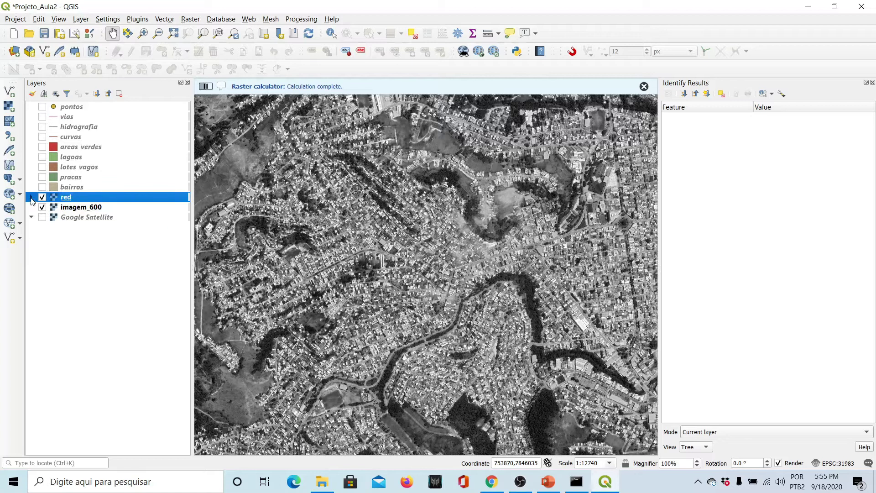
left_click(194, 22)
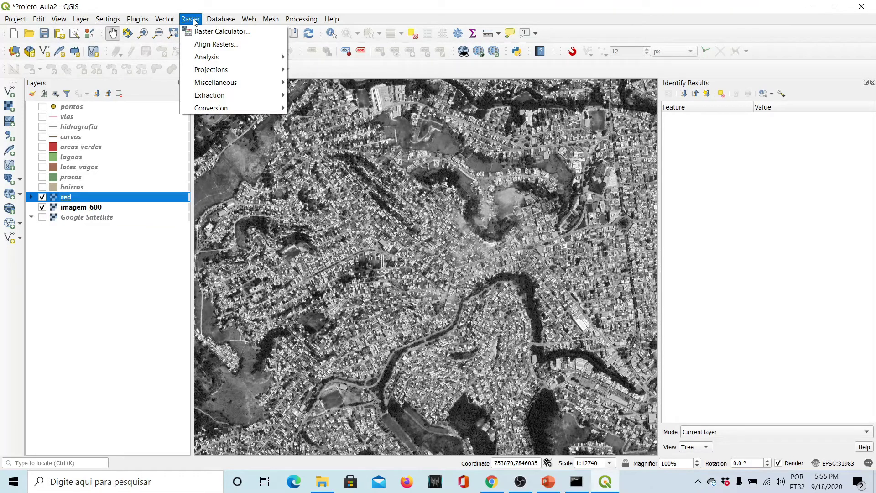
left_click(219, 31)
left_click(311, 179)
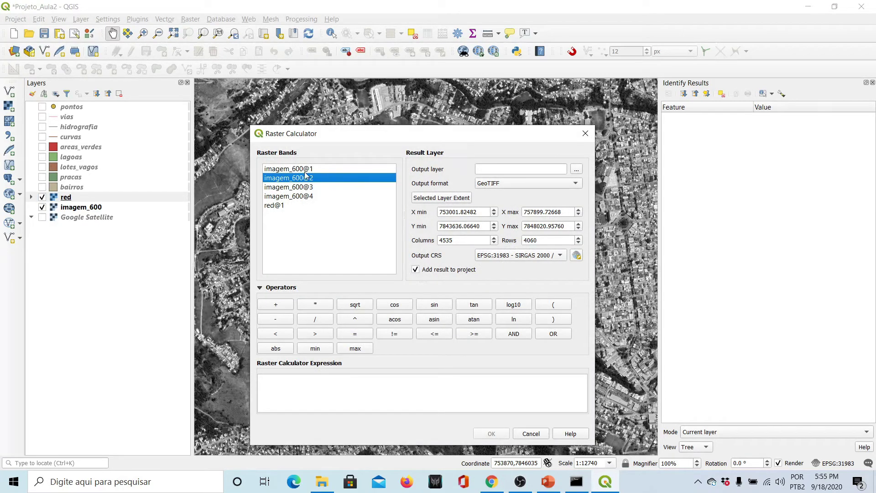
double_click(304, 178)
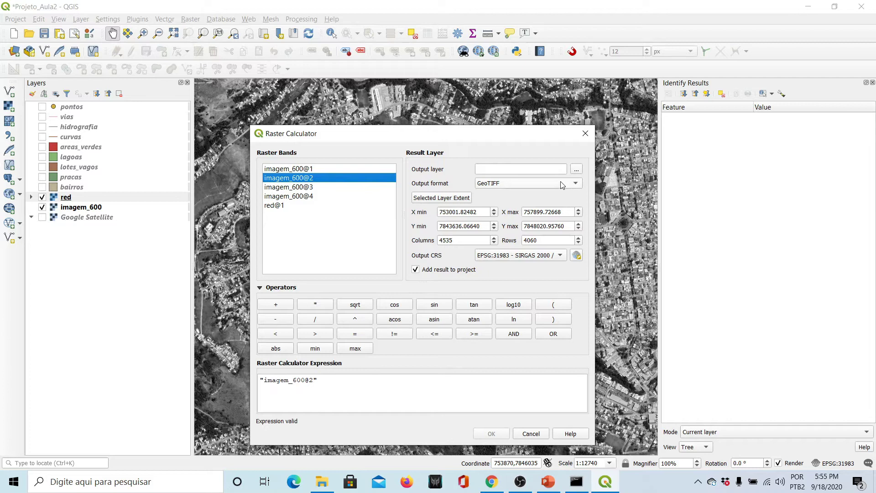
left_click(576, 169)
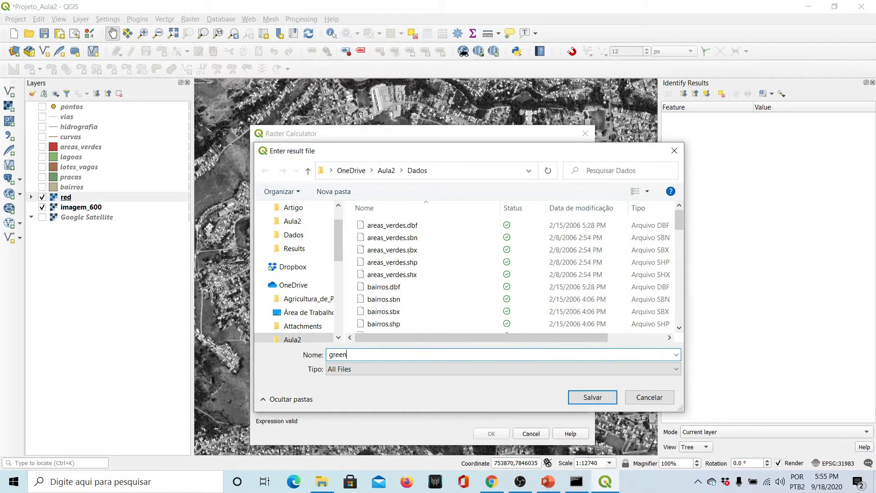
left_click(586, 401)
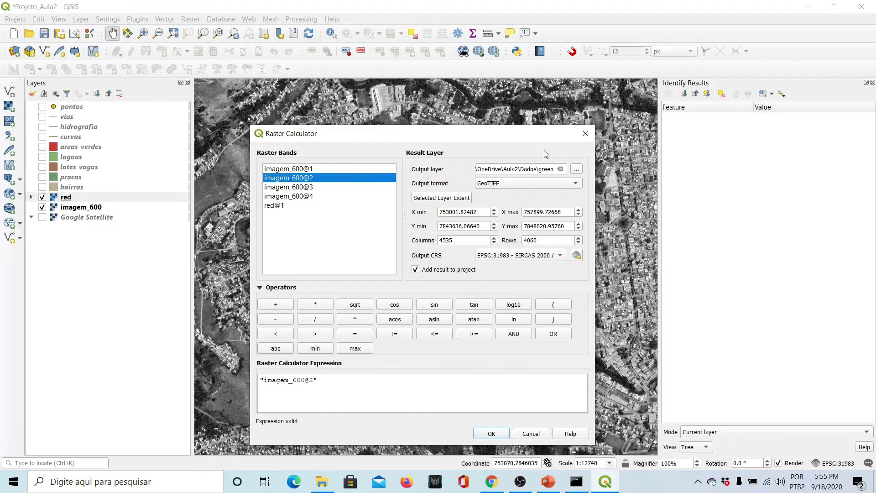
left_click(491, 434)
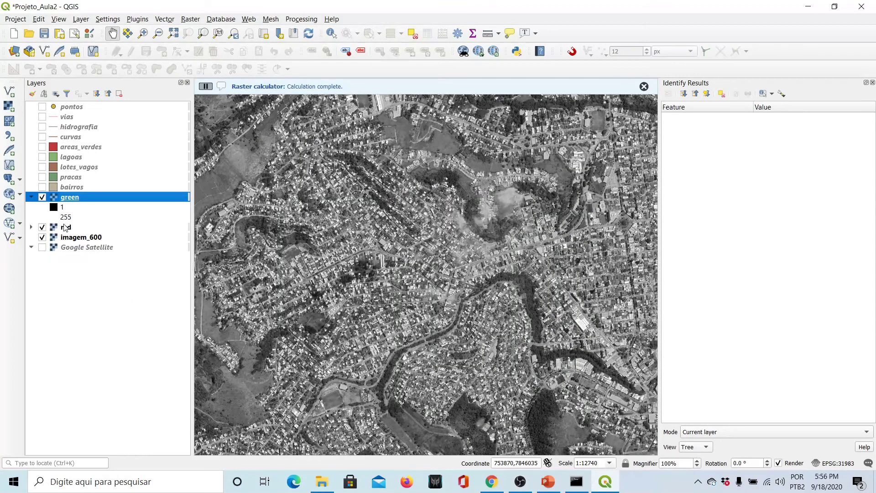
left_click(31, 199)
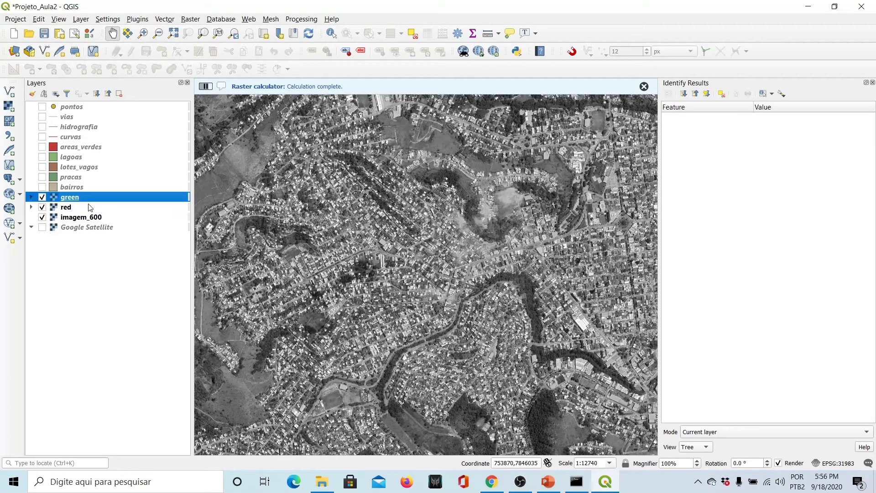
- Set up another raster calculation with the expression "imagem_600@3" and an output file named blue in the Dados folder of Aula2
left_click(191, 19)
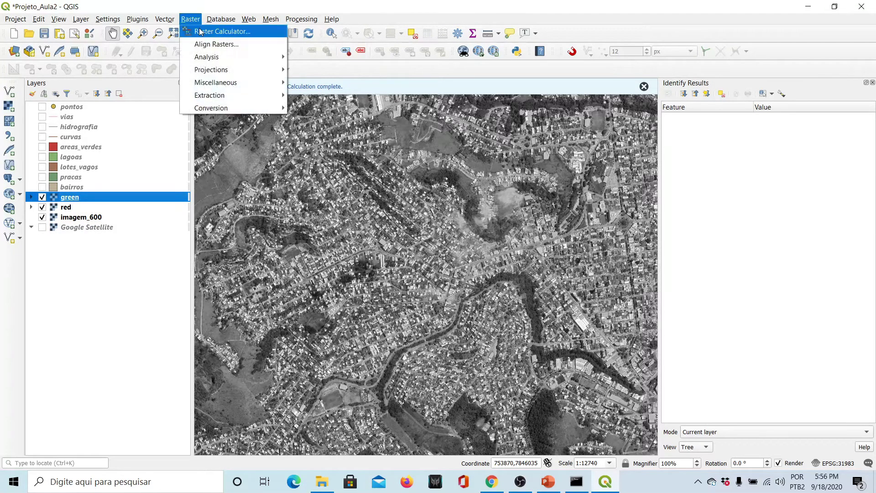
left_click(200, 30)
double_click(309, 197)
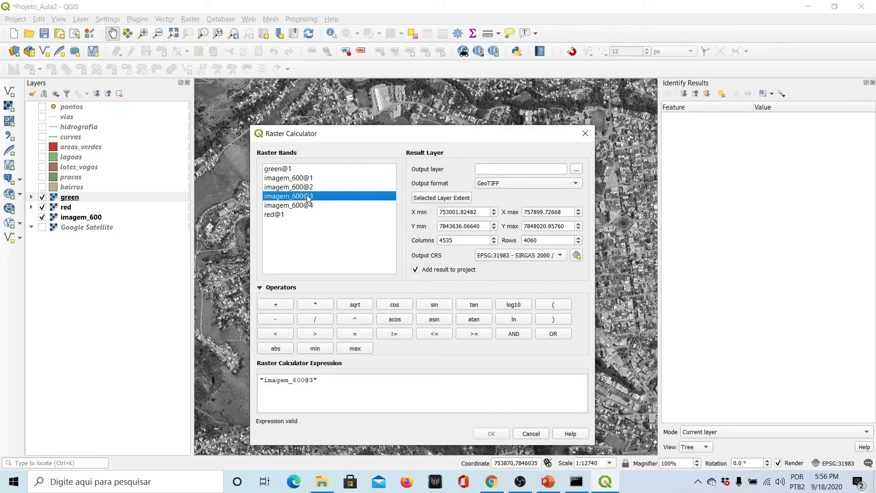
left_click(483, 169)
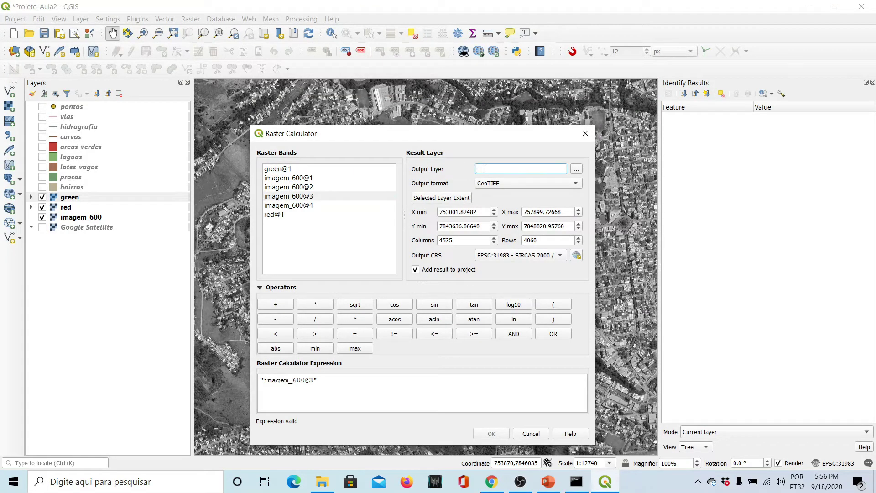
left_click(576, 171)
type("blue")
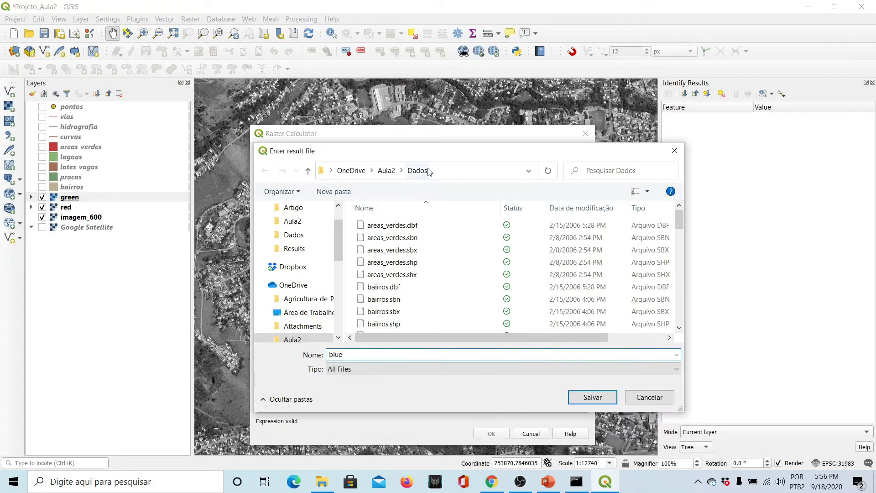
left_click(583, 399)
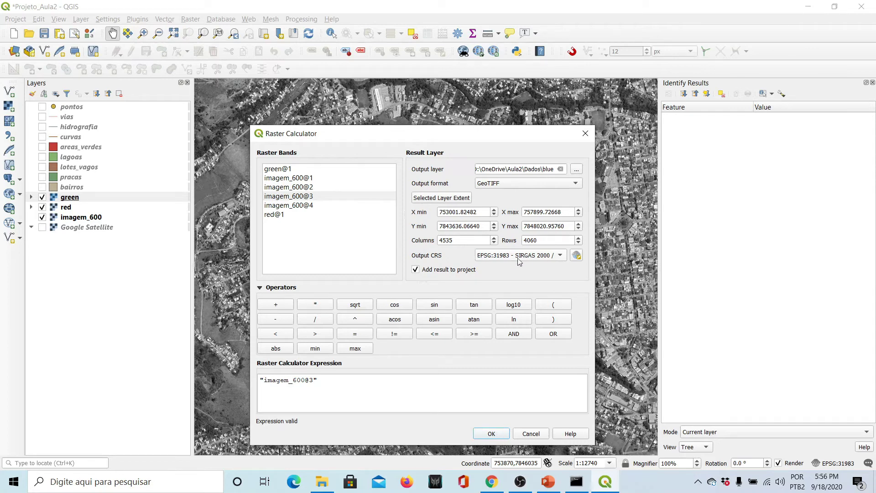
- Keep EPSG:31983 - SIRGAS 2000 / UTM zone 23S as the output CRS and run the calculation to extract the third band
left_click(566, 256)
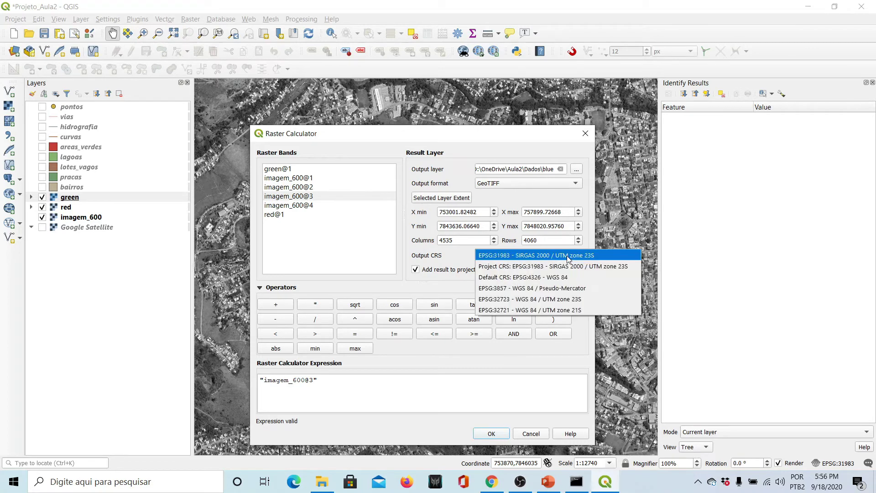
left_click(574, 258)
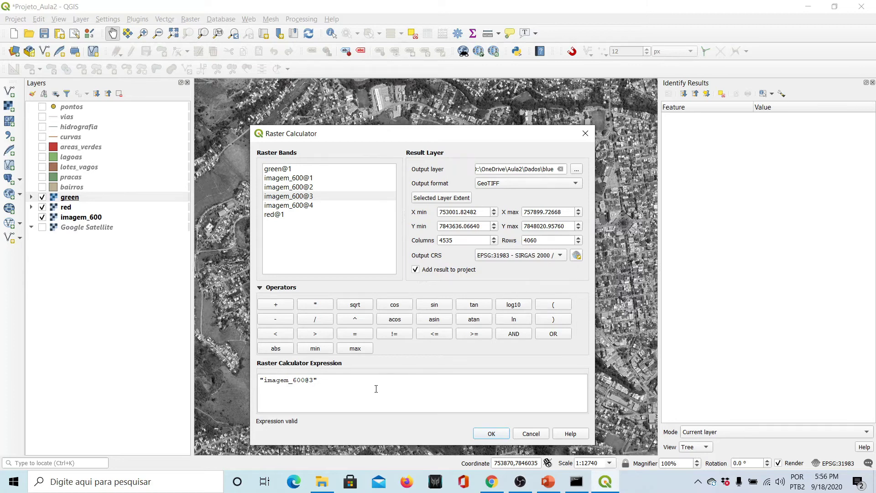
left_click(286, 173)
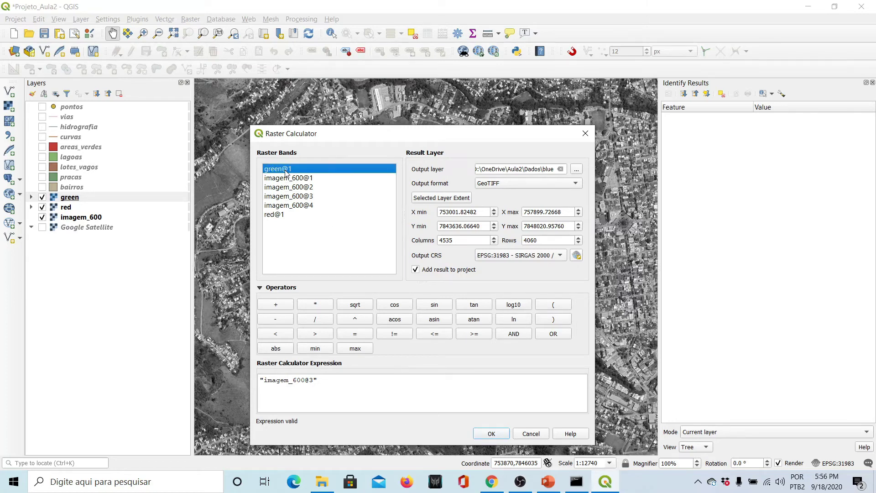
left_click(335, 375)
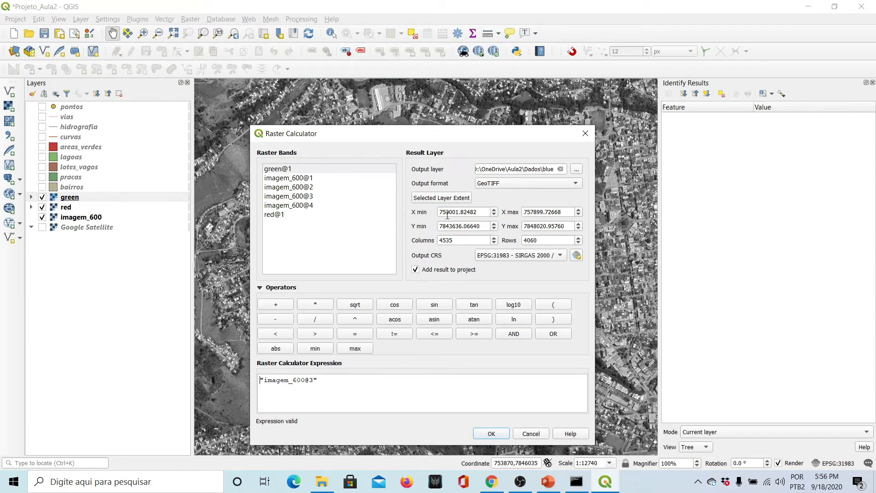
left_click(492, 434)
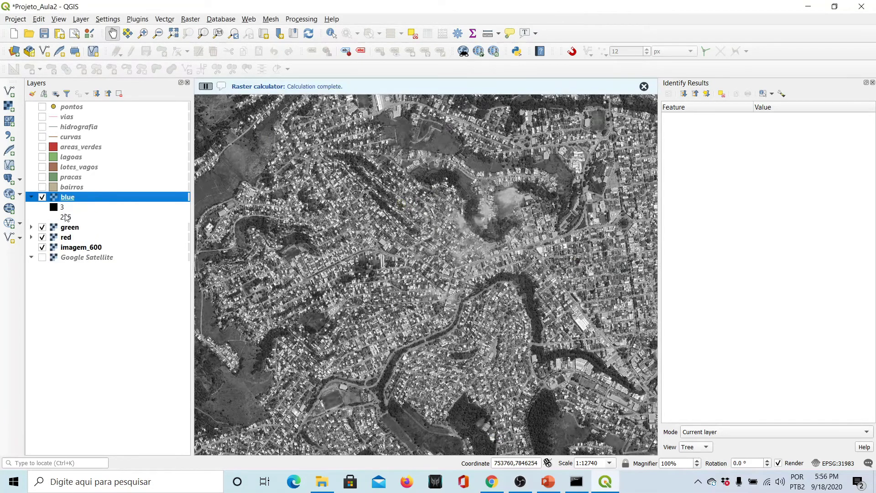
left_click(32, 198)
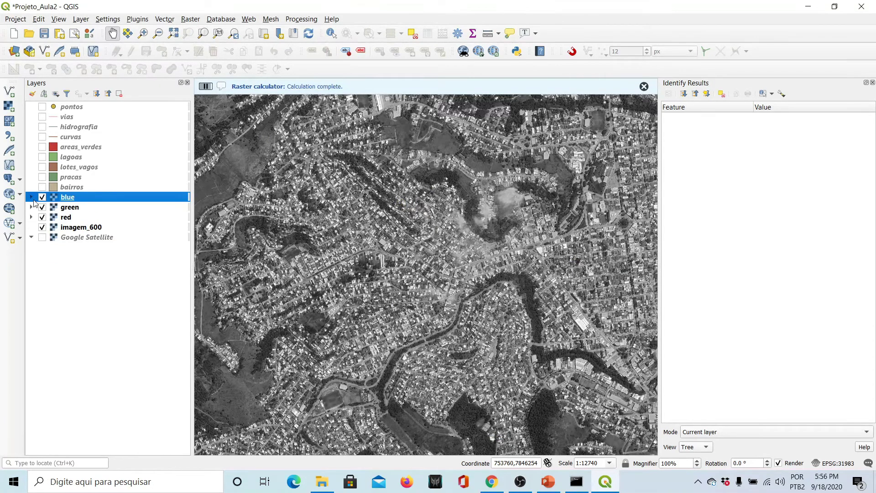
left_click(66, 217)
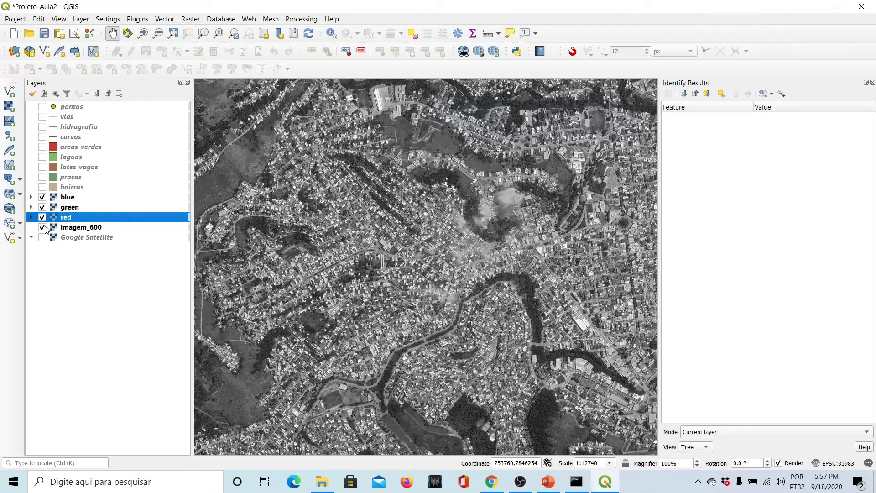
left_click(66, 198)
left_click(67, 208)
left_click(65, 218)
left_click(68, 199, "shift")
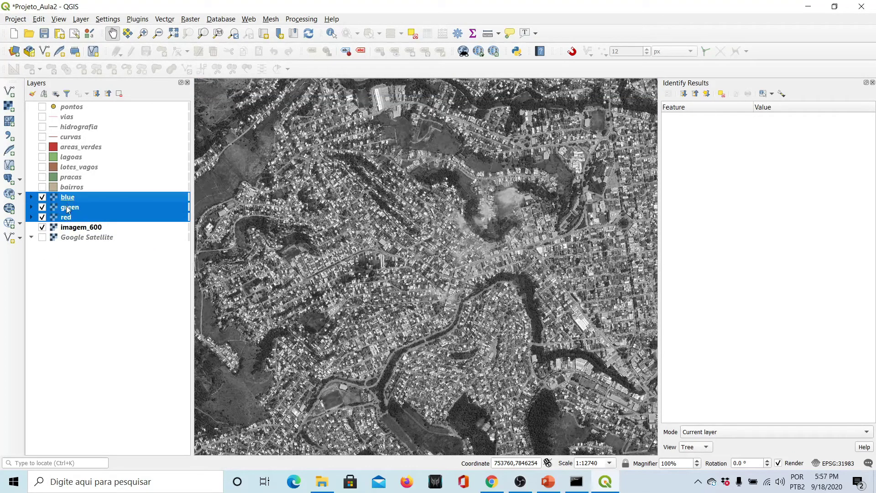
left_click(83, 248)
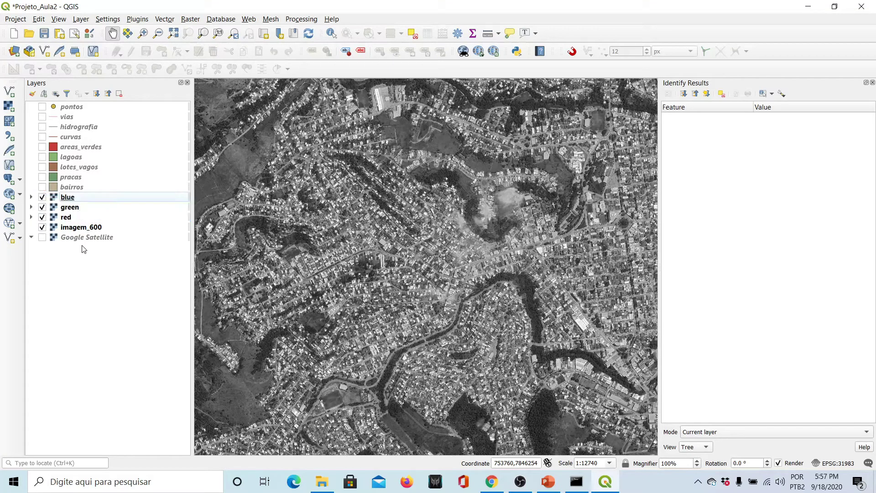
- Start a raster Merge with the red, green and blue layers as inputs, ordered red, green, blue
left_click(190, 19)
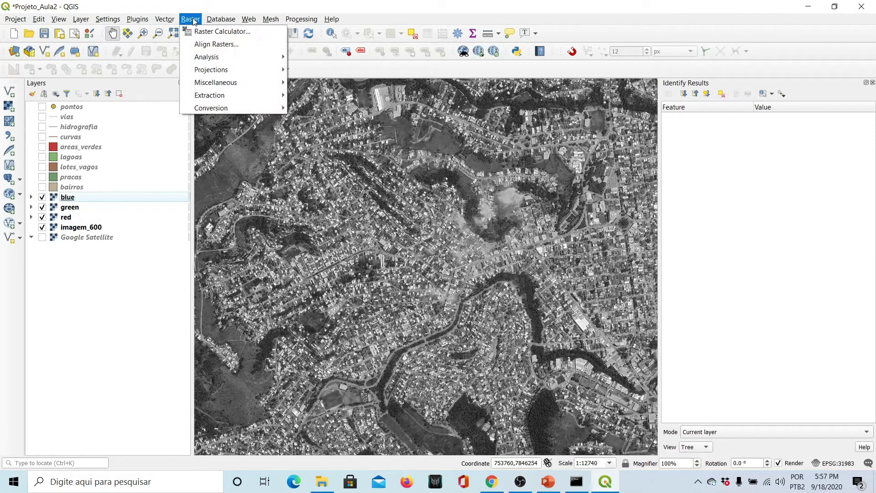
mouse_move(217, 96)
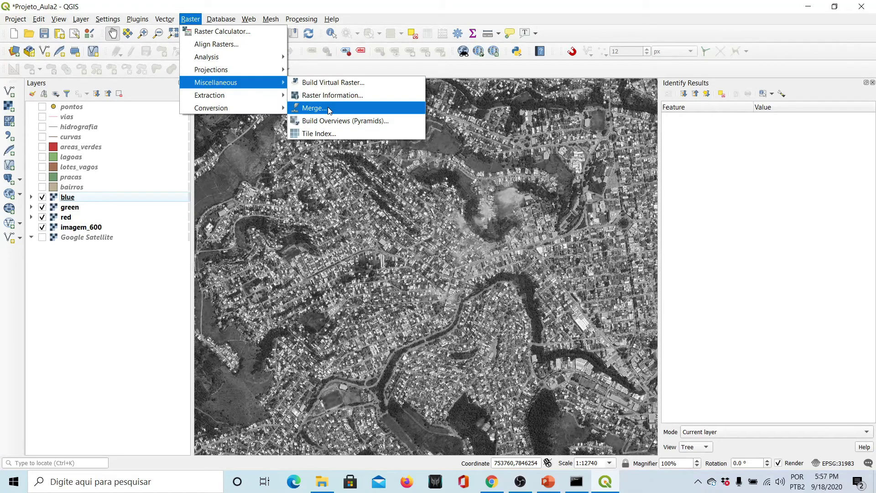
left_click(329, 110)
left_click(564, 92)
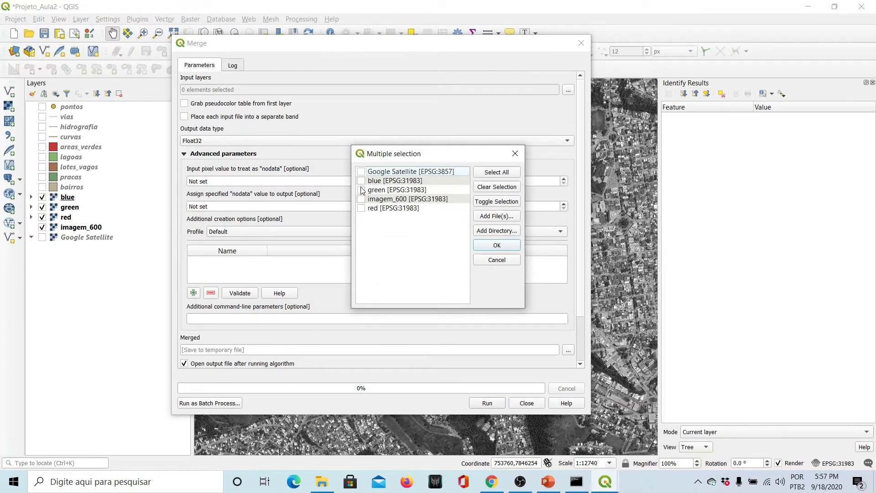
left_click(361, 208)
left_click(362, 191)
left_click(361, 182)
left_click_drag(381, 208, 378, 191)
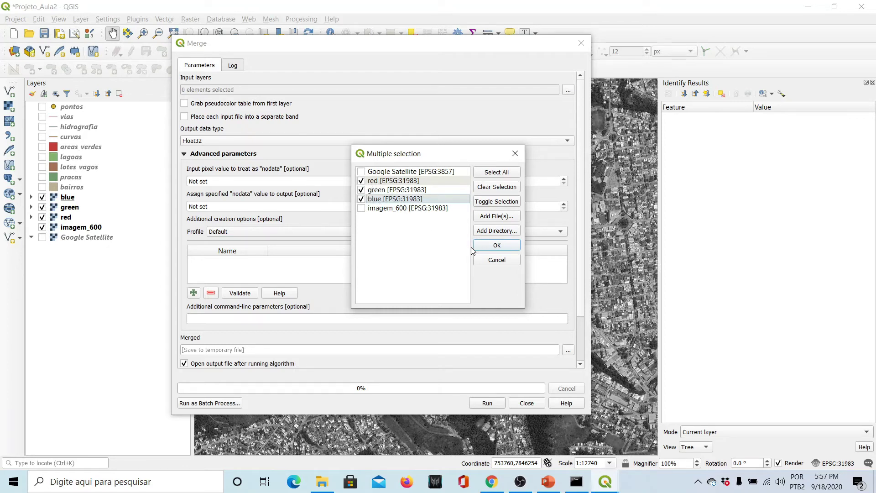
left_click(490, 246)
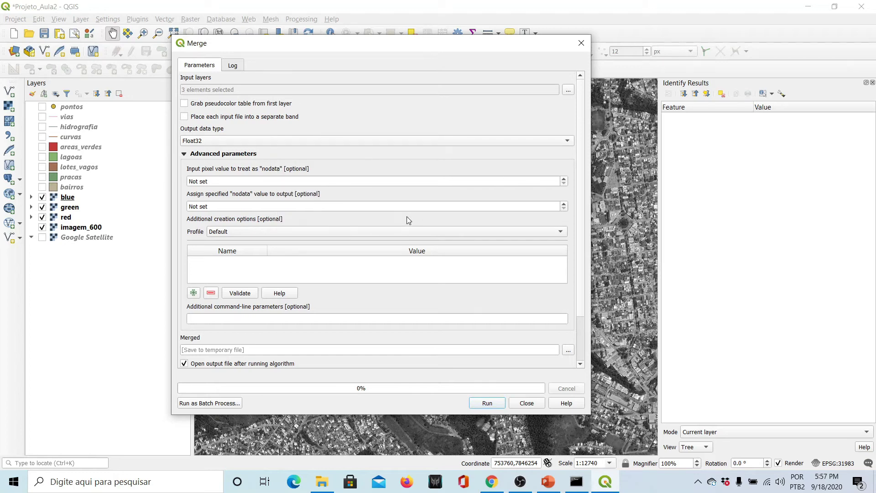
- Place each input file into a separate band and run the merge to a temporary file with Float32 output
scroll(579, 210, "down", 2)
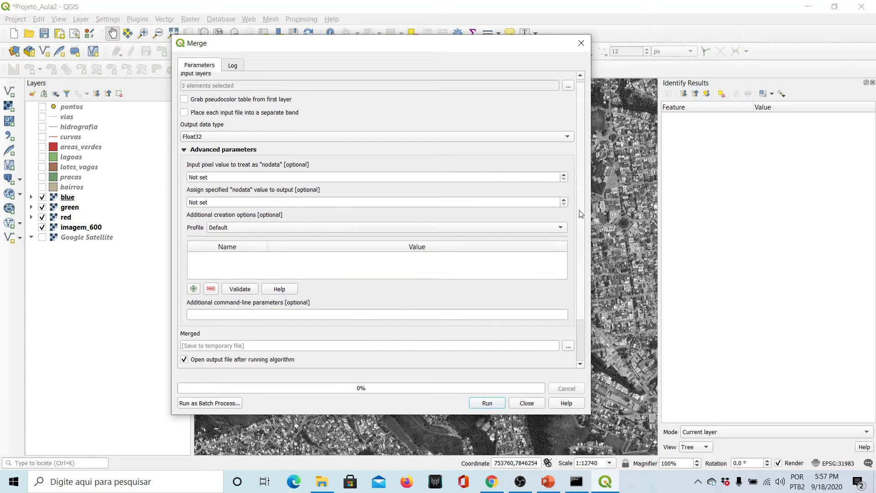
scroll(579, 212, "up", 2)
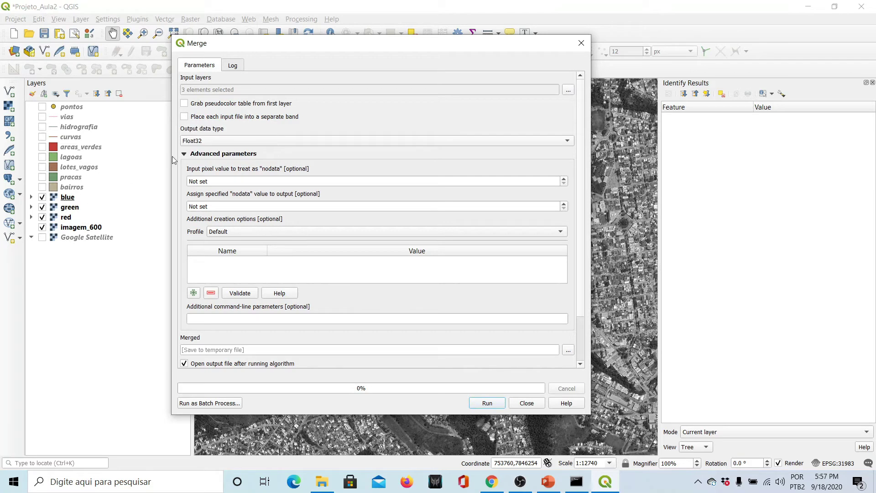
left_click(184, 117)
scroll(580, 160, "down", 3)
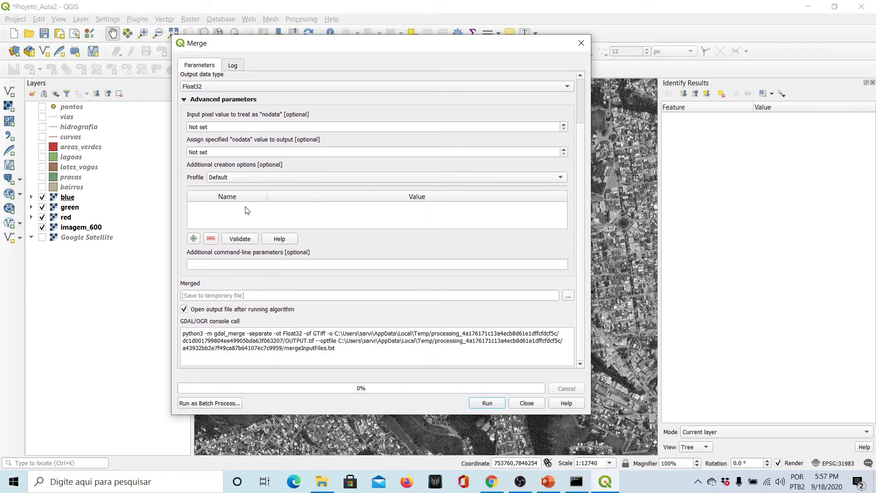
left_click(478, 404)
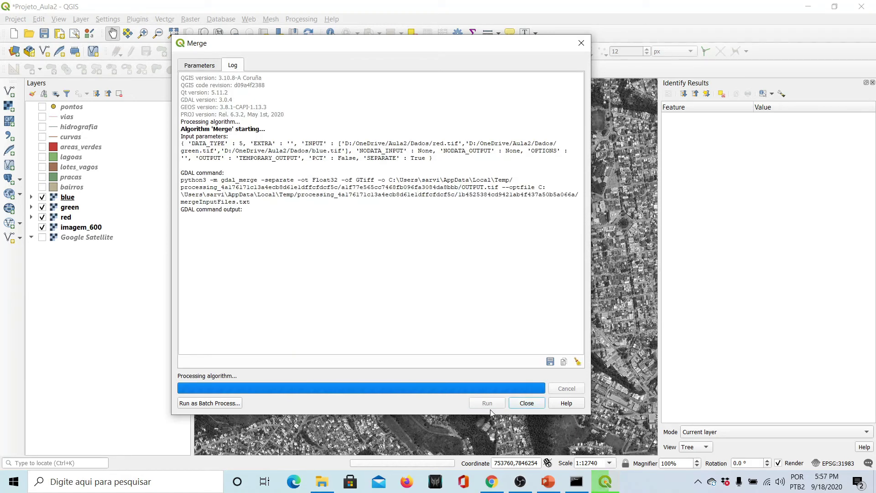
- Hide the blue, green, red and imagem_600 layers so only the merged OUTPUT raster is displayed
mouse_move(78, 198)
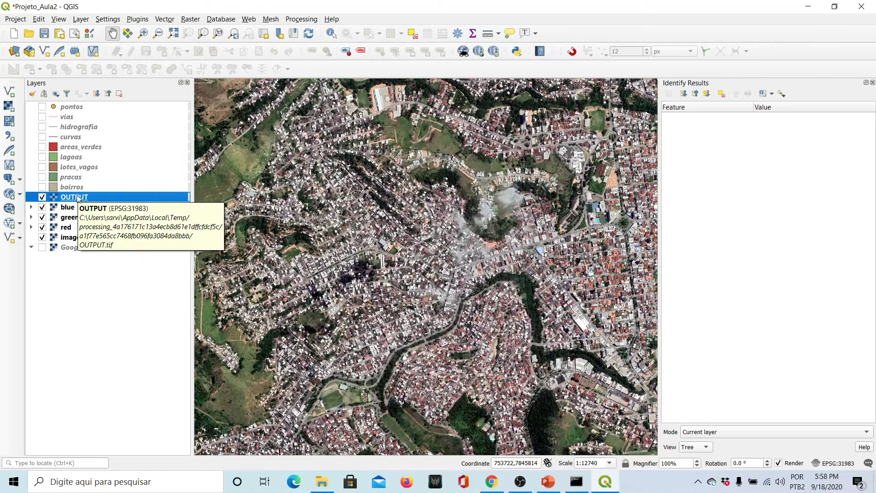
left_click(42, 207)
left_click(42, 217)
left_click(42, 227)
left_click(42, 237)
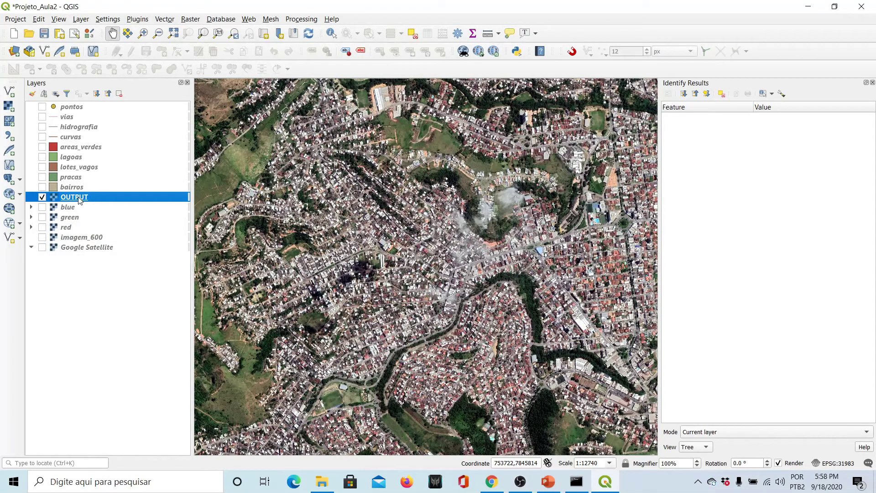
- Review the OUTPUT layer's multiband color symbology, keeping Band 1 as red, Band 2 as green and Band 3 as blue
double_click(79, 198)
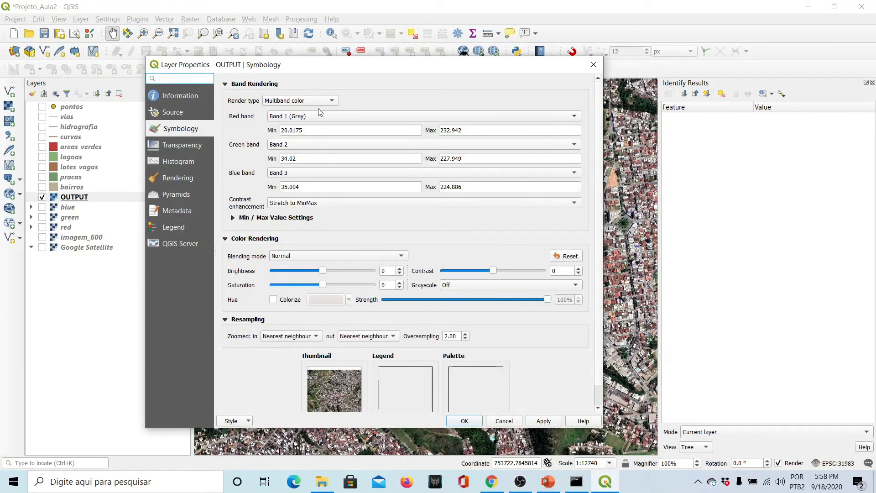
left_click(311, 112)
left_click(312, 118)
left_click(292, 145)
left_click(292, 146)
left_click(285, 145)
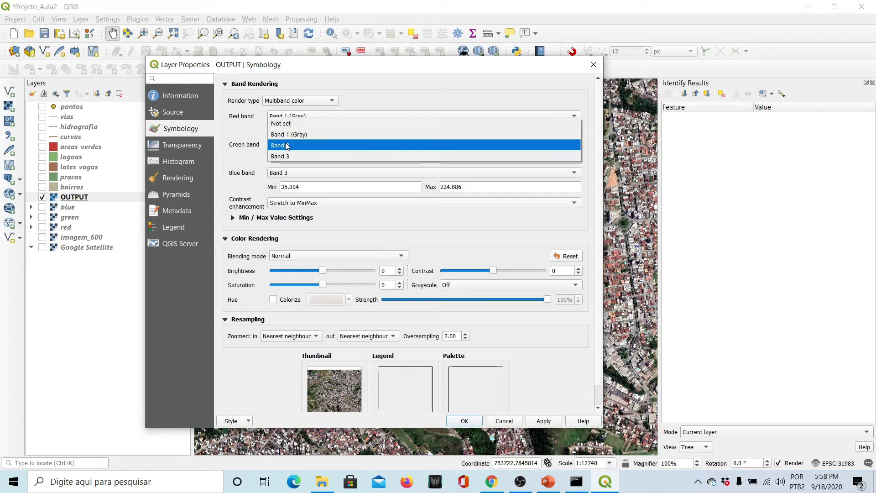
left_click(278, 150)
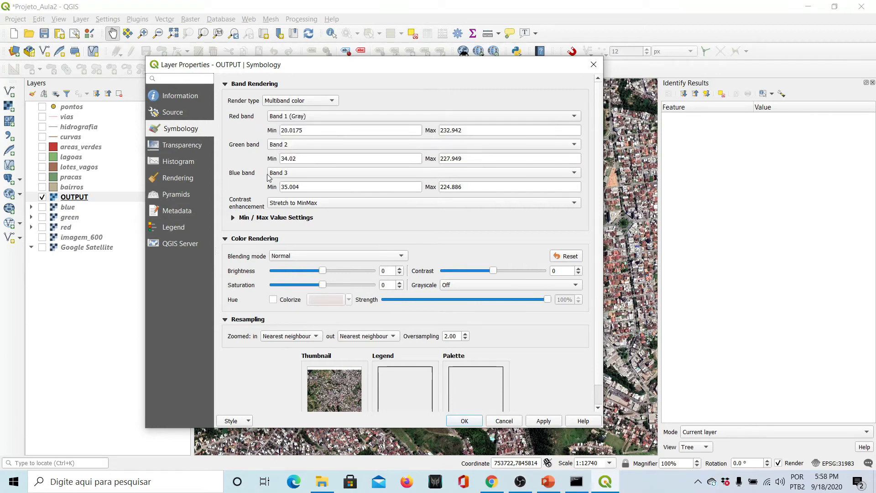
left_click(294, 173)
left_click(290, 172)
left_click(463, 420)
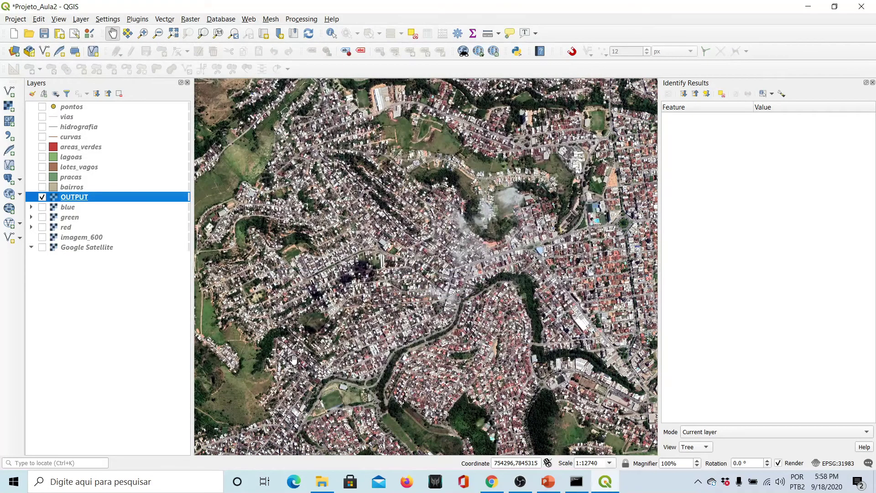
- Identify the three band values of OUTPUT at several dark shaded pixels and a bright roof pixel
scroll(319, 274, "up", 2)
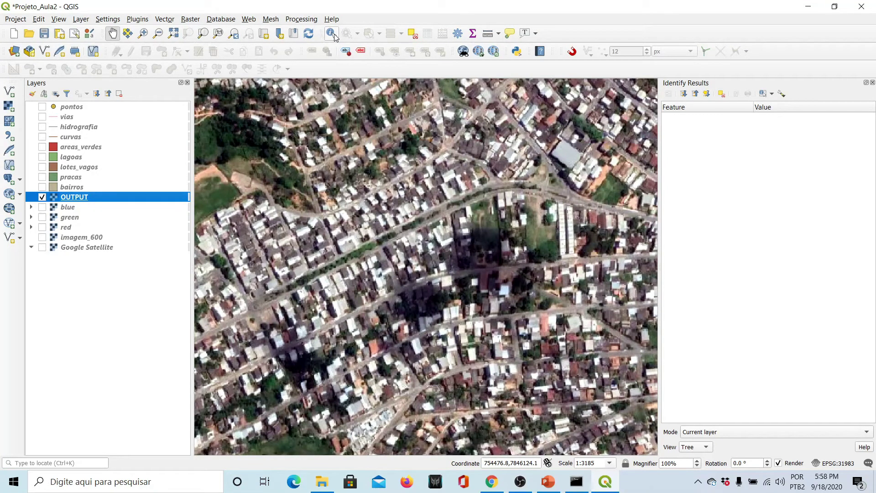
left_click(333, 34)
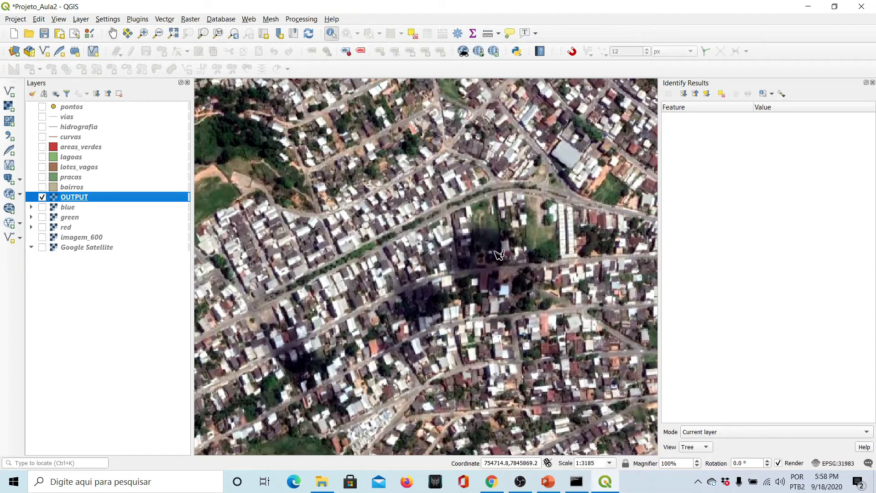
scroll(493, 254, "up", 1)
left_click(474, 241)
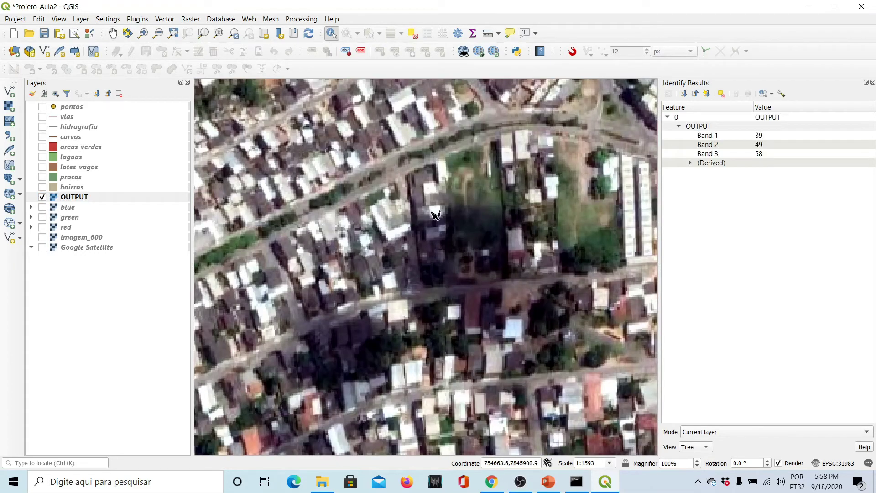
scroll(491, 247, "up", 2)
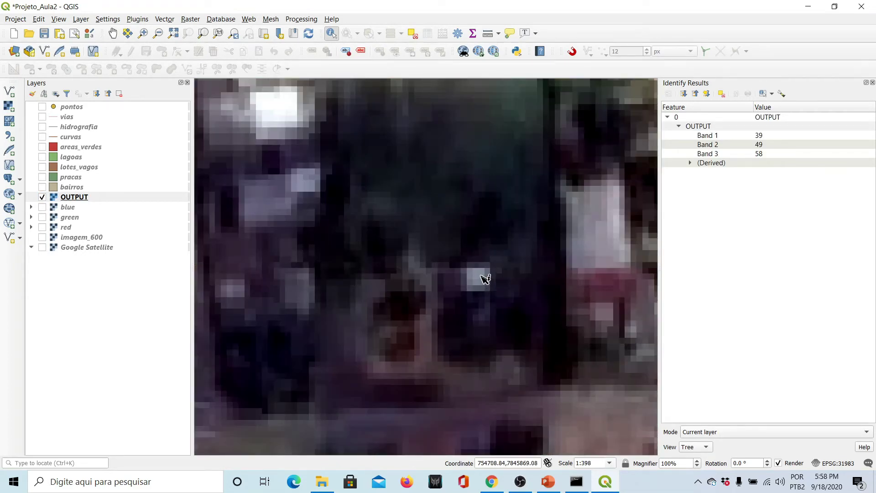
left_click(283, 108)
scroll(399, 166, "down", 3)
scroll(348, 231, "up", 1)
scroll(332, 251, "up", 4)
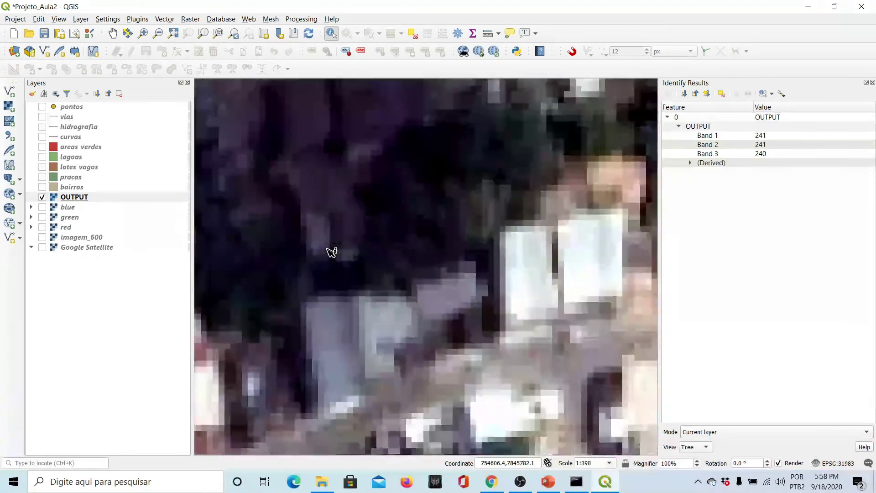
left_click(303, 376)
scroll(529, 194, "down", 9)
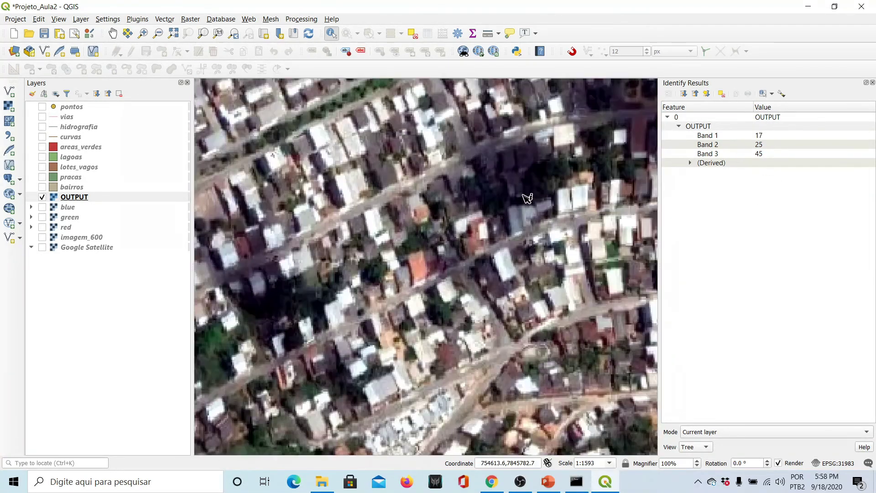
scroll(361, 234, "up", 1)
left_click_drag(347, 245, 375, 242)
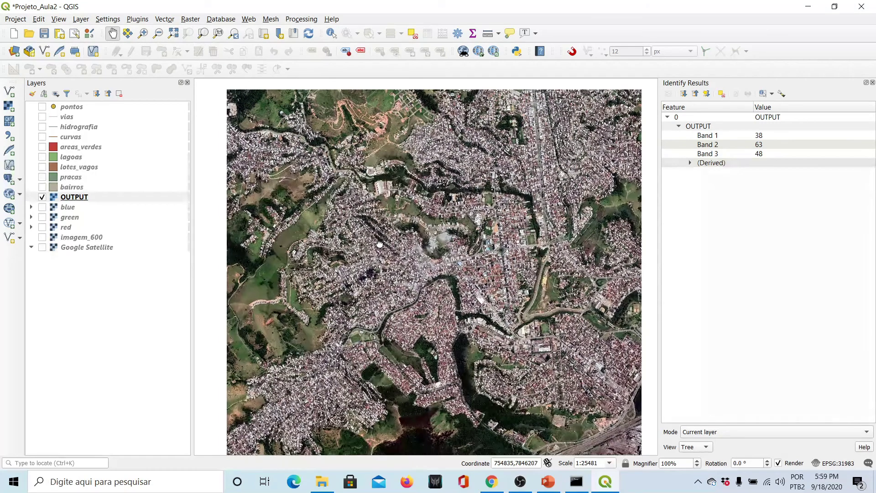
- Remove the merged OUTPUT layer from the project
left_click(74, 197)
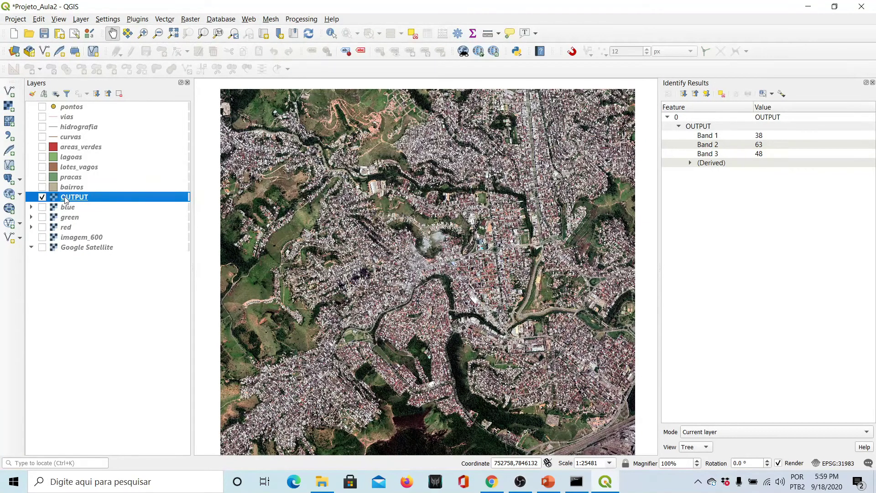
right_click(79, 201)
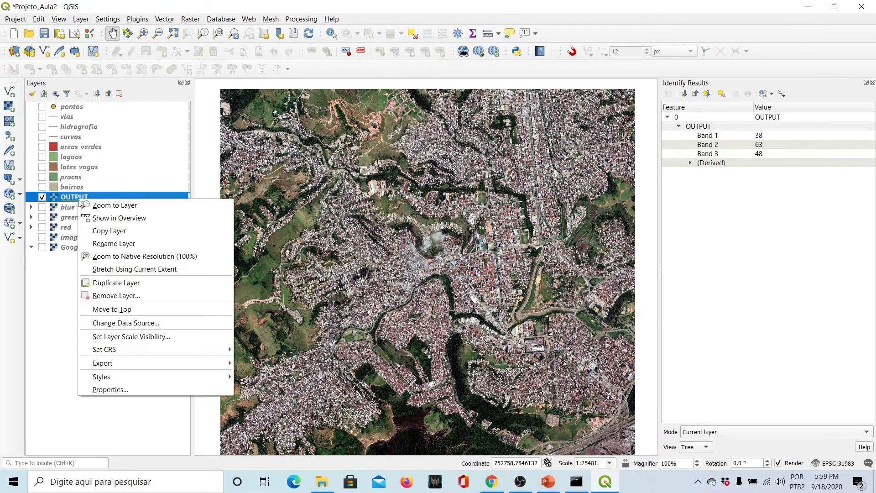
left_click(64, 247)
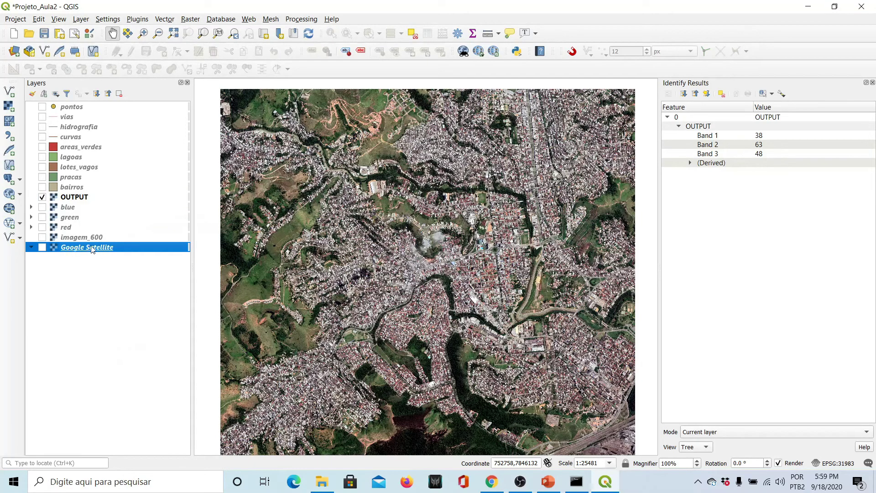
left_click(90, 241)
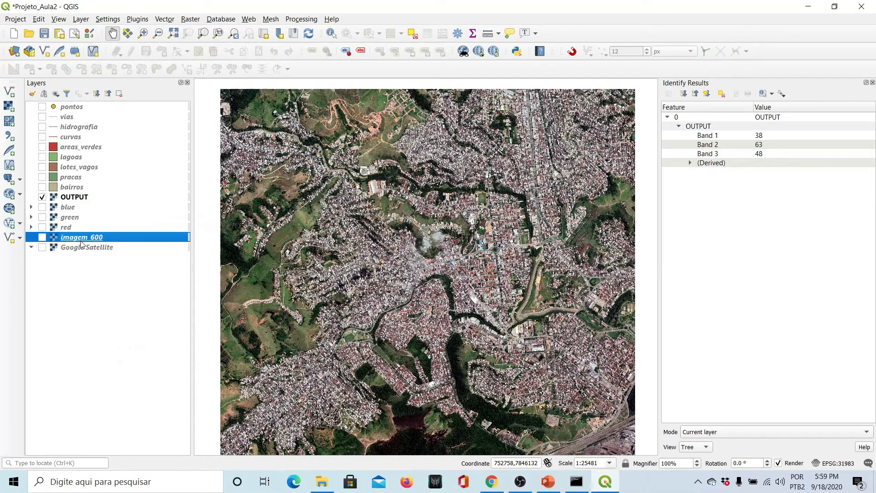
right_click(79, 197)
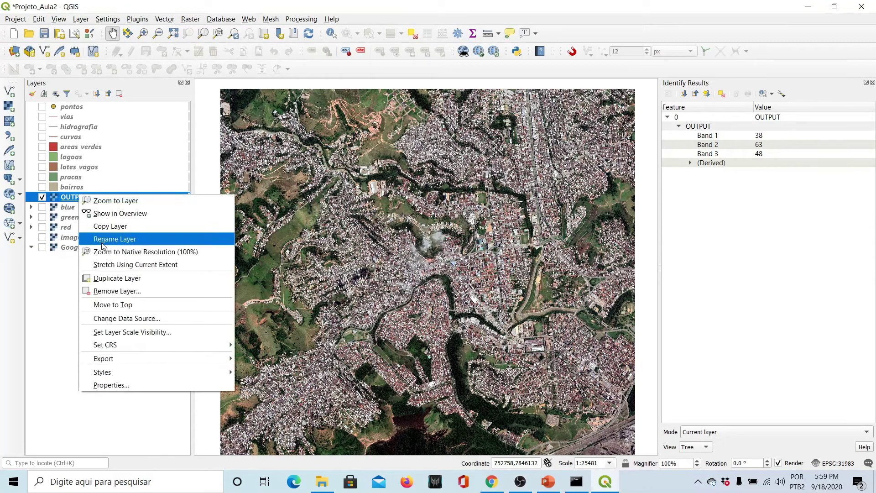
left_click(110, 292)
left_click(431, 254)
left_click(78, 227)
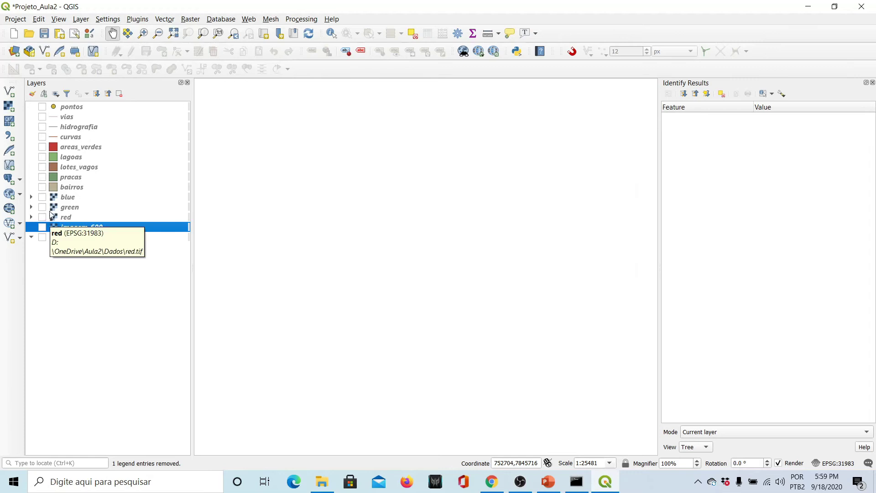
- Display the blue layer and identify its pixel values at several spots around the dark vegetation patch
left_click(42, 197)
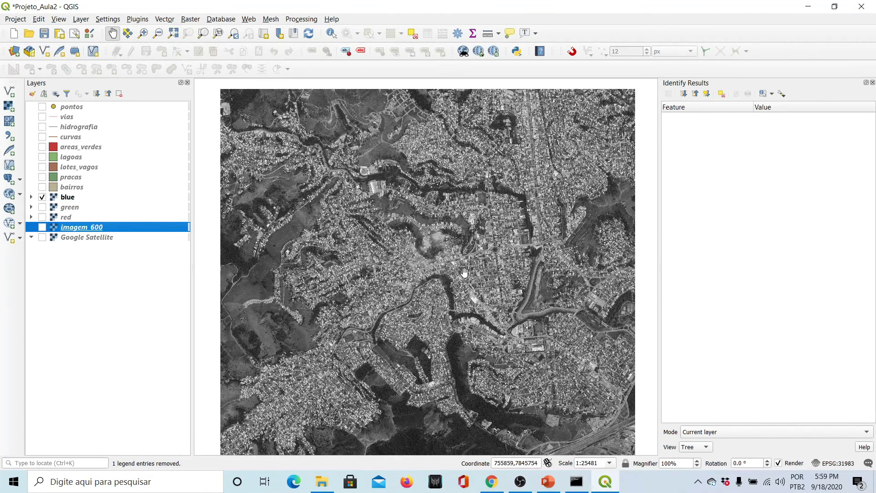
left_click(67, 199)
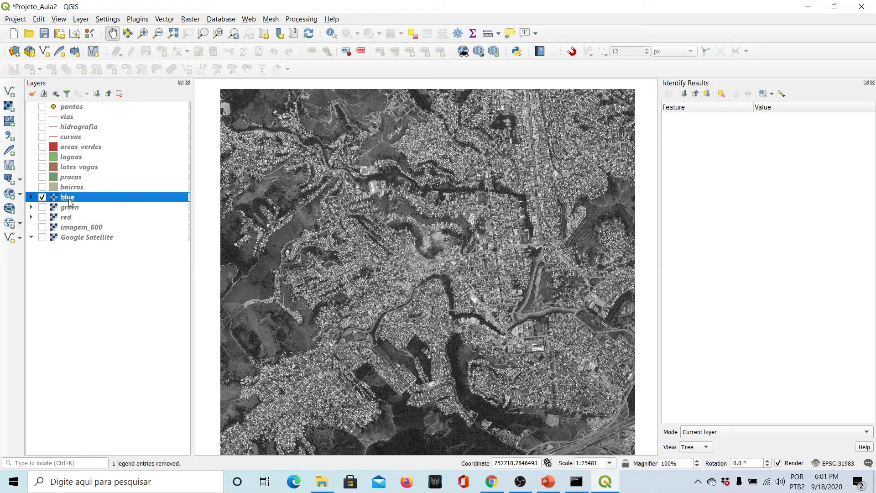
scroll(500, 234, "up", 4)
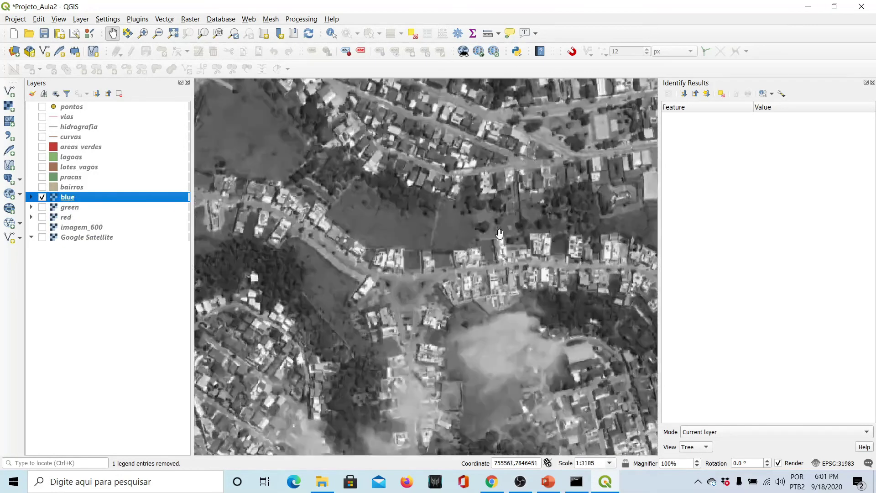
scroll(499, 233, "up", 1)
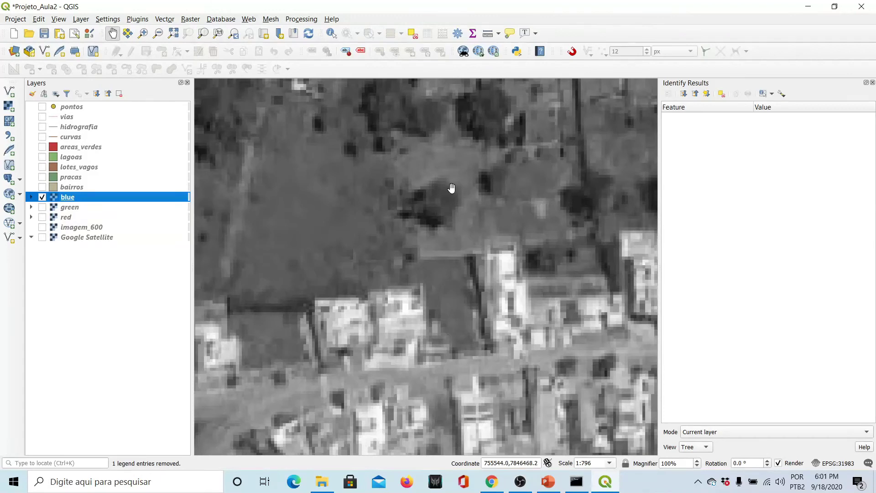
scroll(451, 188, "up", 2)
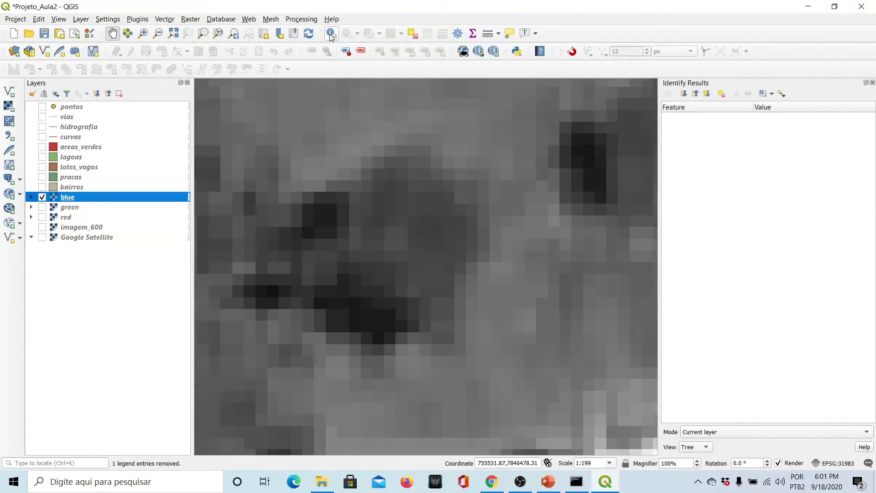
left_click(330, 34)
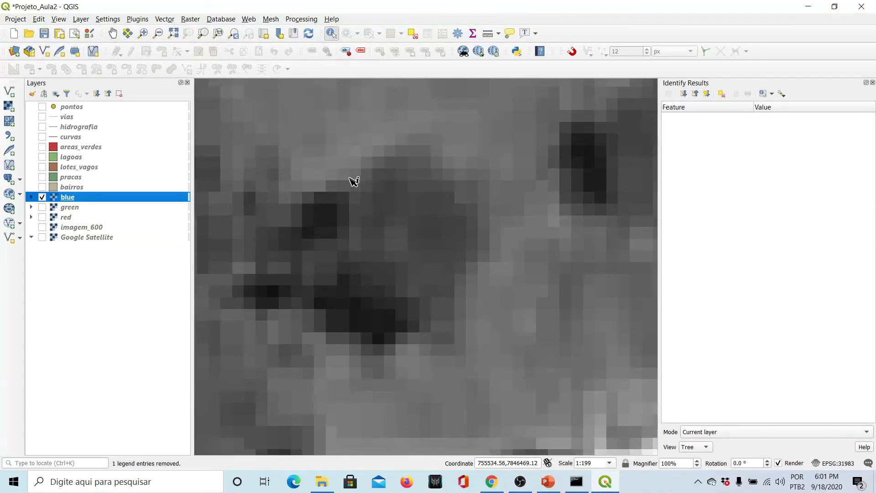
left_click(349, 200)
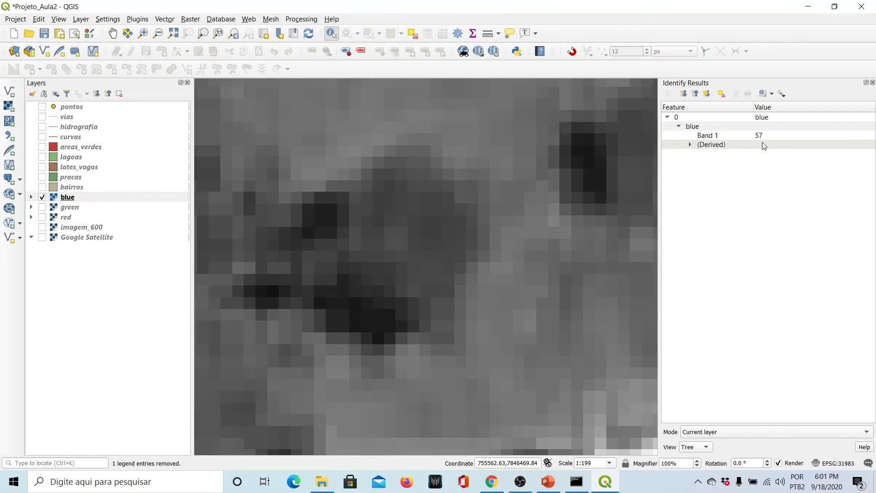
left_click(520, 182)
left_click(520, 246)
- Identify pixel values of the green layer and of the red layer in the same area
left_click(66, 208)
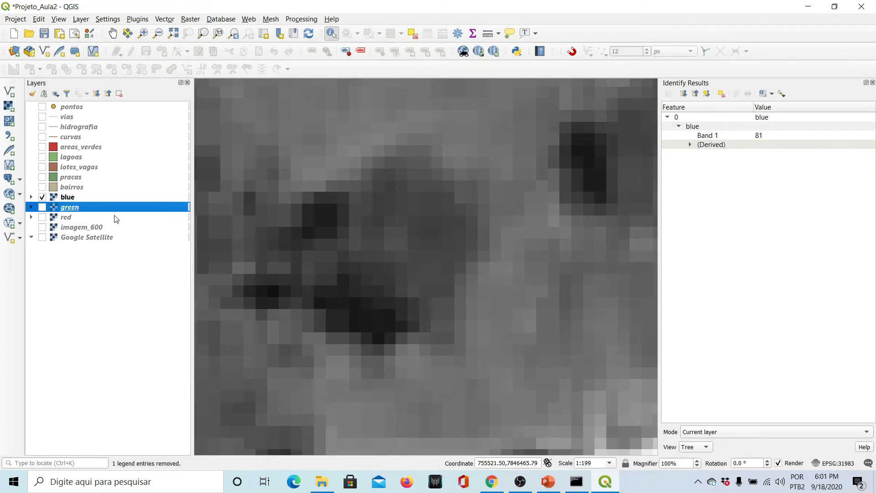
left_click(329, 217)
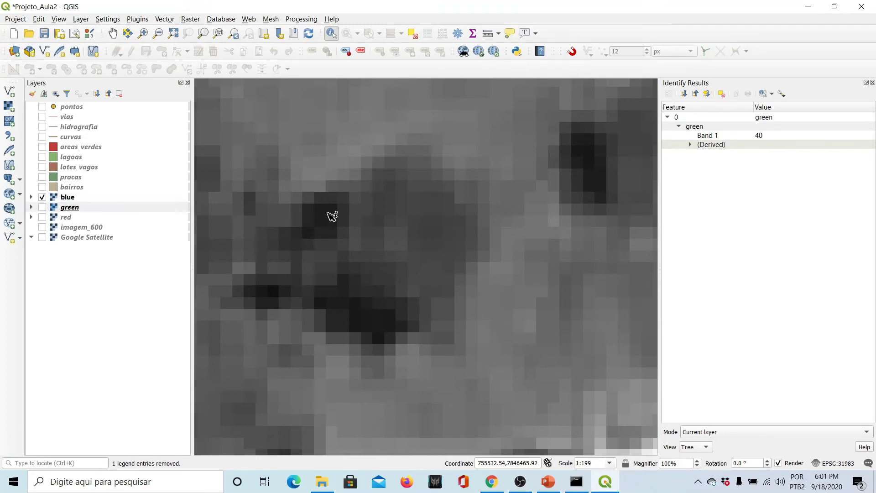
left_click(451, 183)
left_click(43, 218)
left_click(66, 217)
left_click(440, 224)
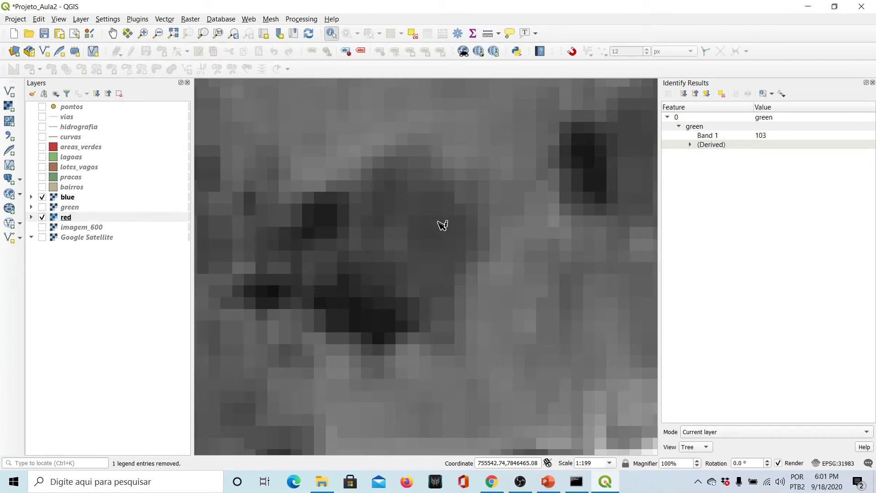
- Select the blue layer and hide the green and red layers so only blue is displayed
left_click(42, 217)
left_click(44, 207)
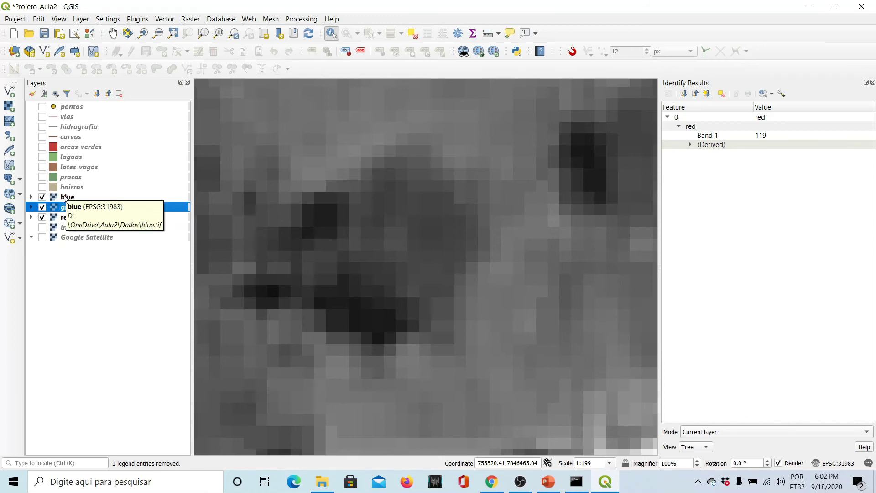
left_click(66, 197)
scroll(397, 230, "down", 5)
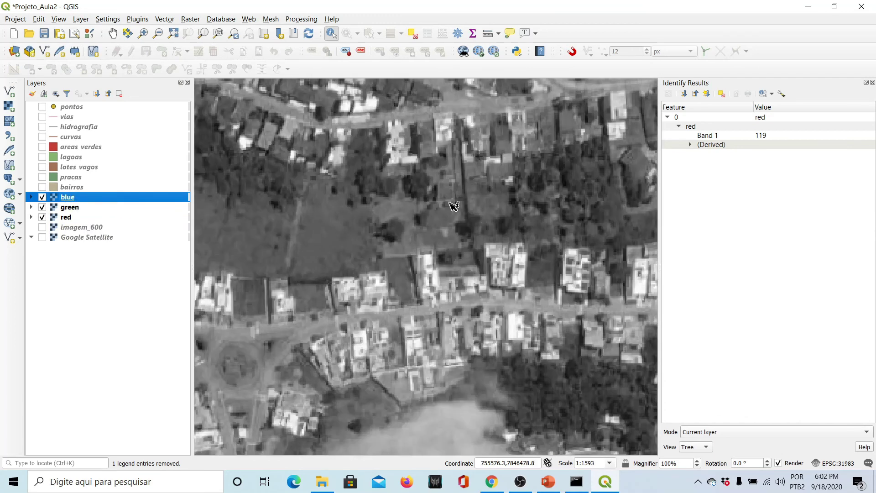
left_click(42, 207)
left_click(42, 217)
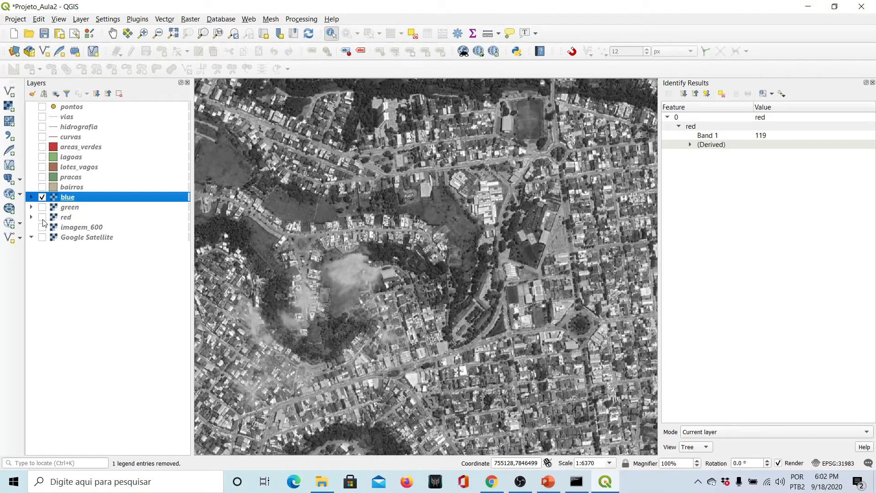
- Try the Multiband color render type in the blue layer's symbology and check the bands offered for red, green and blue
double_click(65, 197)
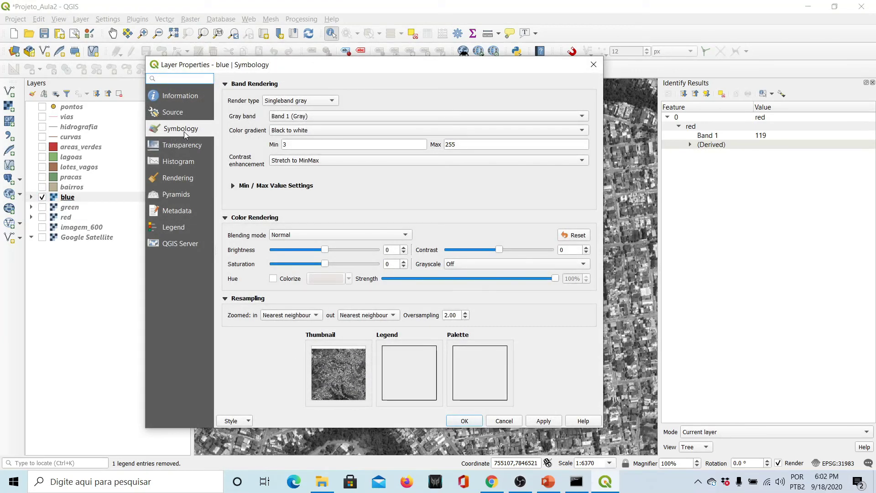
left_click(321, 101)
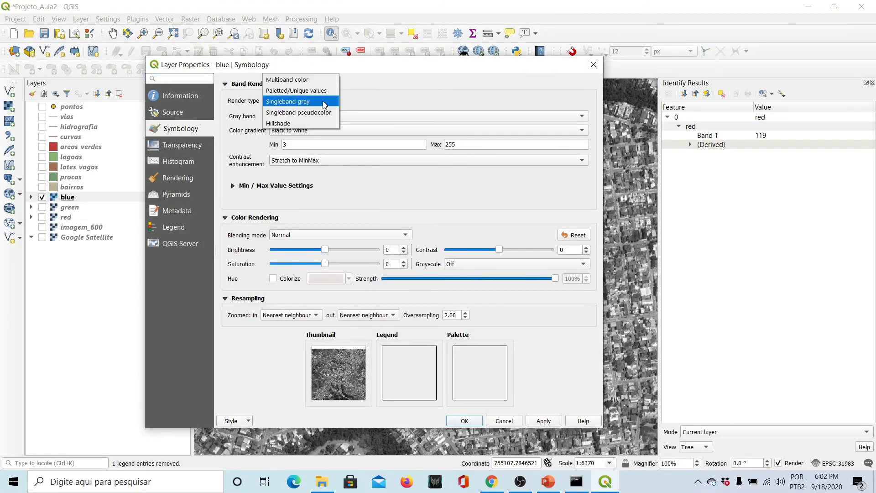
left_click(314, 79)
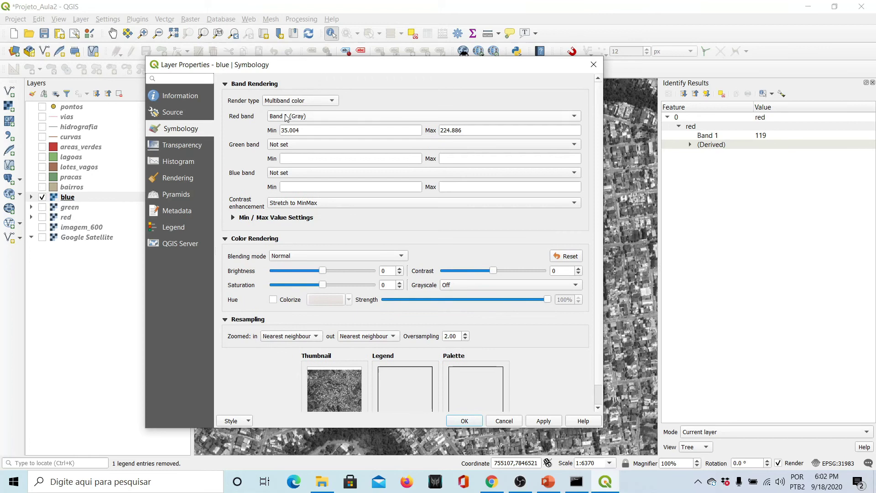
left_click(292, 144)
left_click(290, 144)
left_click(288, 174)
left_click(288, 178)
left_click(300, 117)
left_click(299, 118)
- Set the blue layer's render type to Singleband pseudocolor and review its minimum, maximum and Min / Max Value Settings
left_click(302, 105)
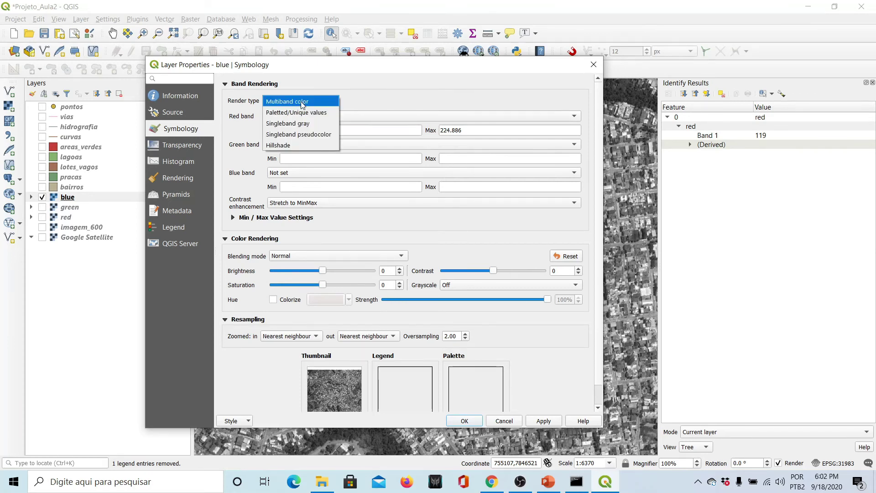
left_click(319, 135)
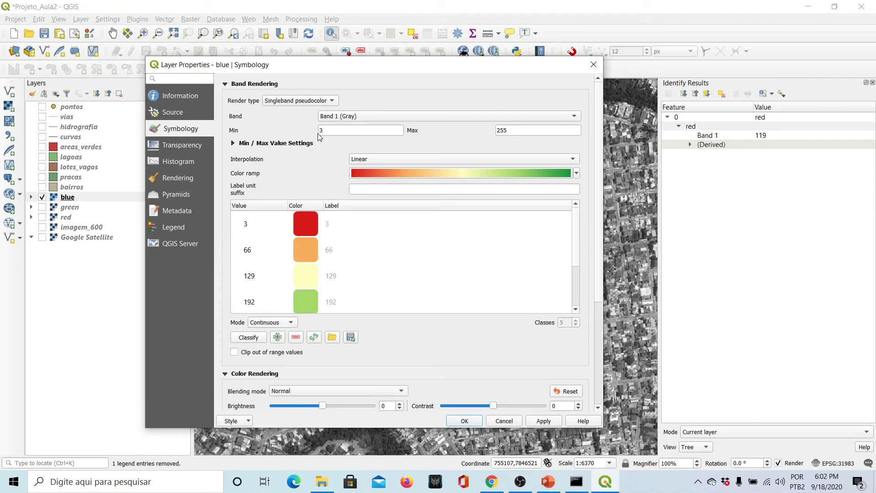
left_click_drag(326, 131, 314, 135)
left_click_drag(519, 131, 487, 132)
left_click(232, 144)
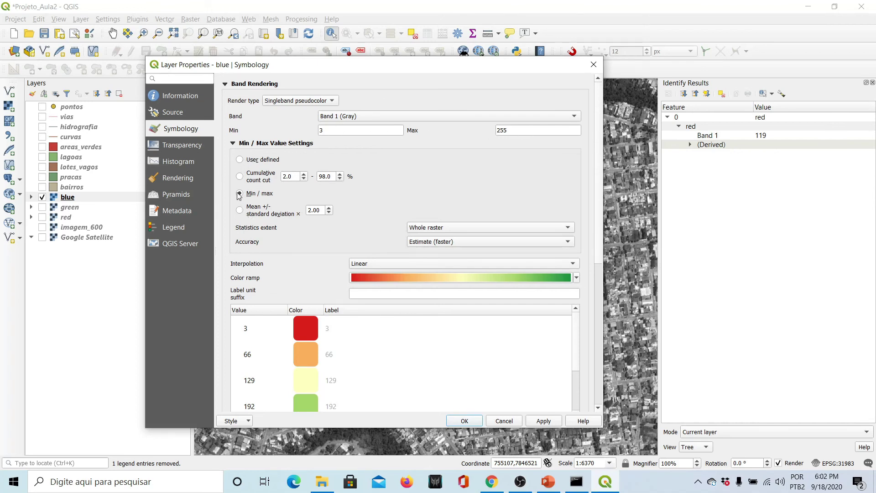
double_click(318, 132)
double_click(500, 131)
- Choose the RdYlGn color ramp for the blue layer and classify its values
left_click(576, 277)
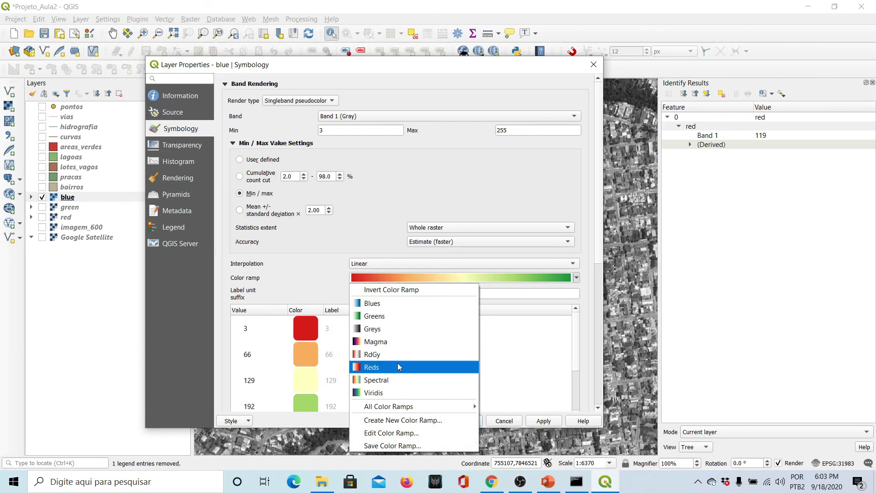
mouse_move(393, 407)
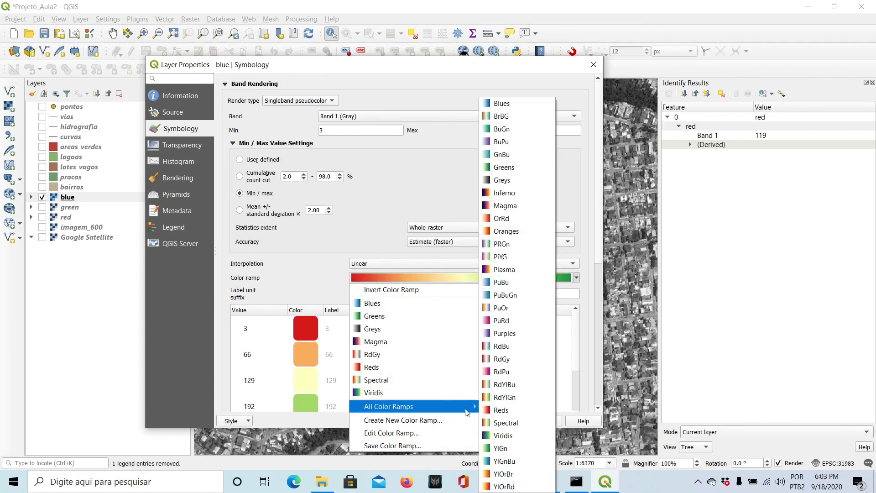
left_click(499, 398)
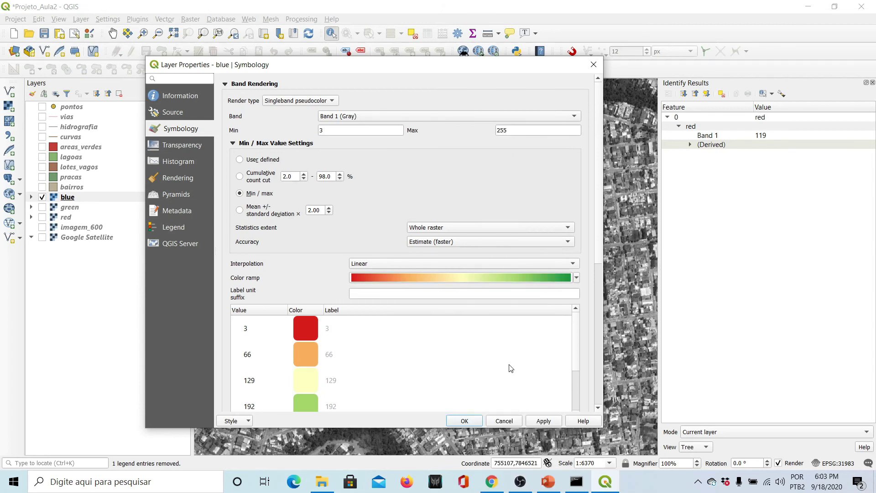
left_click_drag(574, 328, 574, 370)
left_click_drag(600, 267, 601, 380)
left_click(253, 204)
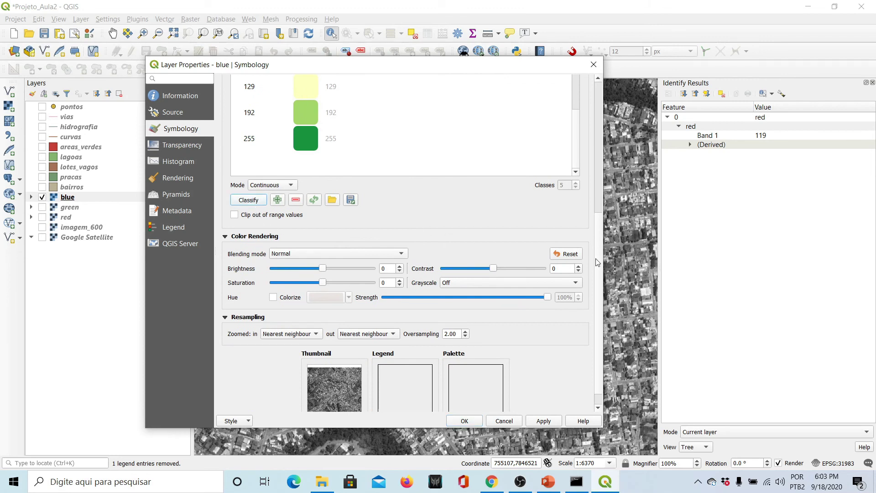
- Try the Equal Interval and Quantile classification modes, then return the mode to Continuous
left_click(289, 189)
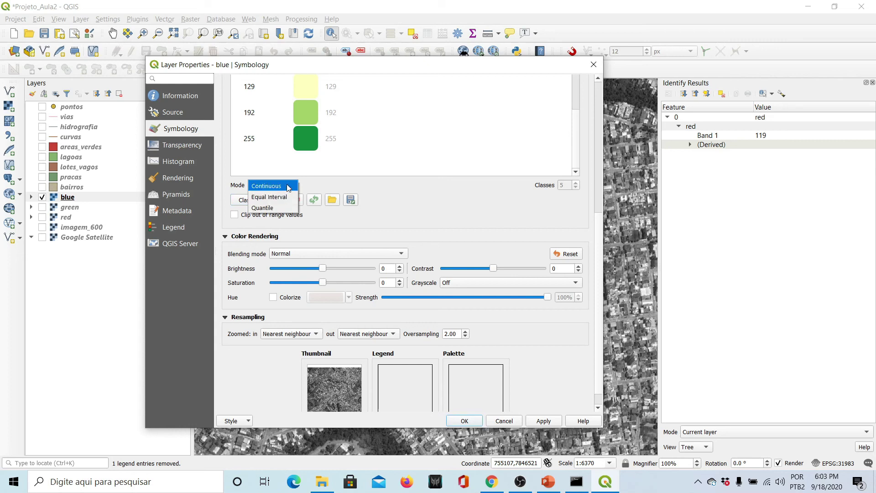
left_click(287, 197)
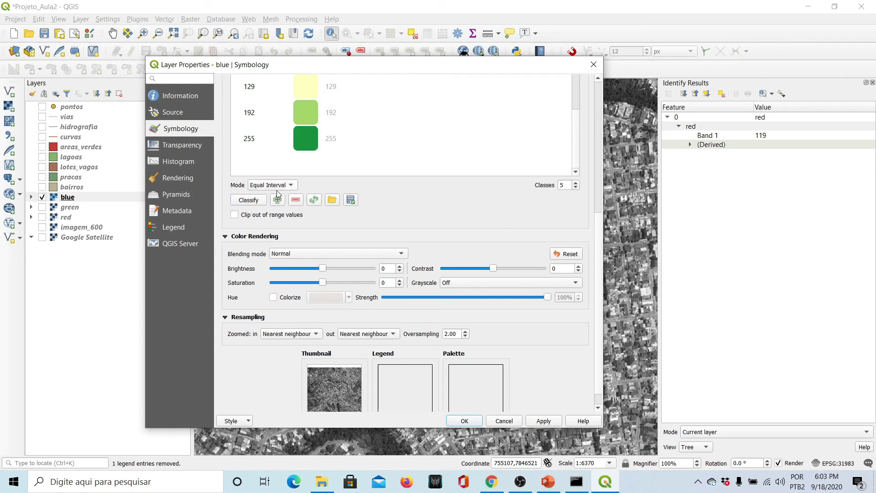
left_click(286, 186)
left_click(287, 196)
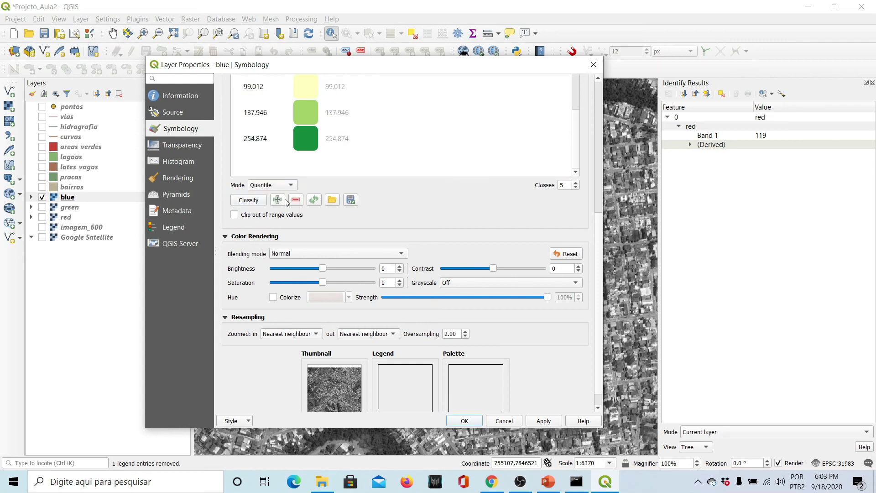
left_click(274, 185)
left_click(278, 167)
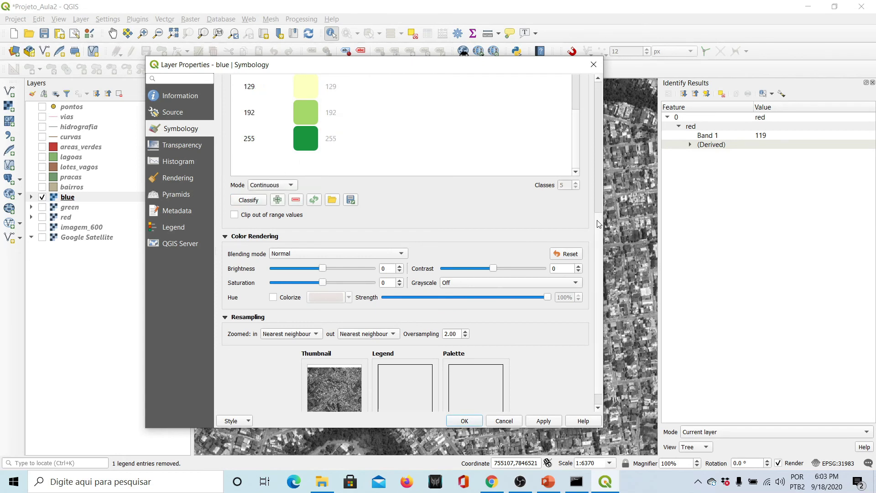
- Review the interpolation options, keep Linear, and apply the pseudocolor symbology to the blue layer
scroll(598, 224, "up", 5)
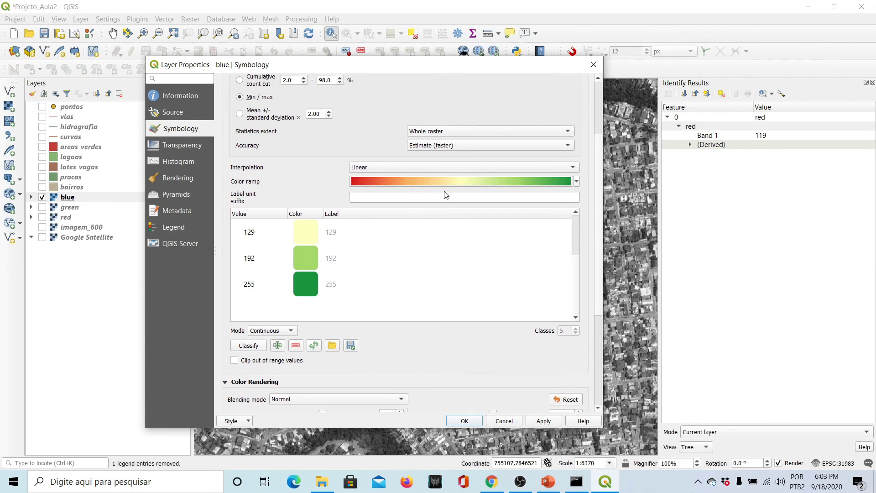
left_click(572, 167)
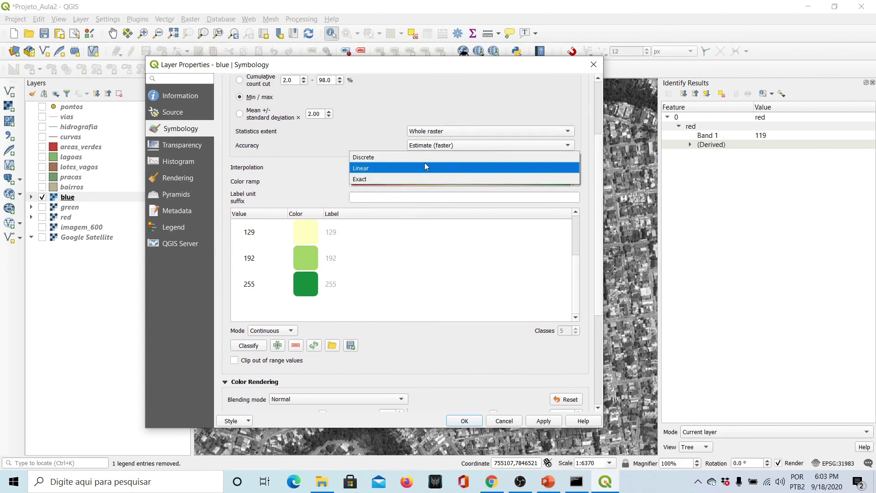
left_click(399, 158)
left_click(413, 169)
left_click(403, 178)
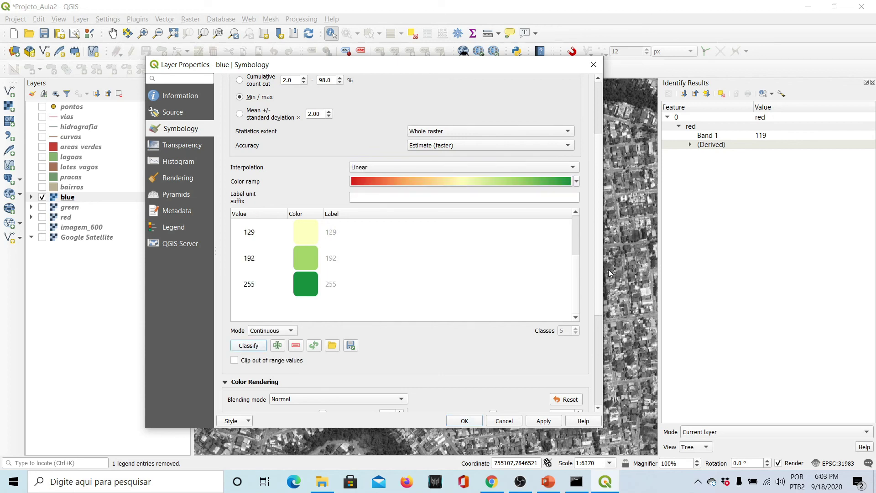
scroll(600, 276, "down", 5)
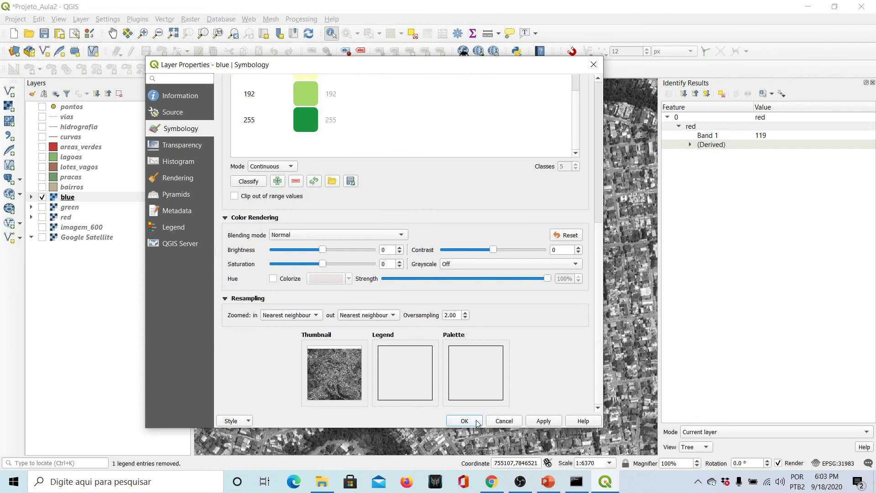
left_click(476, 422)
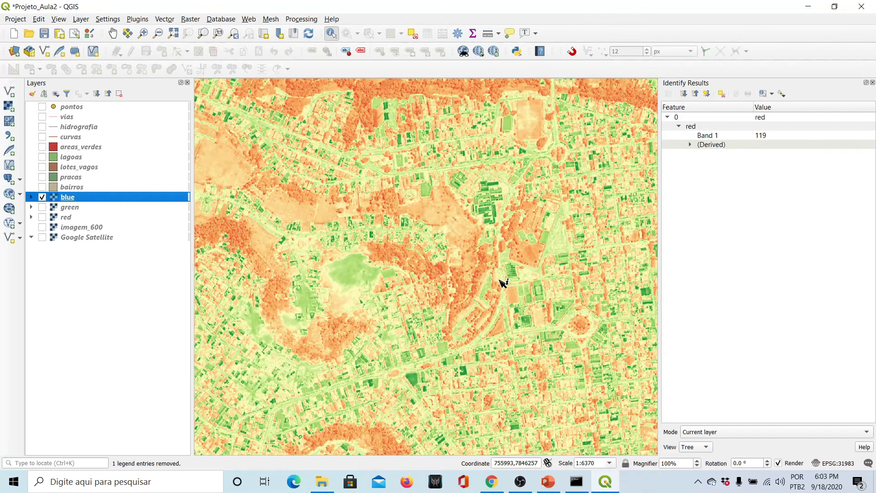
- Identify the blue layer's pixel values on the two green rectangular patches and the surrounding orange areas, then view the whole raster
scroll(501, 283, "up", 1)
scroll(534, 188, "up", 2)
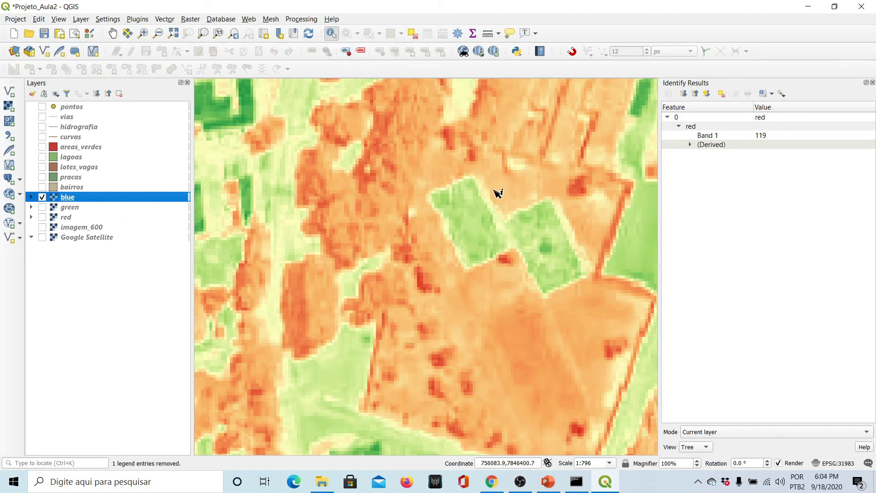
left_click(550, 247)
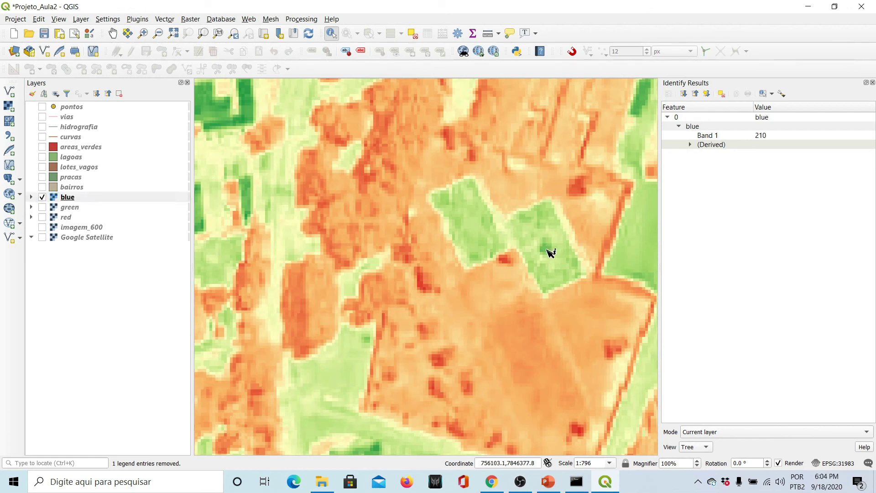
left_click(538, 230)
left_click(585, 186)
left_click(589, 184)
left_click(441, 246)
left_click(440, 291)
scroll(440, 290, "down", 4)
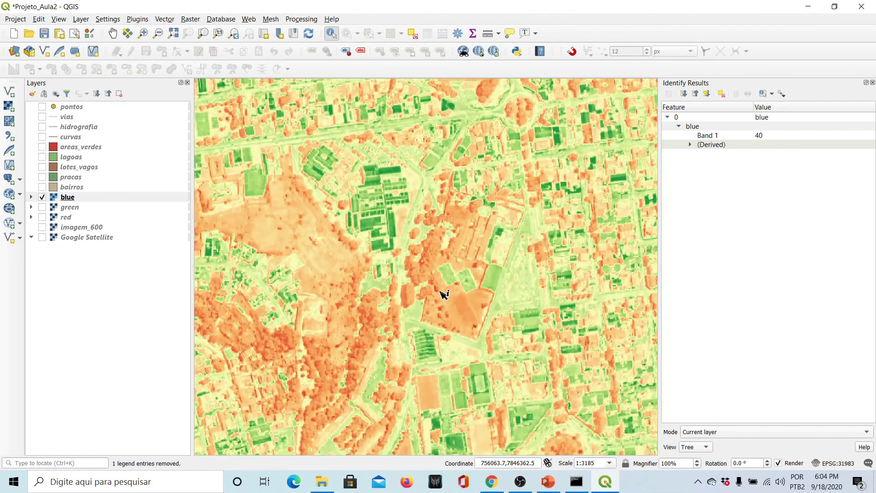
scroll(433, 273, "down", 1)
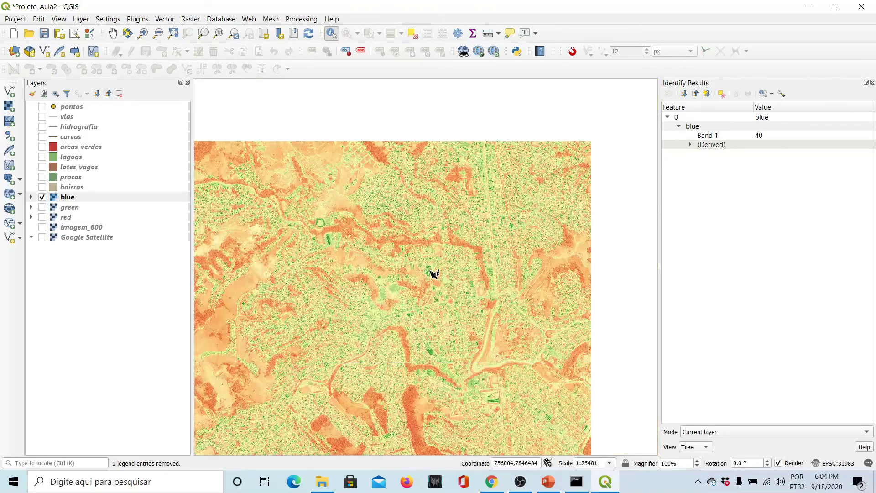
left_click(112, 33)
left_click_drag(372, 272, 399, 214)
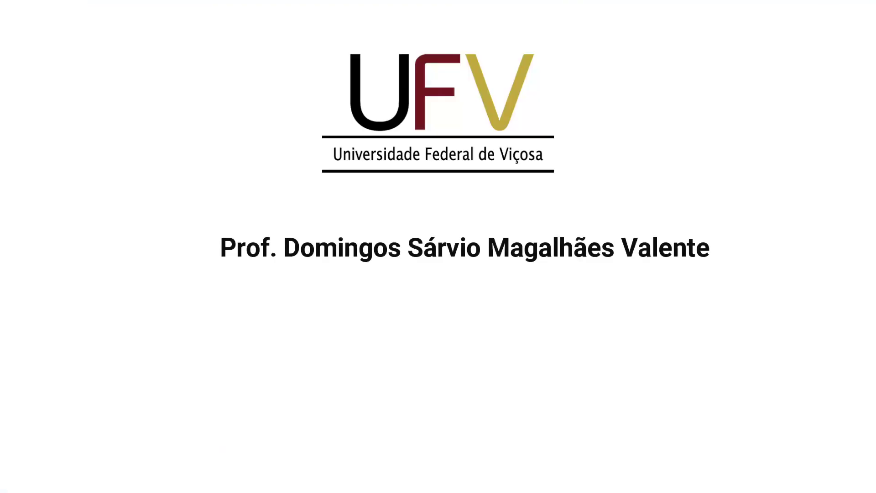